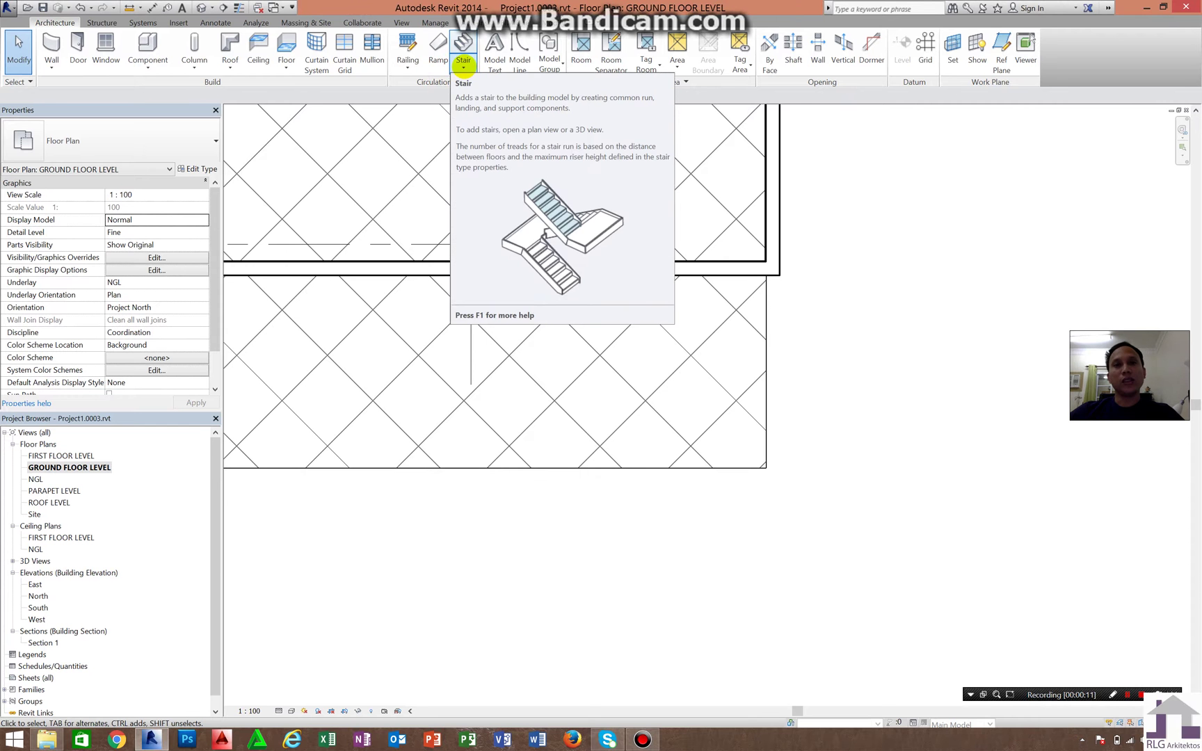
Step: Start a Stair by Component on the ground floor plan, rising to the first floor level
{"action": "left_click", "coordinate": [463, 66]}
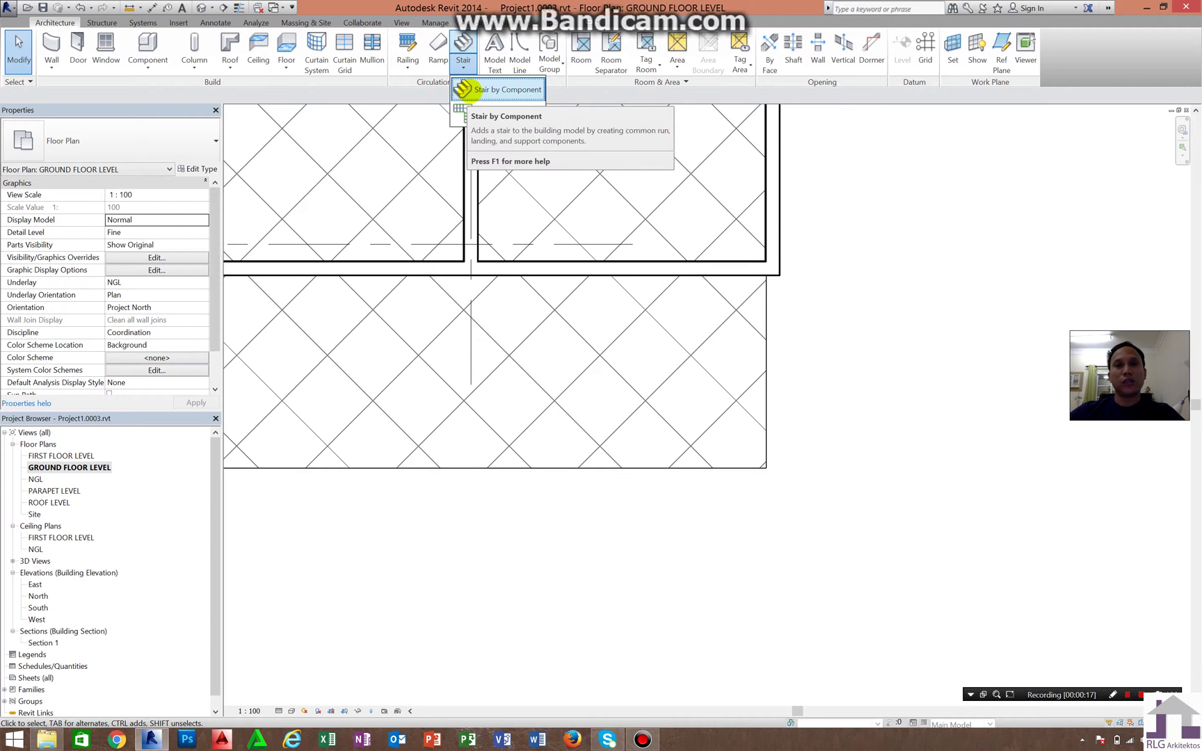
{"action": "left_click", "coordinate": [463, 89]}
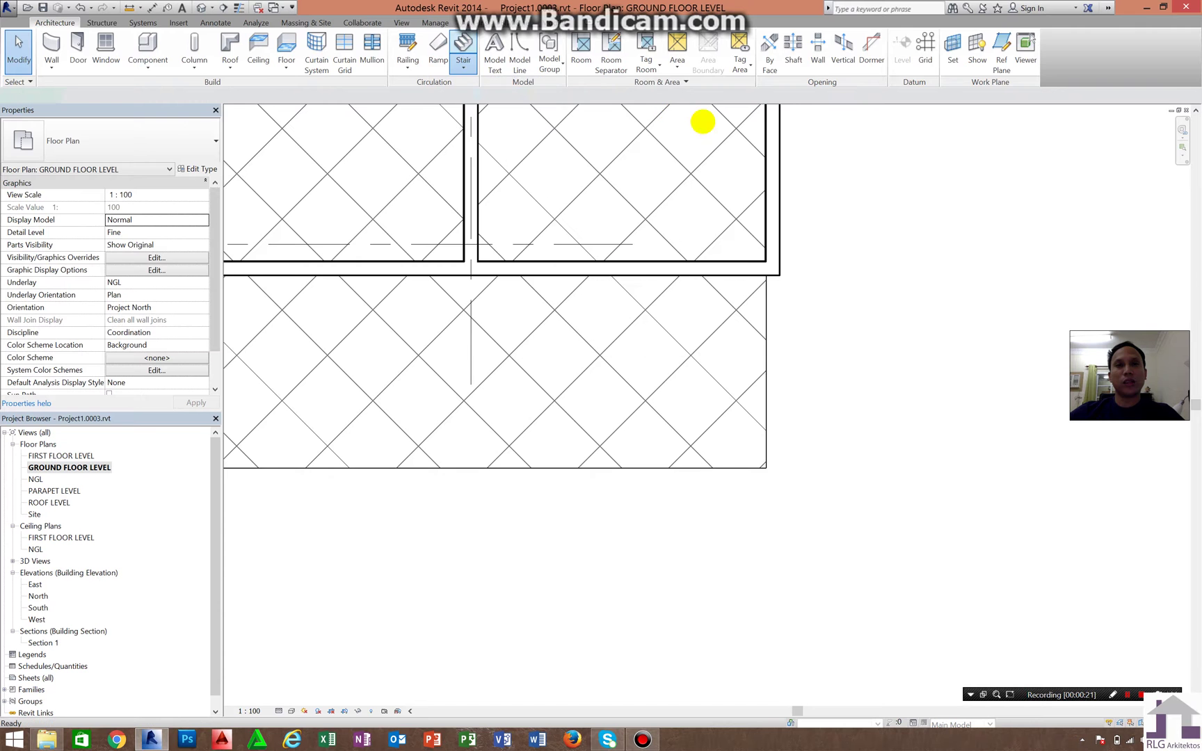
{"action": "scroll", "coordinate": [651, 335], "scroll_direction": "down", "scroll_amount": 2}
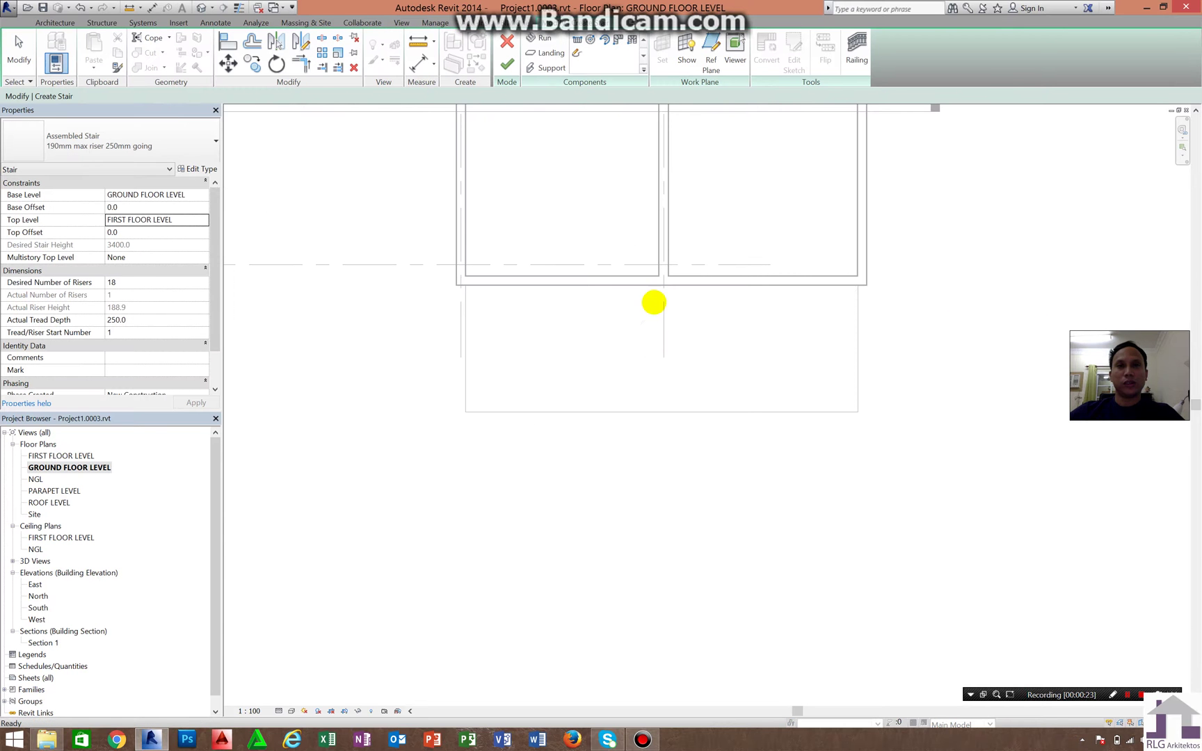
Step: Activate the stair Run tool with 1000 mm run width and 18 risers
{"action": "left_click", "coordinate": [539, 40]}
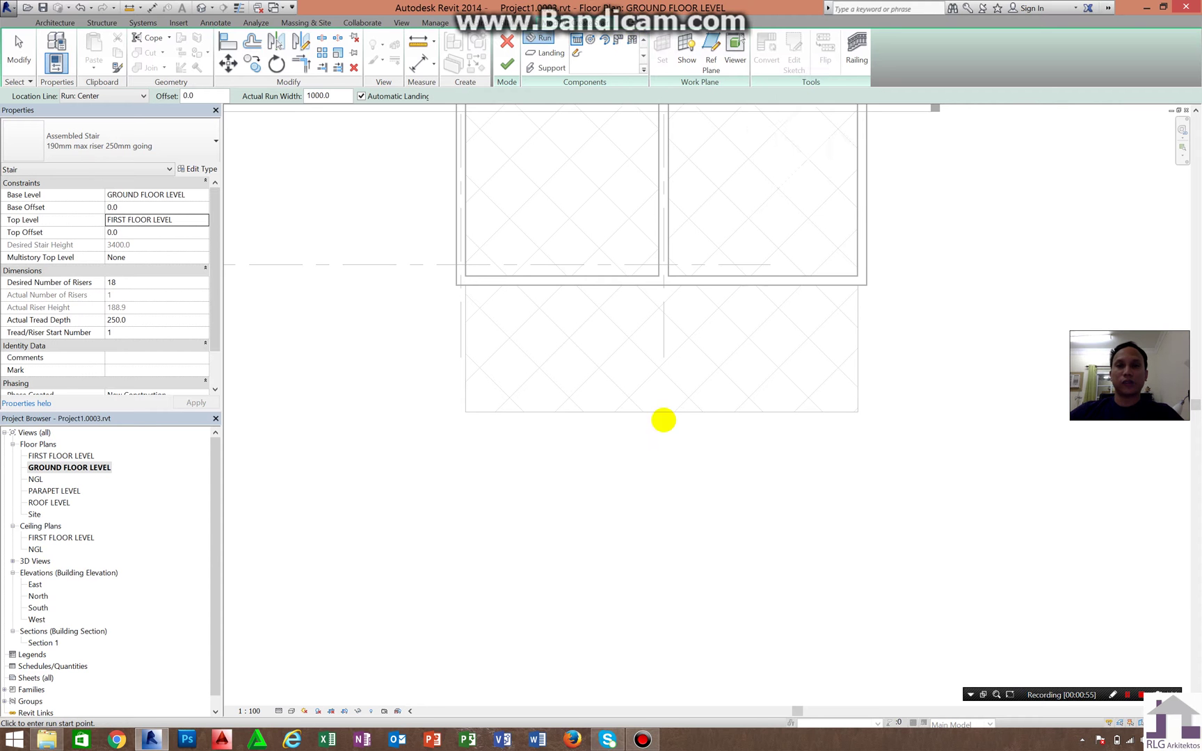
{"action": "scroll", "coordinate": [614, 457], "scroll_direction": "up", "scroll_amount": 2}
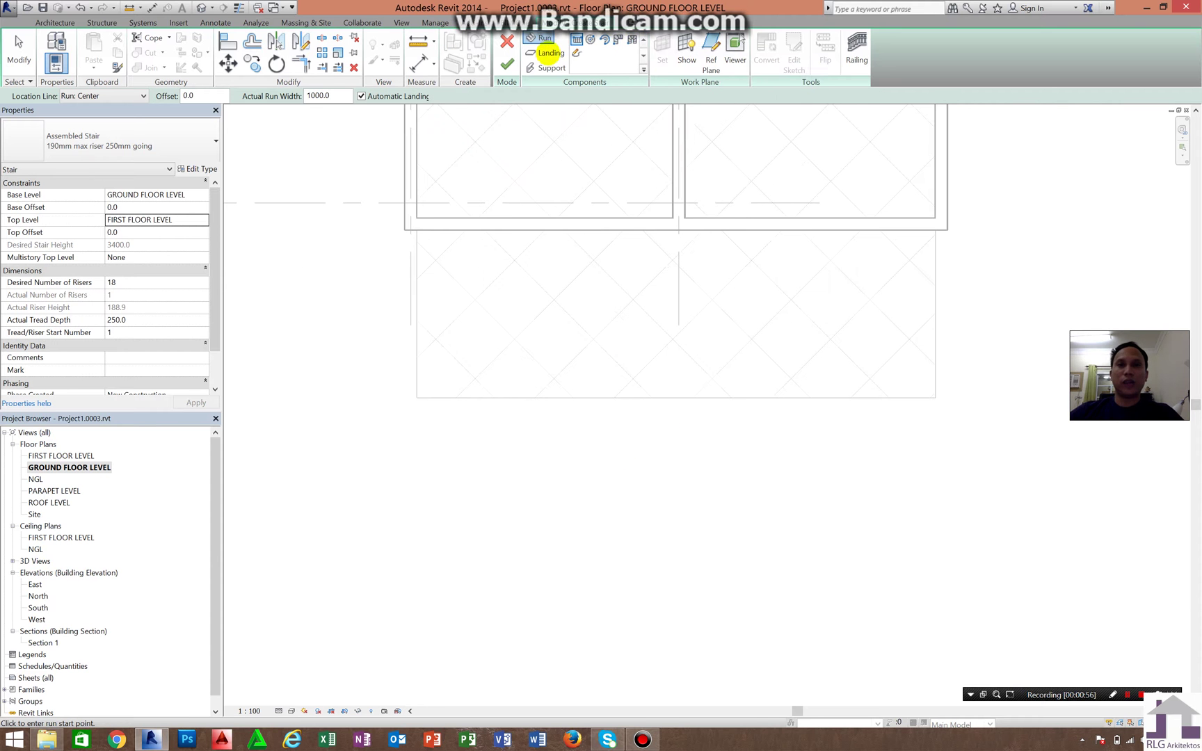
{"action": "left_click", "coordinate": [537, 37]}
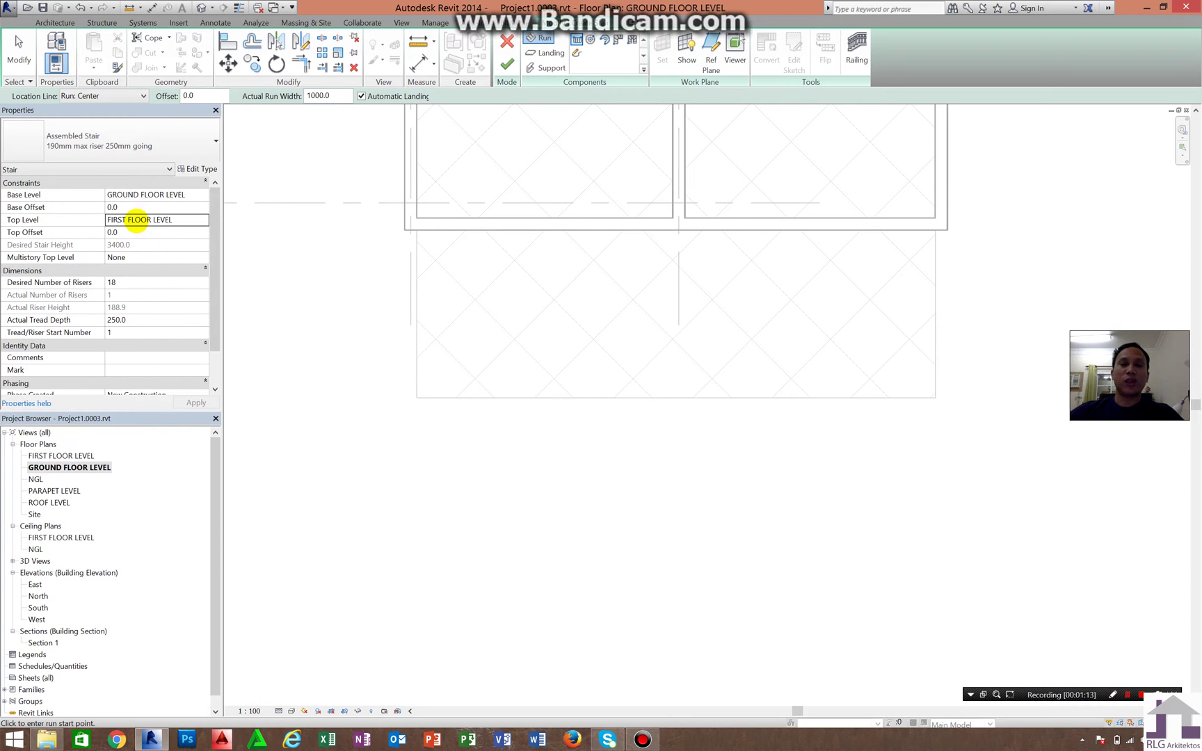
{"action": "left_click", "coordinate": [134, 218]}
{"action": "left_click", "coordinate": [141, 194]}
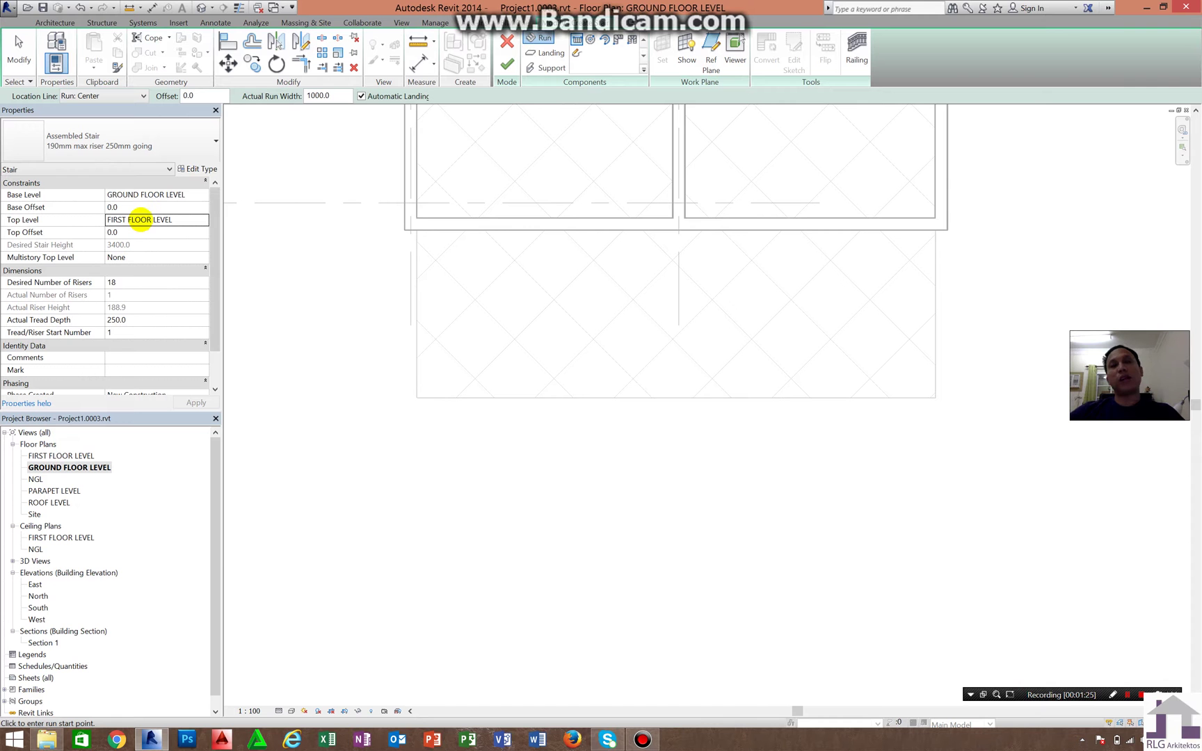
{"action": "left_click", "coordinate": [125, 280]}
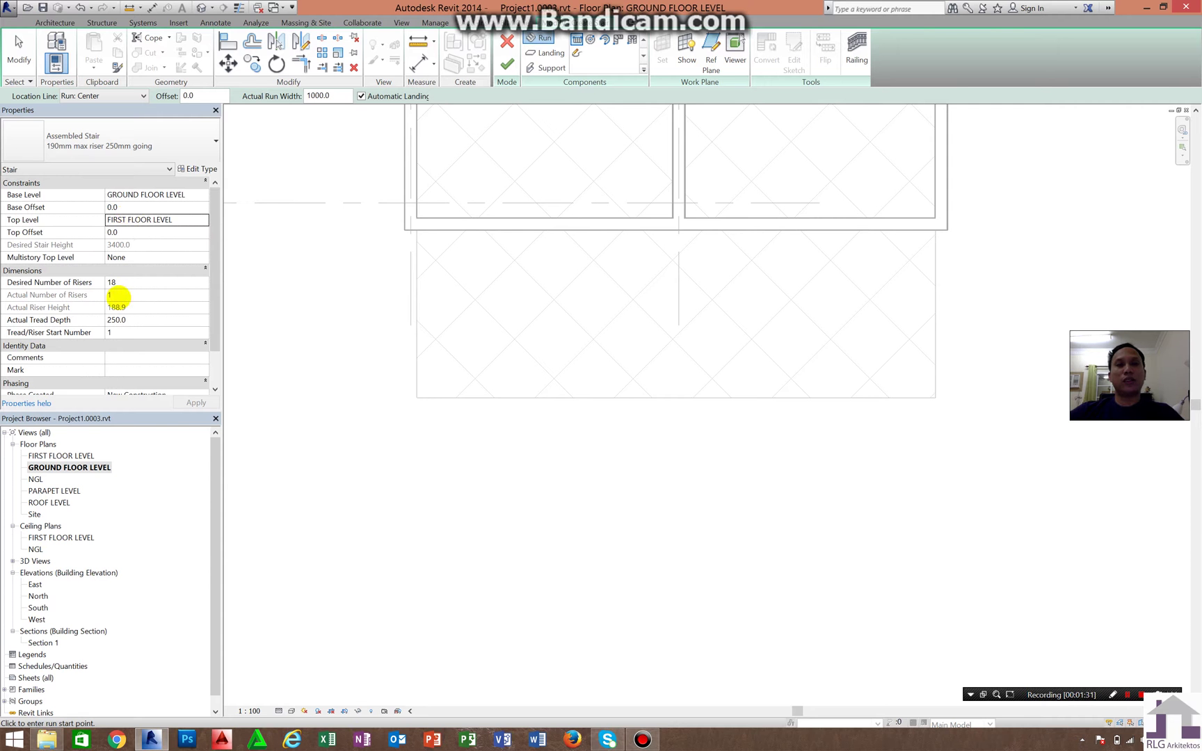
{"action": "left_click", "coordinate": [118, 297]}
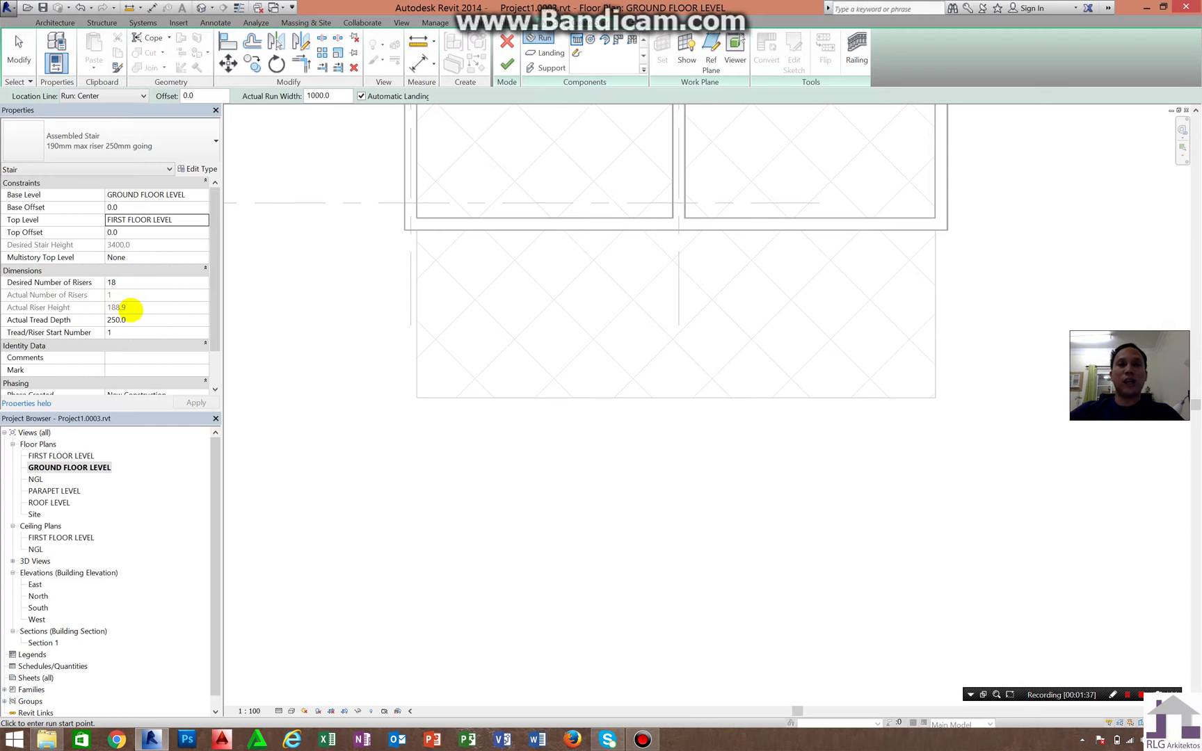
{"action": "left_click", "coordinate": [129, 308]}
{"action": "left_click", "coordinate": [129, 309]}
{"action": "left_click", "coordinate": [122, 320]}
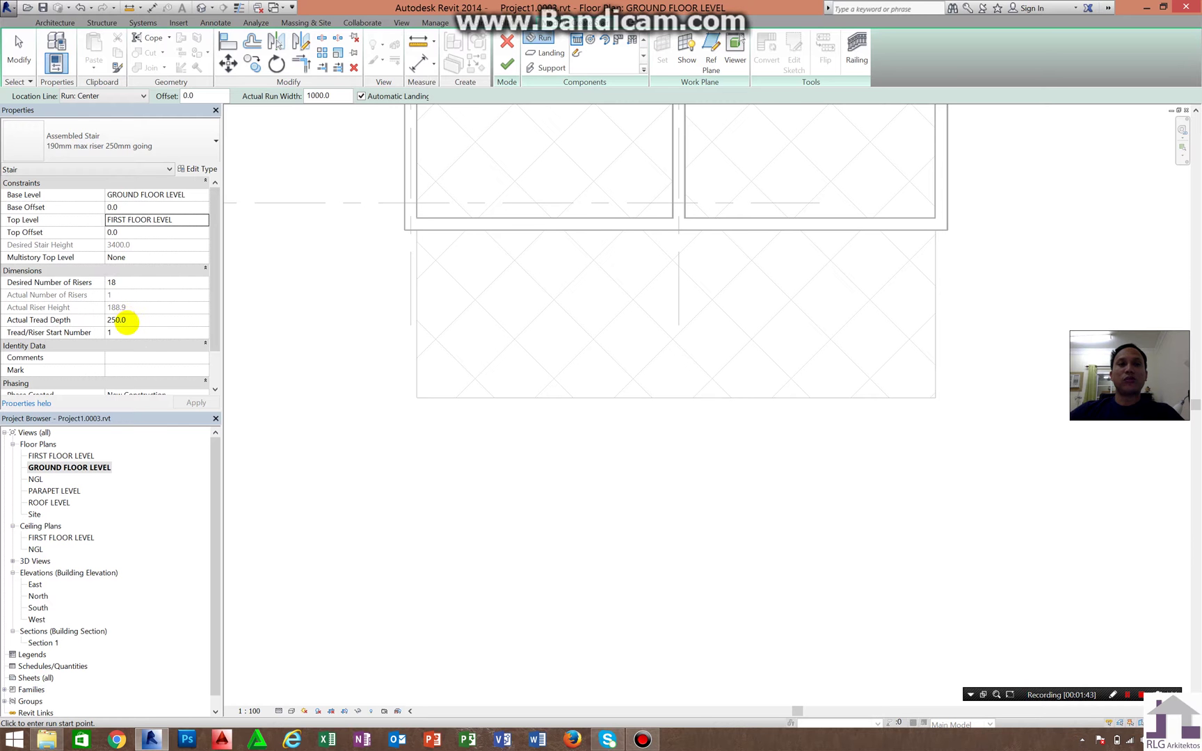
{"action": "left_click", "coordinate": [122, 321]}
Step: Begin a straight run from the wall edge below the rooms, placing 14 of 18 risers
{"action": "left_click", "coordinate": [123, 320]}
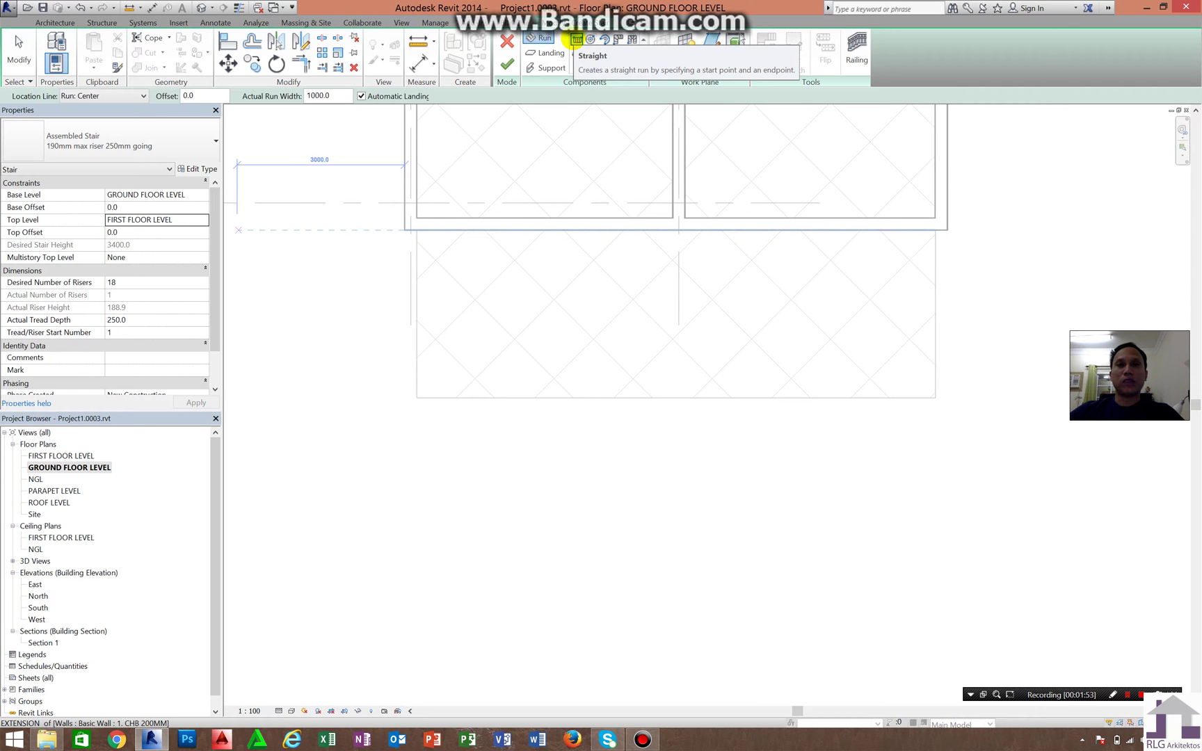
{"action": "mouse_move", "coordinate": [576, 39]}
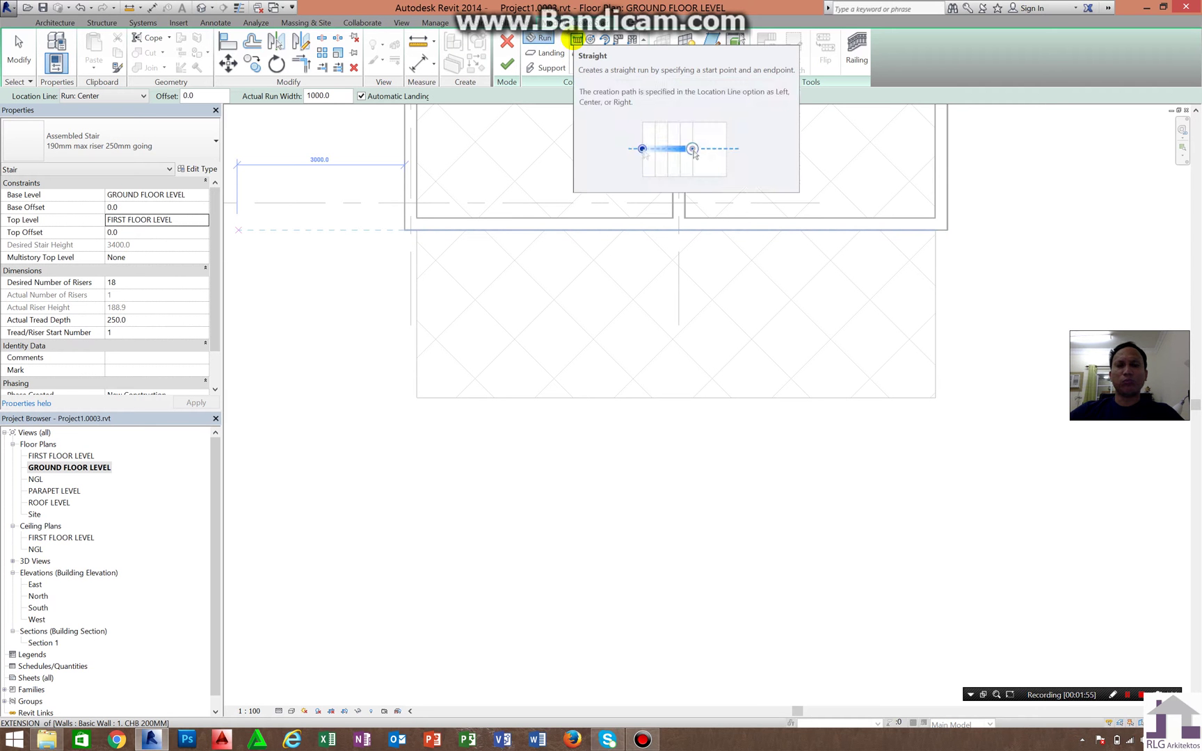
{"action": "left_click", "coordinate": [573, 41]}
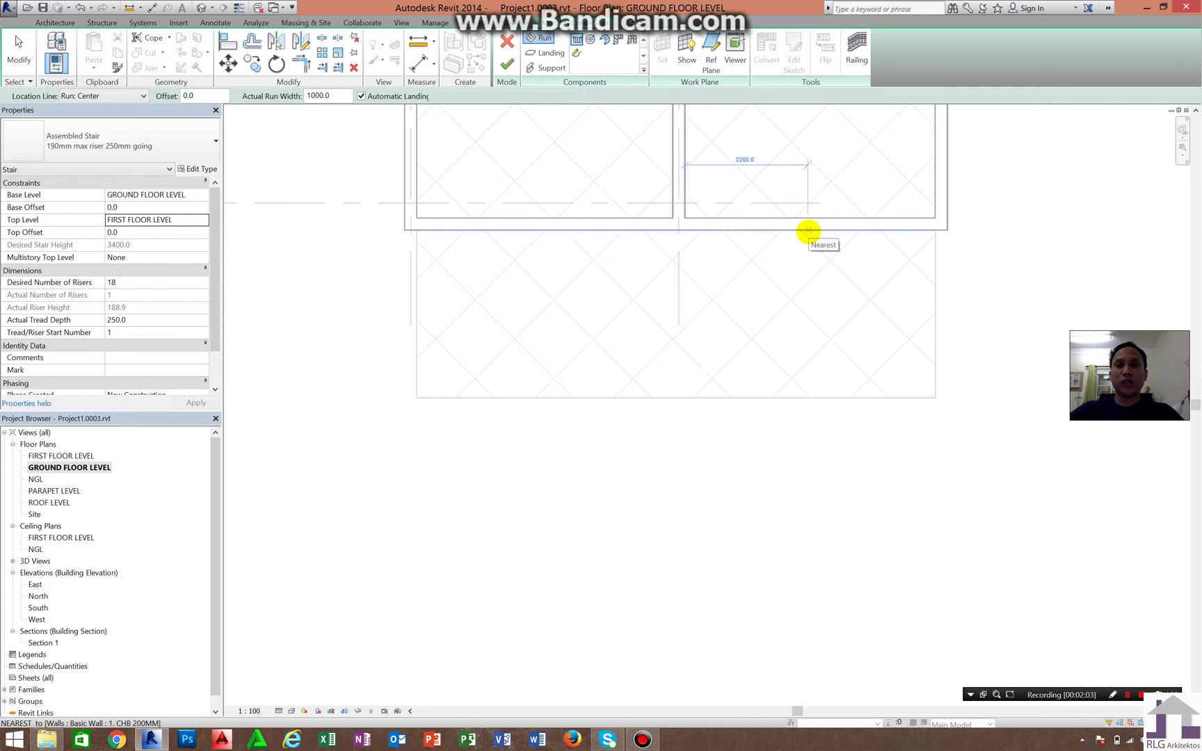
{"action": "left_click", "coordinate": [807, 230]}
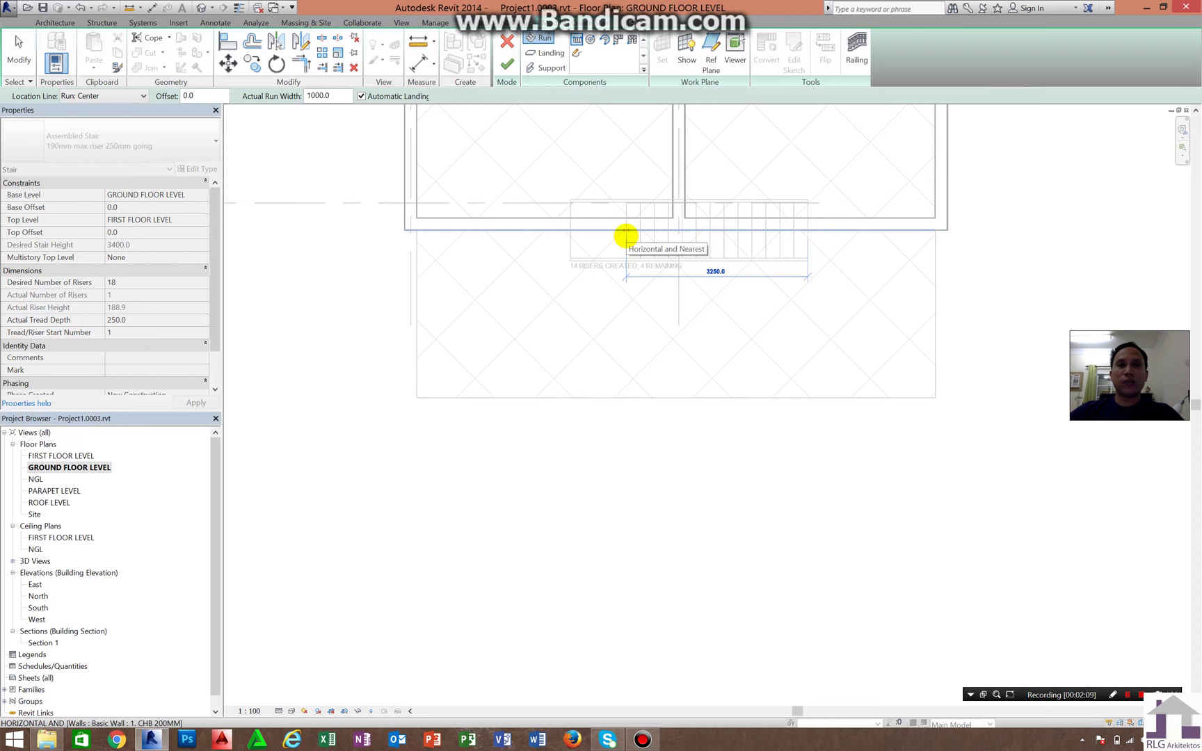
Step: Switch the run's Location Line to Run: Left, then to Run: Right
{"action": "left_click", "coordinate": [91, 97]}
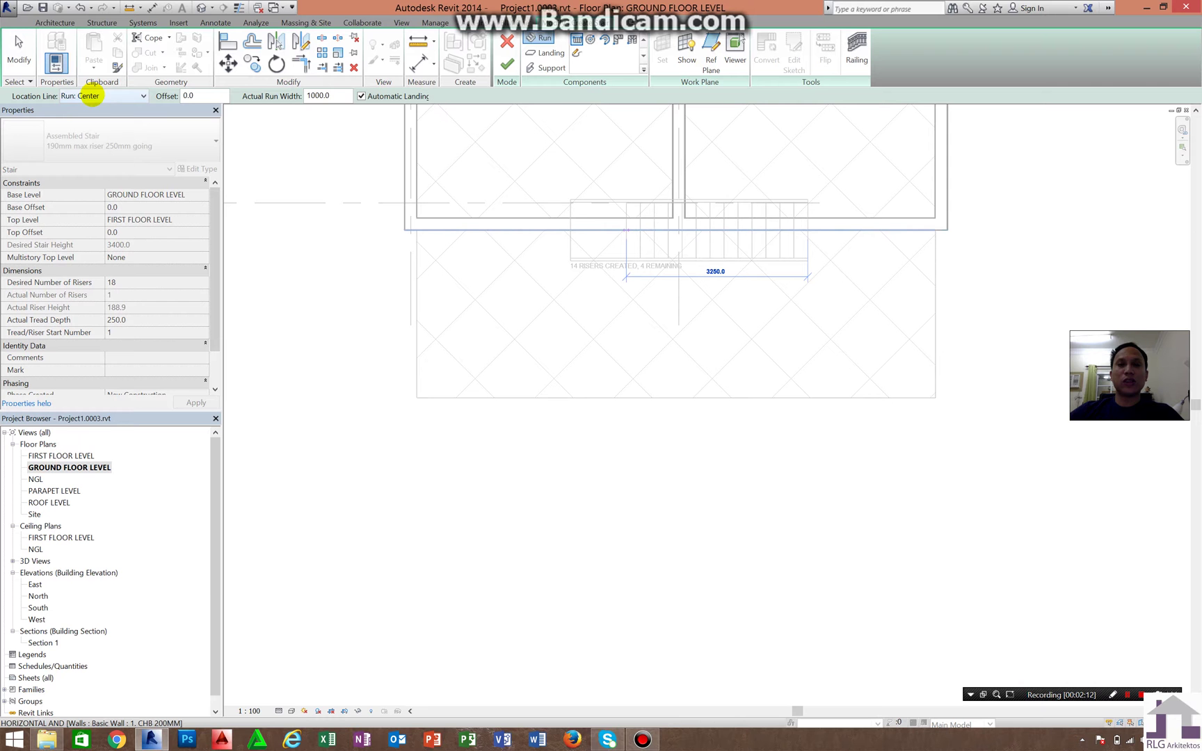
{"action": "left_click", "coordinate": [91, 96]}
{"action": "left_click", "coordinate": [90, 95]}
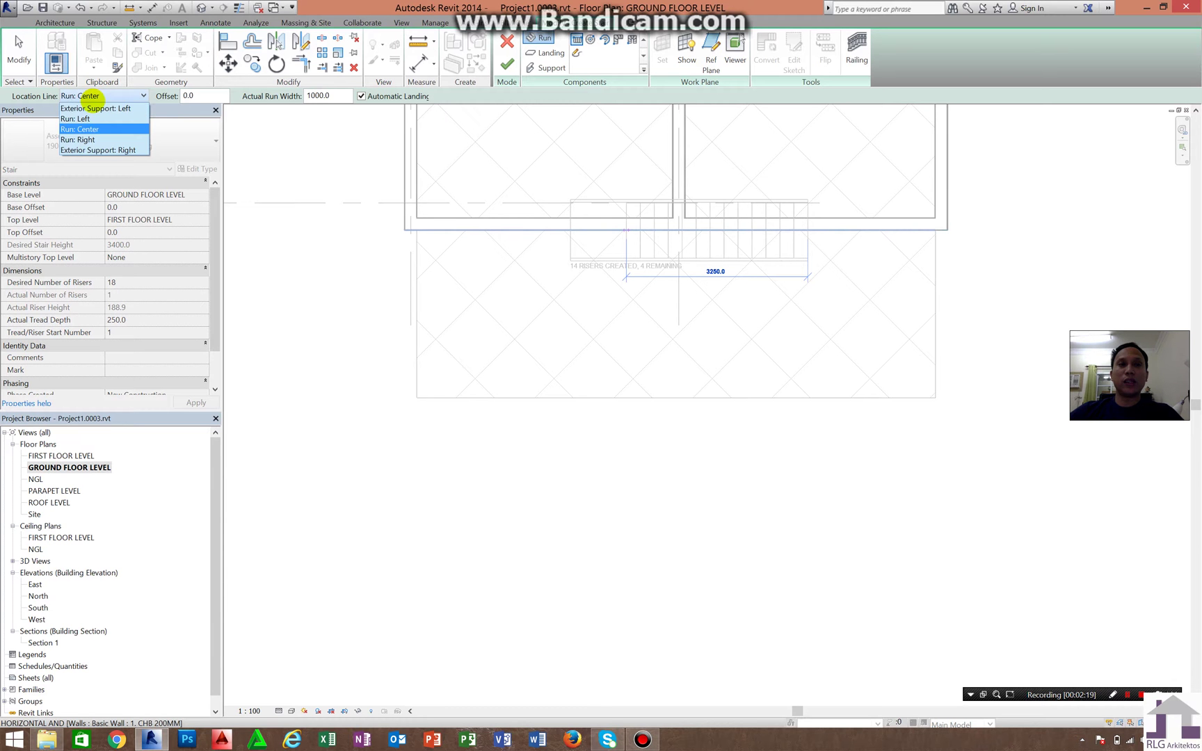
{"action": "left_click", "coordinate": [79, 119]}
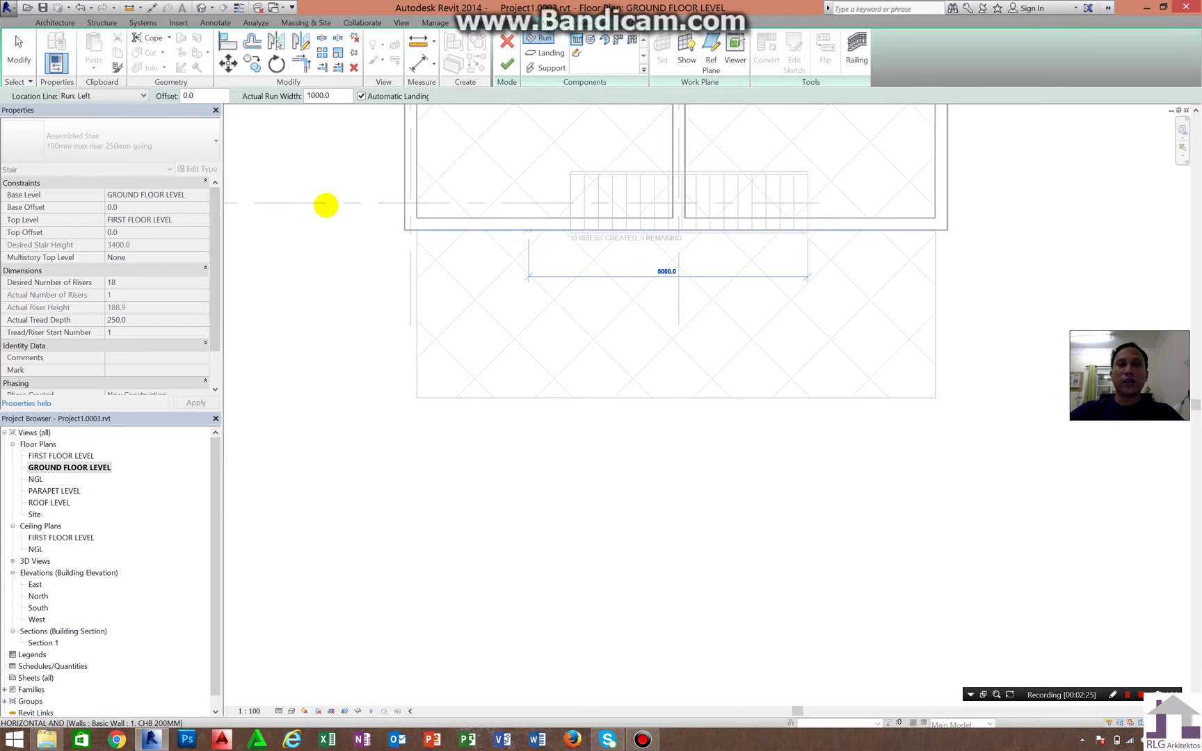
{"action": "left_click", "coordinate": [121, 98]}
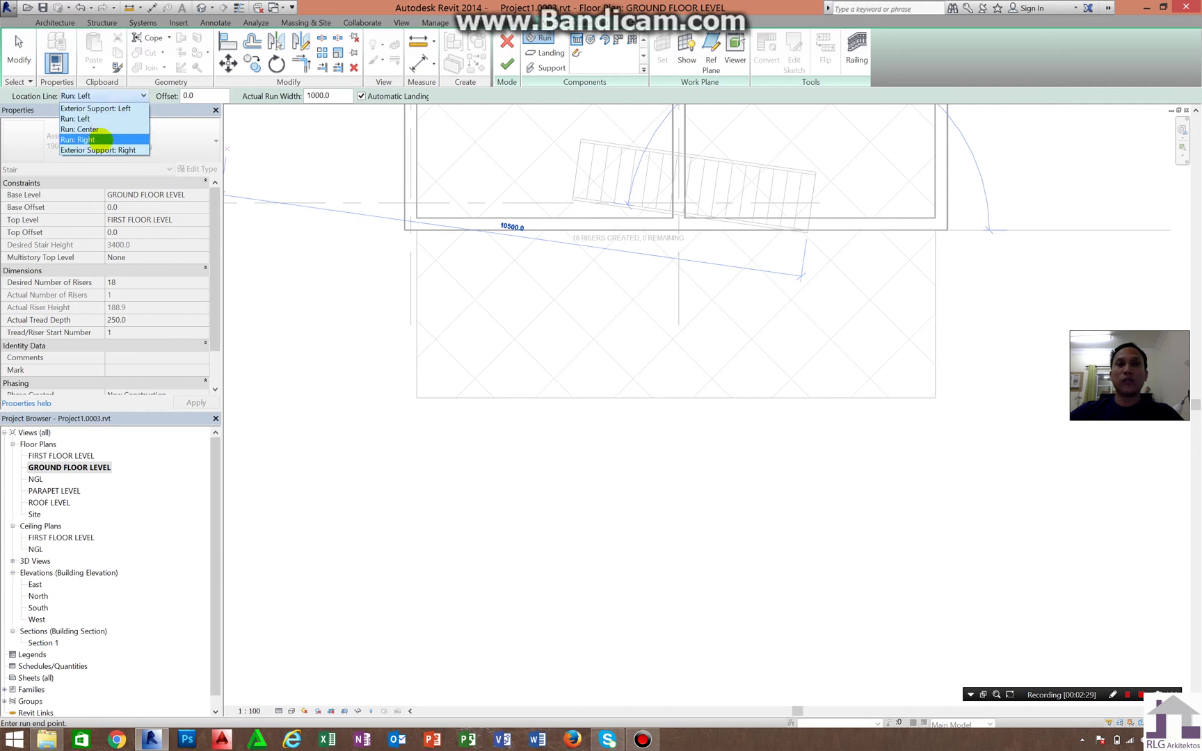
{"action": "left_click", "coordinate": [104, 139]}
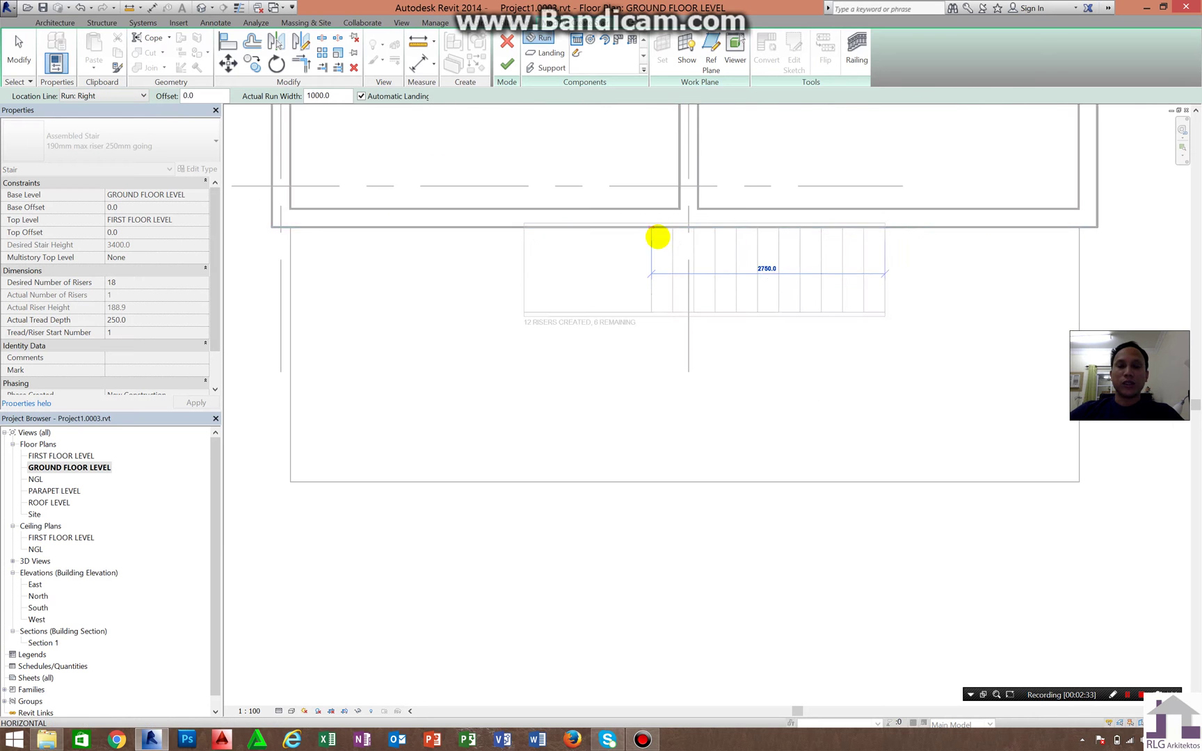
{"action": "scroll", "coordinate": [658, 237], "scroll_direction": "up", "scroll_amount": 2}
{"action": "scroll", "coordinate": [526, 255], "scroll_direction": "up", "scroll_amount": 2}
{"action": "scroll", "coordinate": [526, 254], "scroll_direction": "up", "scroll_amount": 2}
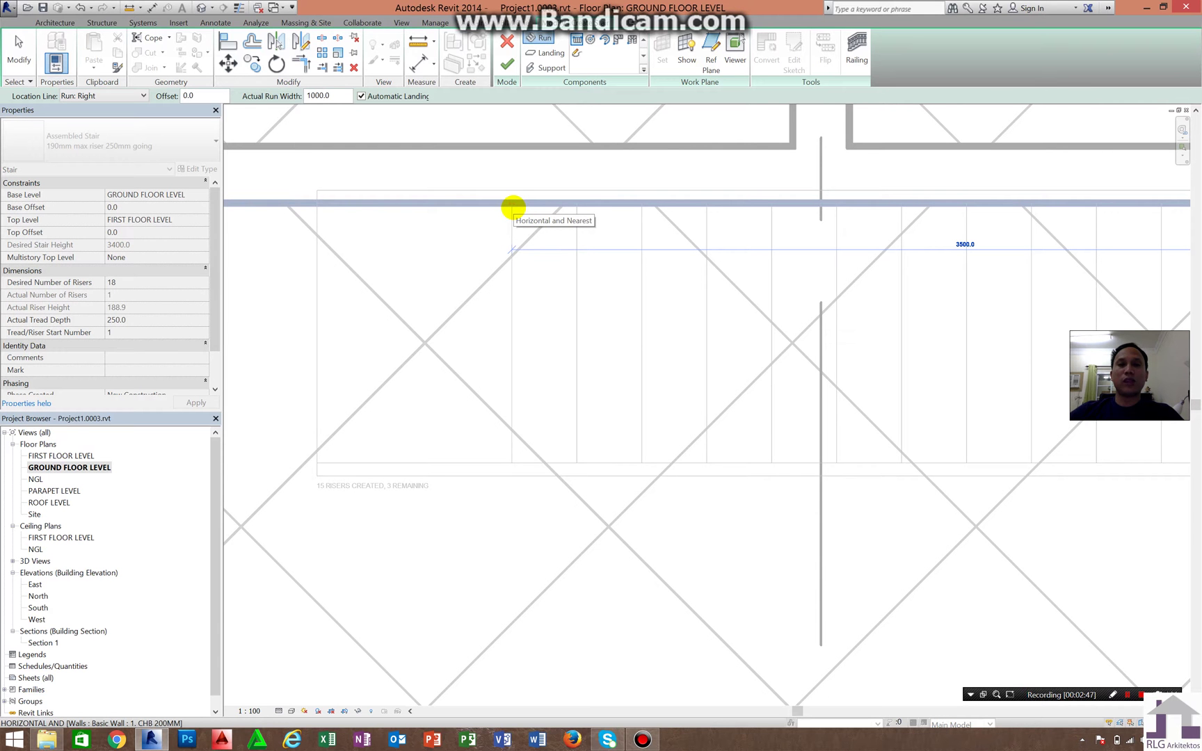
{"action": "scroll", "coordinate": [515, 207], "scroll_direction": "down", "scroll_amount": 2}
{"action": "scroll", "coordinate": [514, 206], "scroll_direction": "down", "scroll_amount": 2}
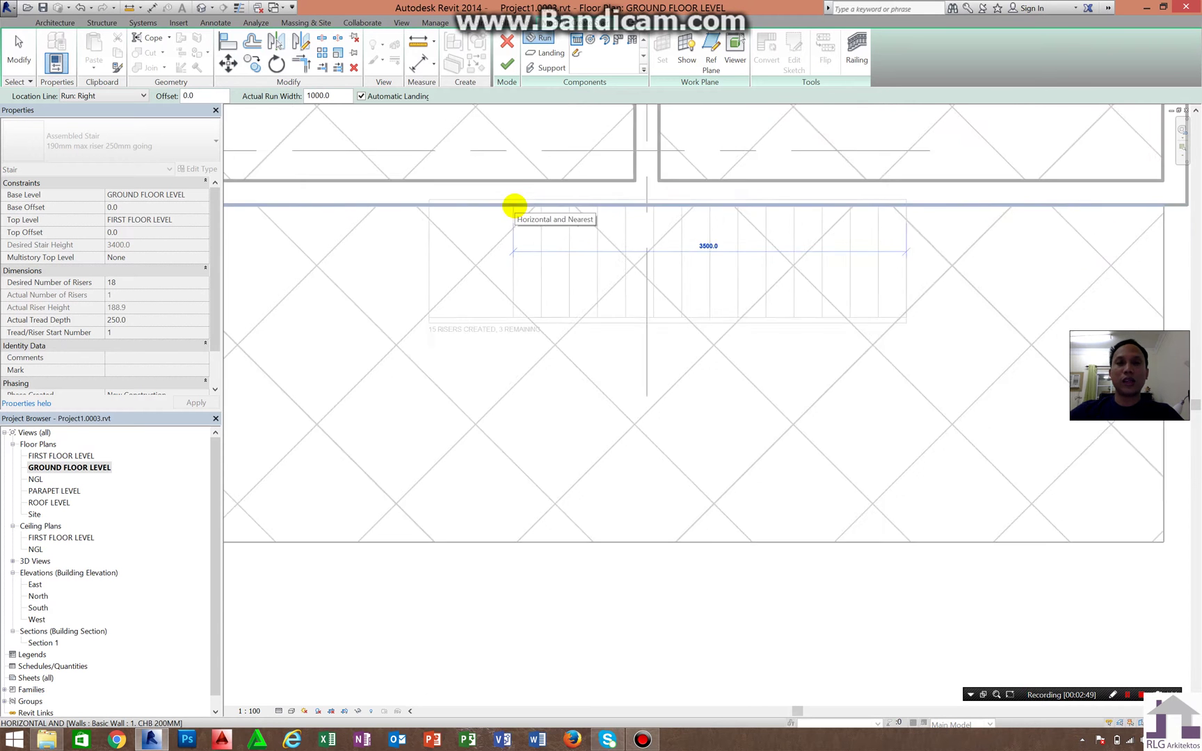
{"action": "scroll", "coordinate": [514, 206], "scroll_direction": "down", "scroll_amount": 1}
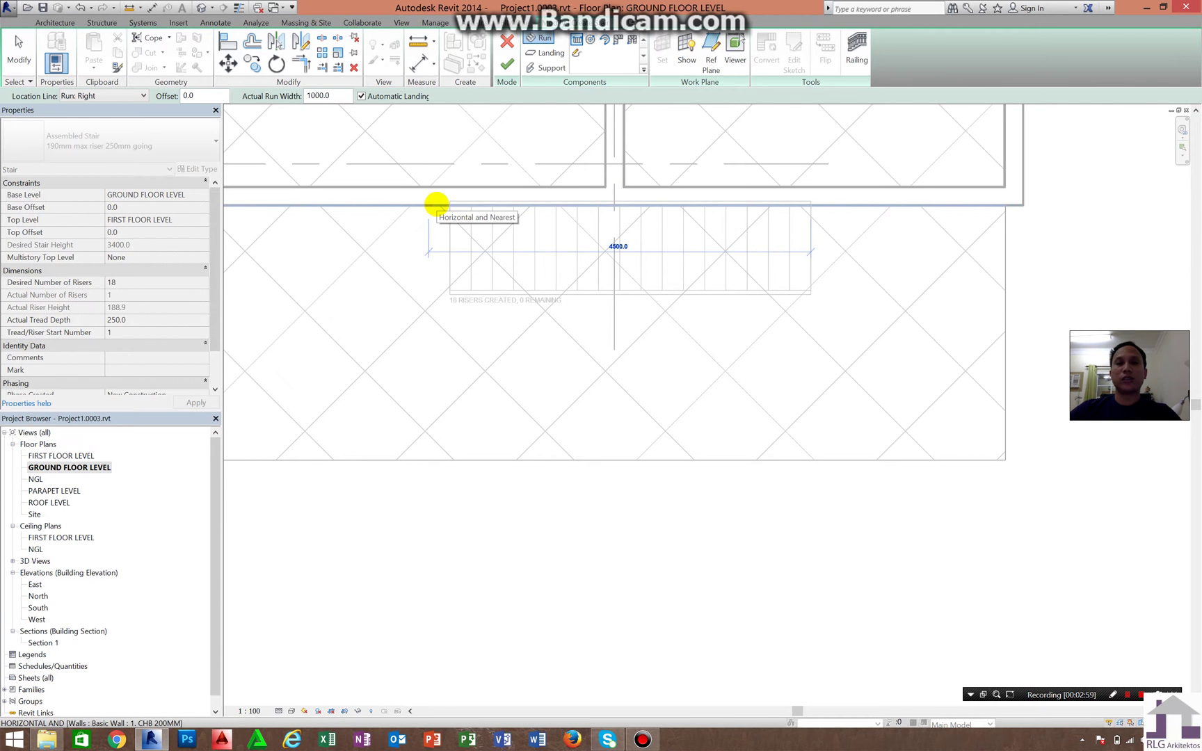
Step: End the straight run with all 18 risers along a 4500 mm length
{"action": "left_click", "coordinate": [436, 204]}
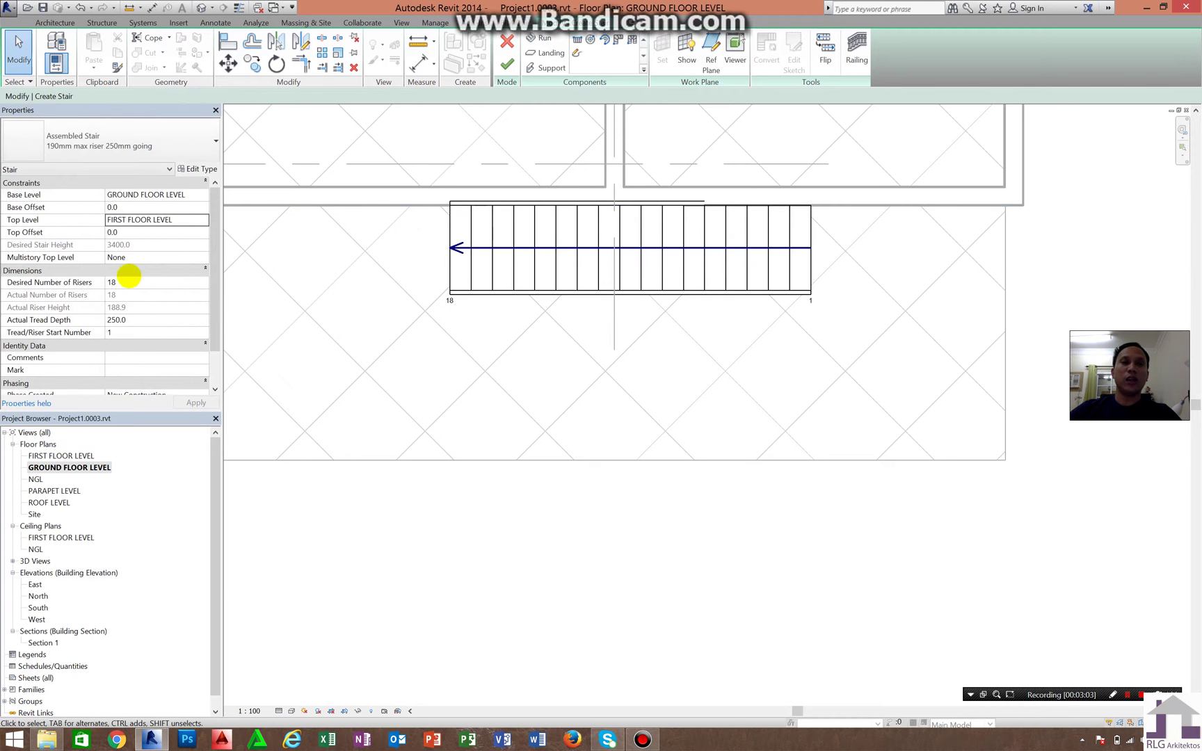
{"action": "left_click", "coordinate": [113, 282]}
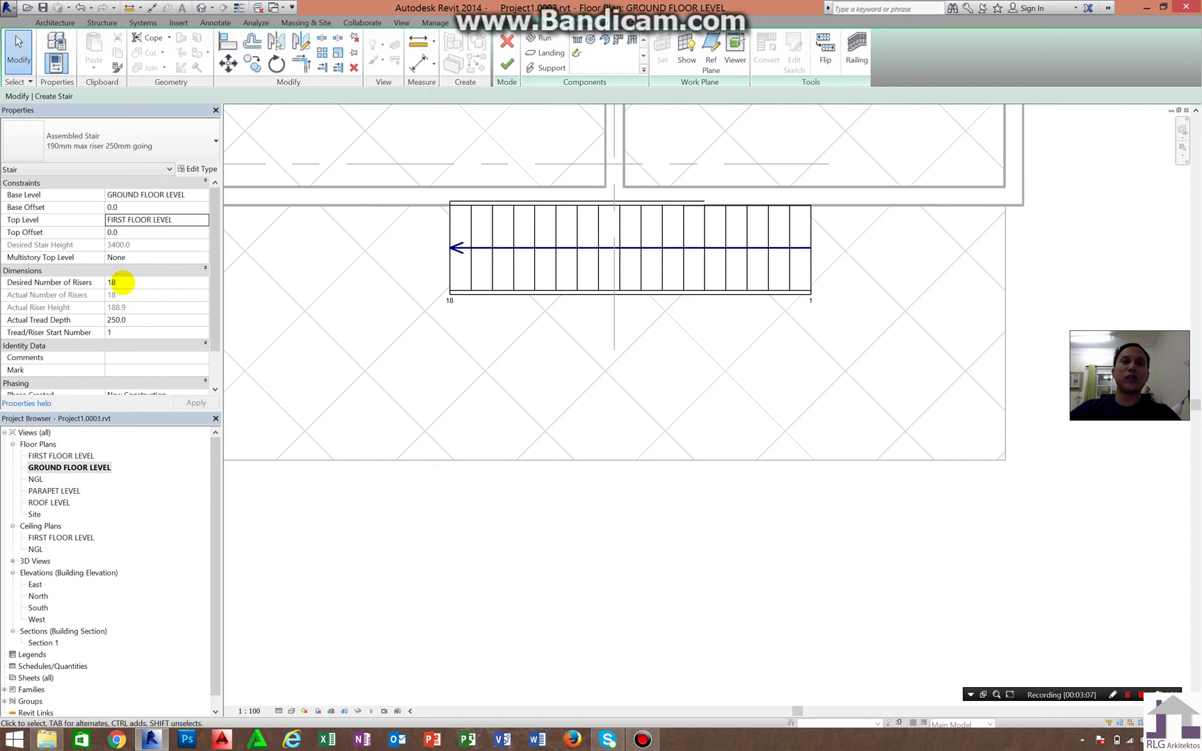
{"action": "left_click", "coordinate": [123, 294]}
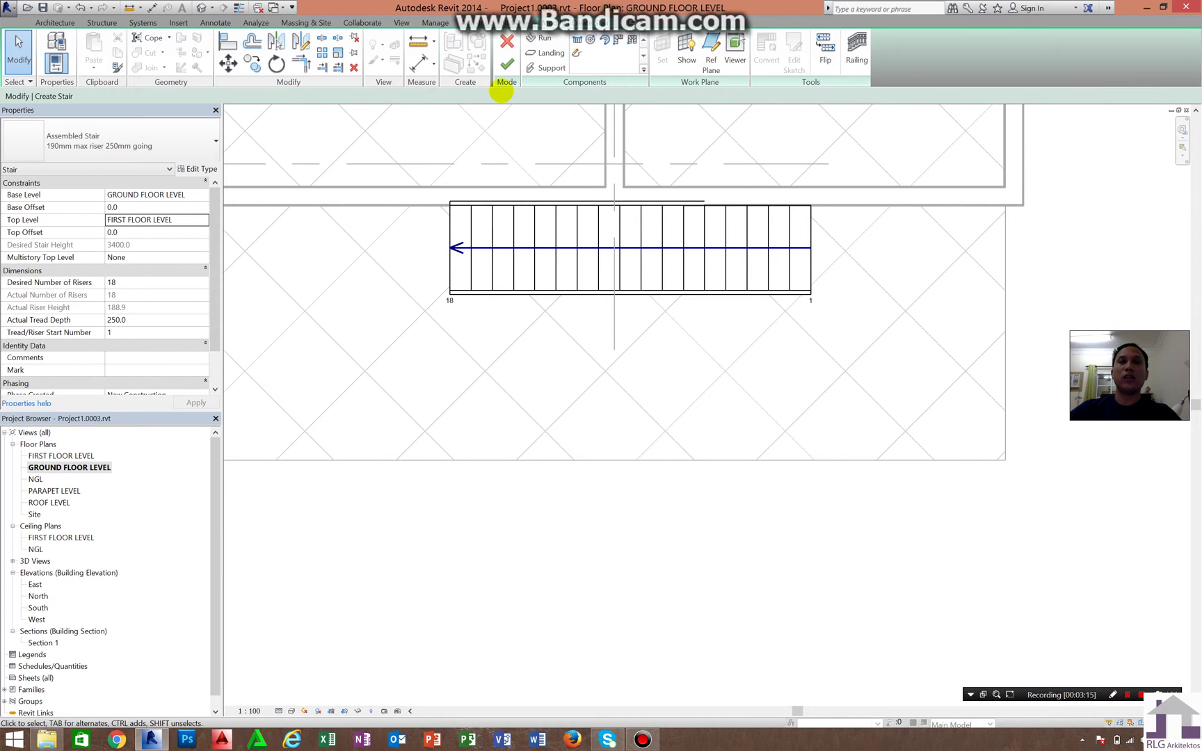
Step: Finish the stair, check it in 3D, then return to GROUND FLOOR LEVEL
{"action": "left_click", "coordinate": [506, 66]}
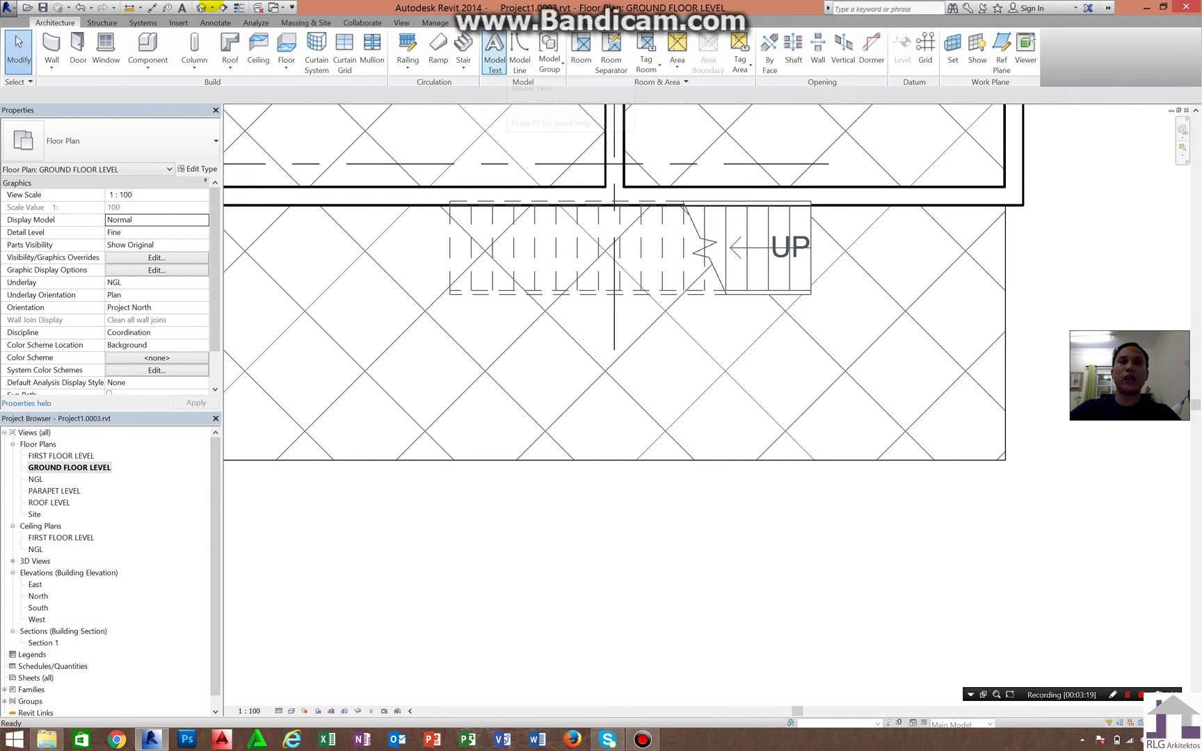
{"action": "left_click", "coordinate": [202, 9]}
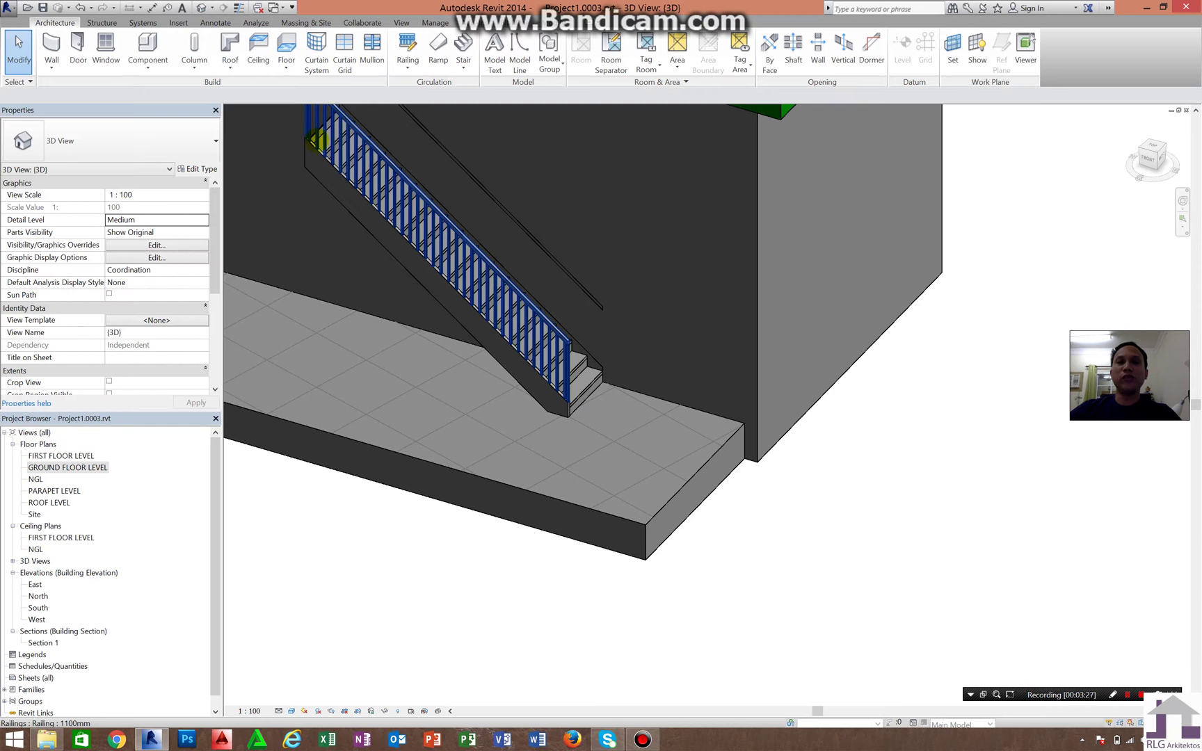
{"action": "left_click", "coordinate": [317, 141]}
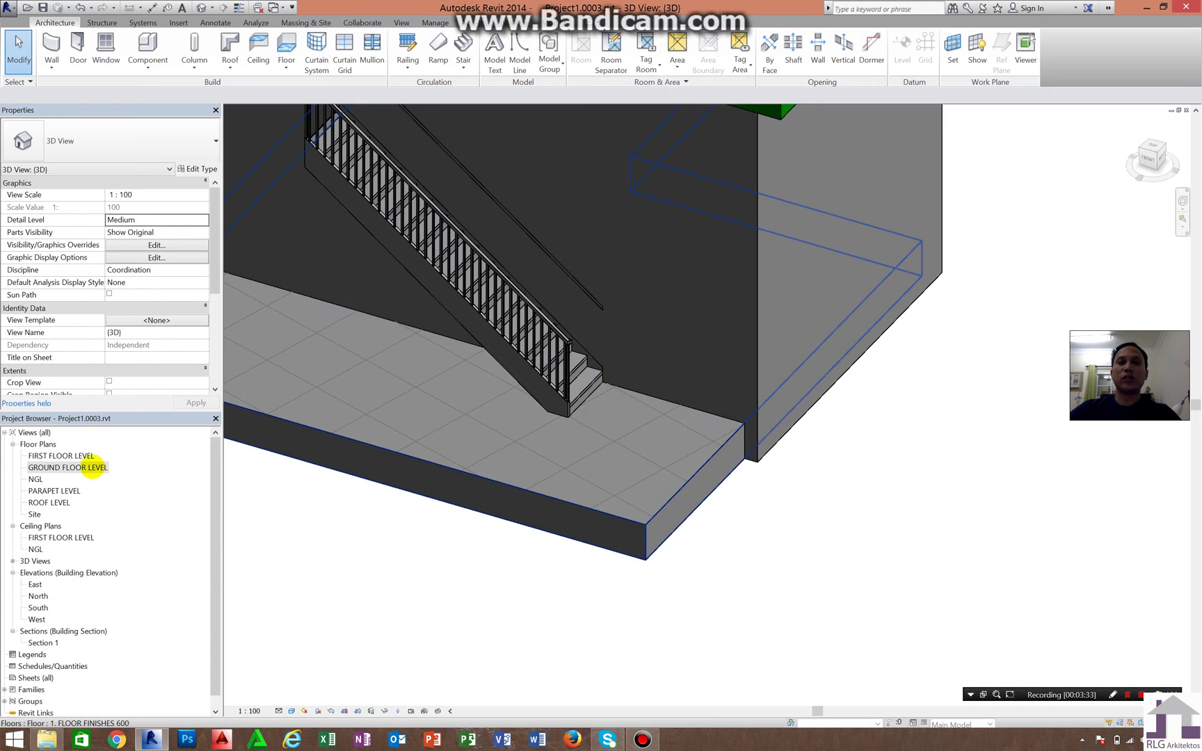
{"action": "double_click", "coordinate": [99, 467]}
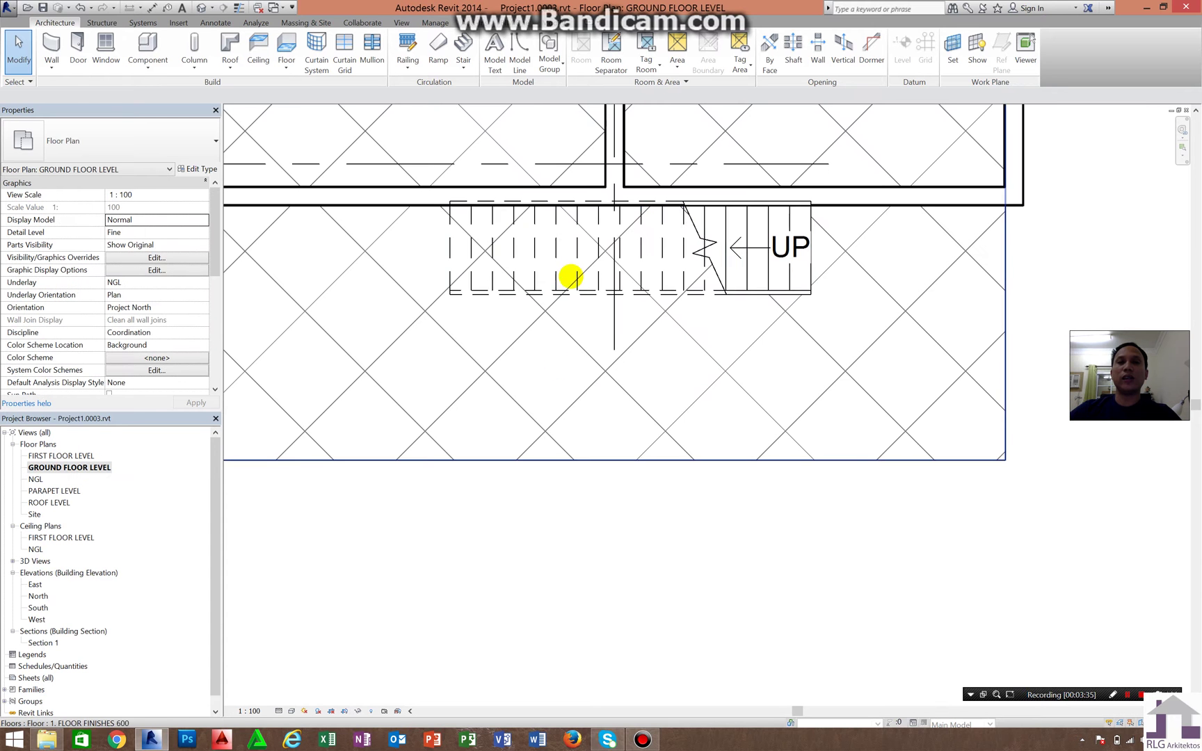
{"action": "left_click", "coordinate": [565, 270]}
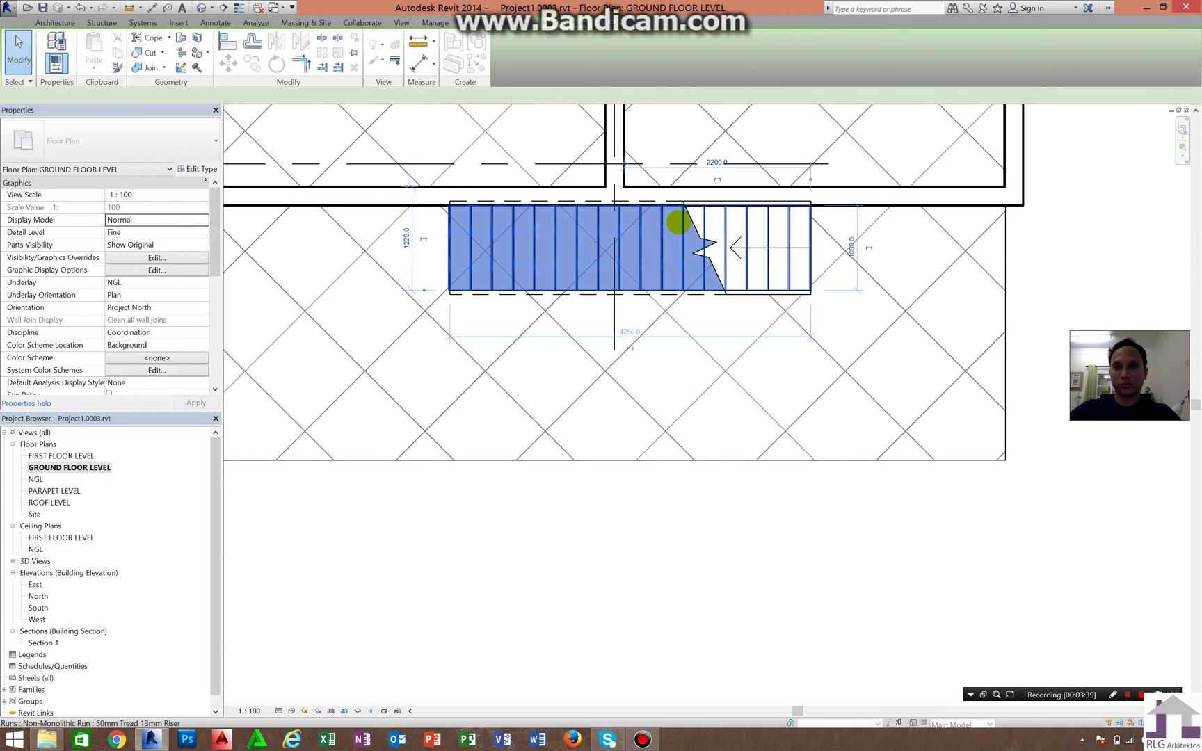
{"action": "left_click", "coordinate": [679, 224]}
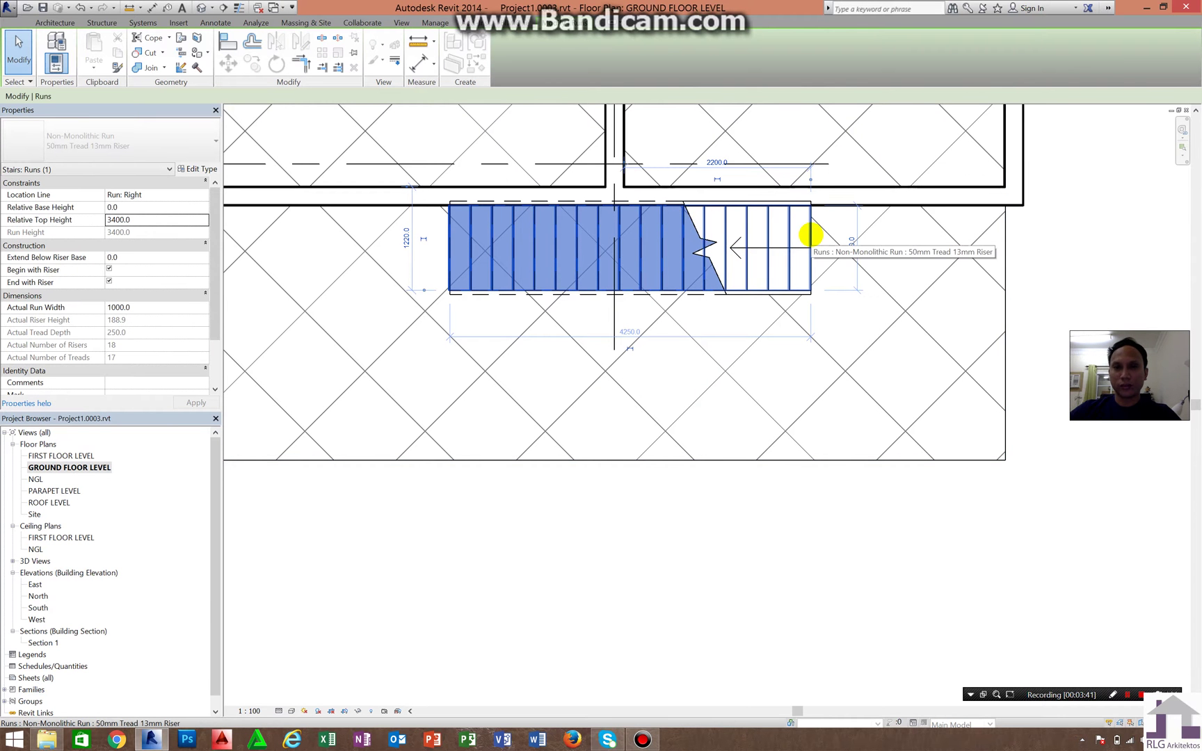
{"action": "scroll", "coordinate": [669, 248], "scroll_direction": "up", "scroll_amount": 3}
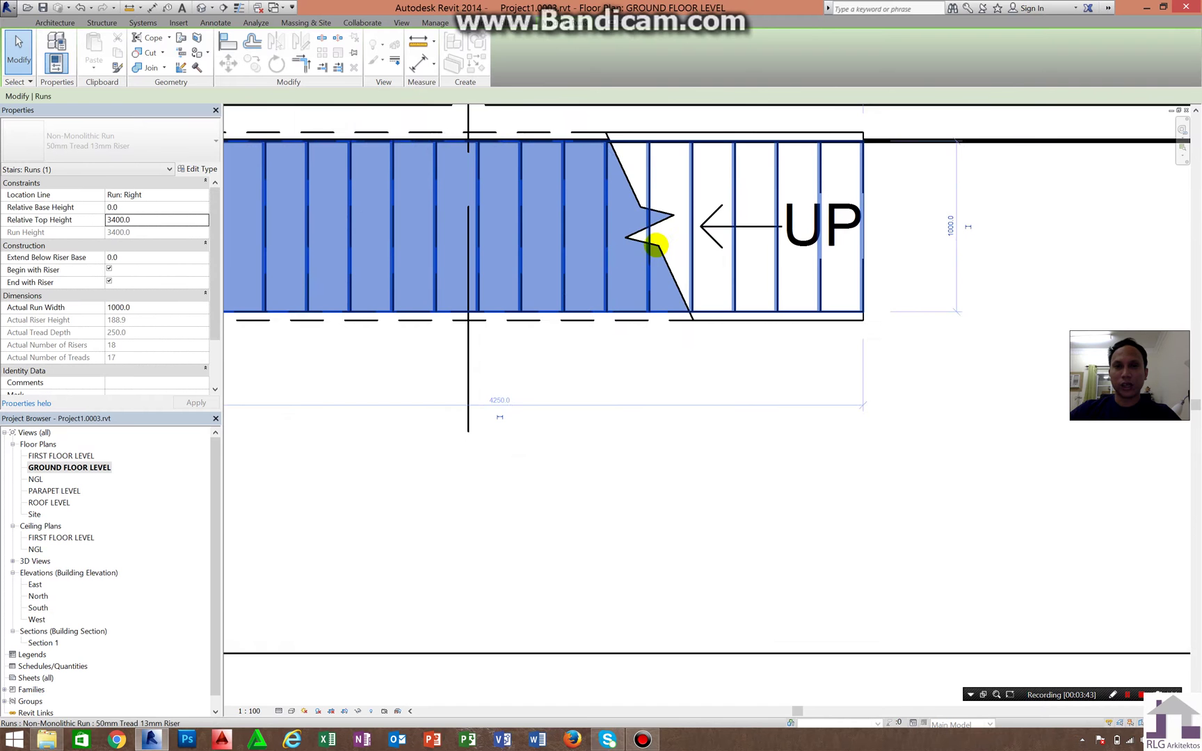
{"action": "scroll", "coordinate": [797, 287], "scroll_direction": "down", "scroll_amount": 1}
{"action": "scroll", "coordinate": [809, 291], "scroll_direction": "down", "scroll_amount": 1}
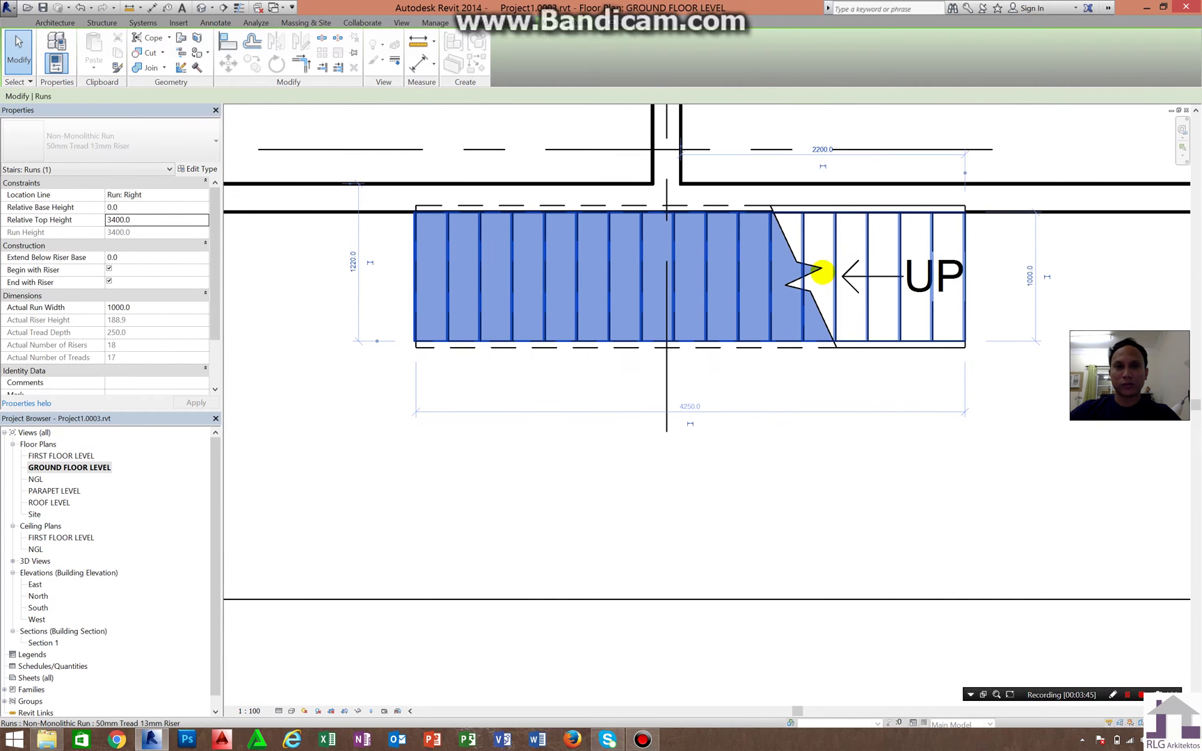
{"action": "key", "text": "Escape"}
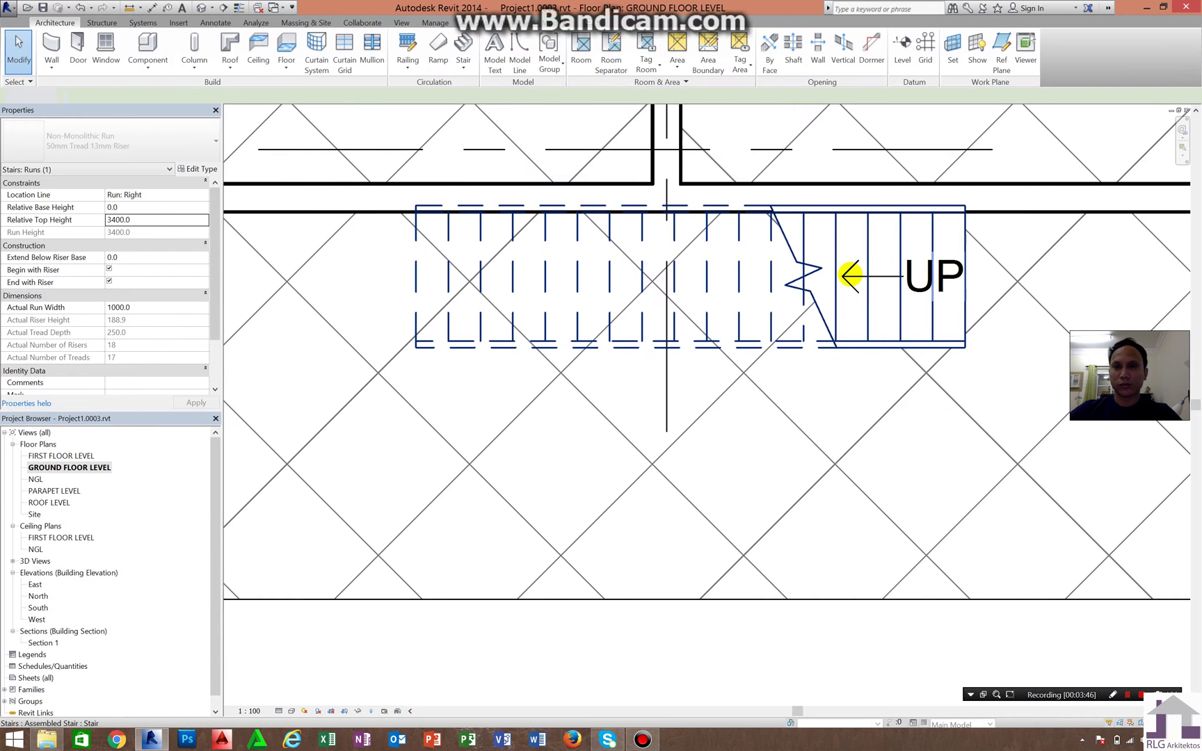
Step: Flip the stair's climbing direction and view the flipped stair in 3D
{"action": "left_click", "coordinate": [778, 273]}
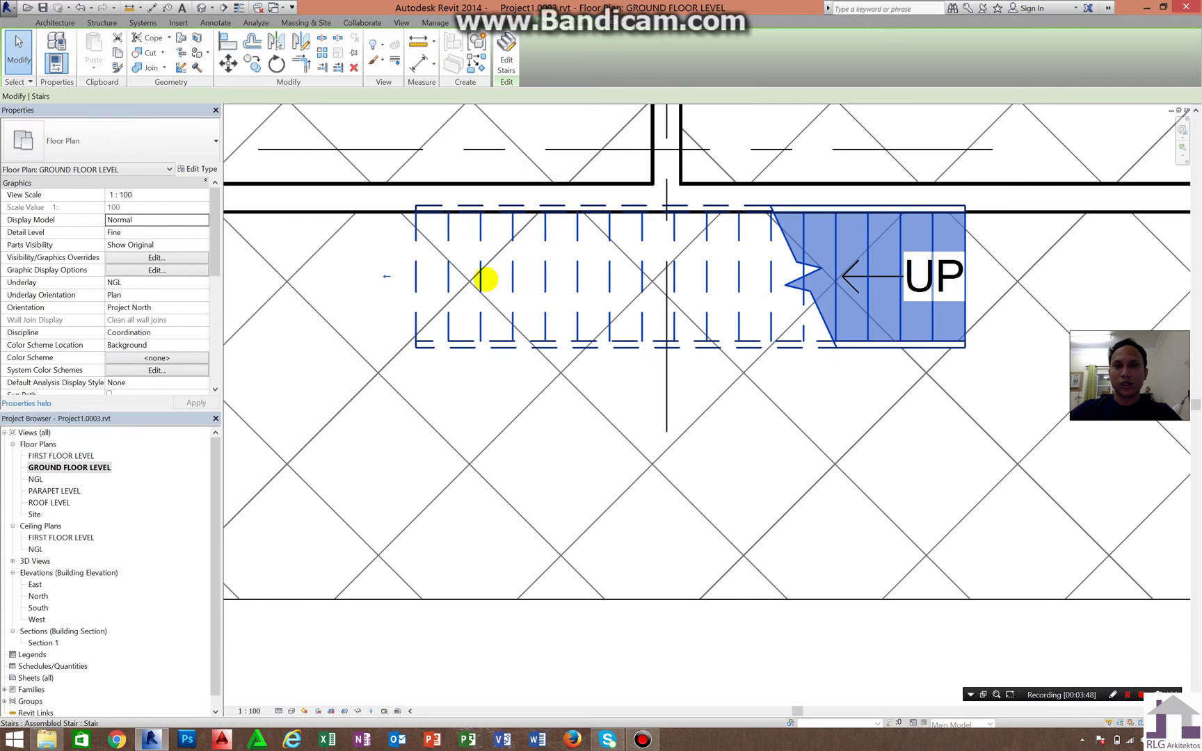
{"action": "left_click", "coordinate": [386, 277]}
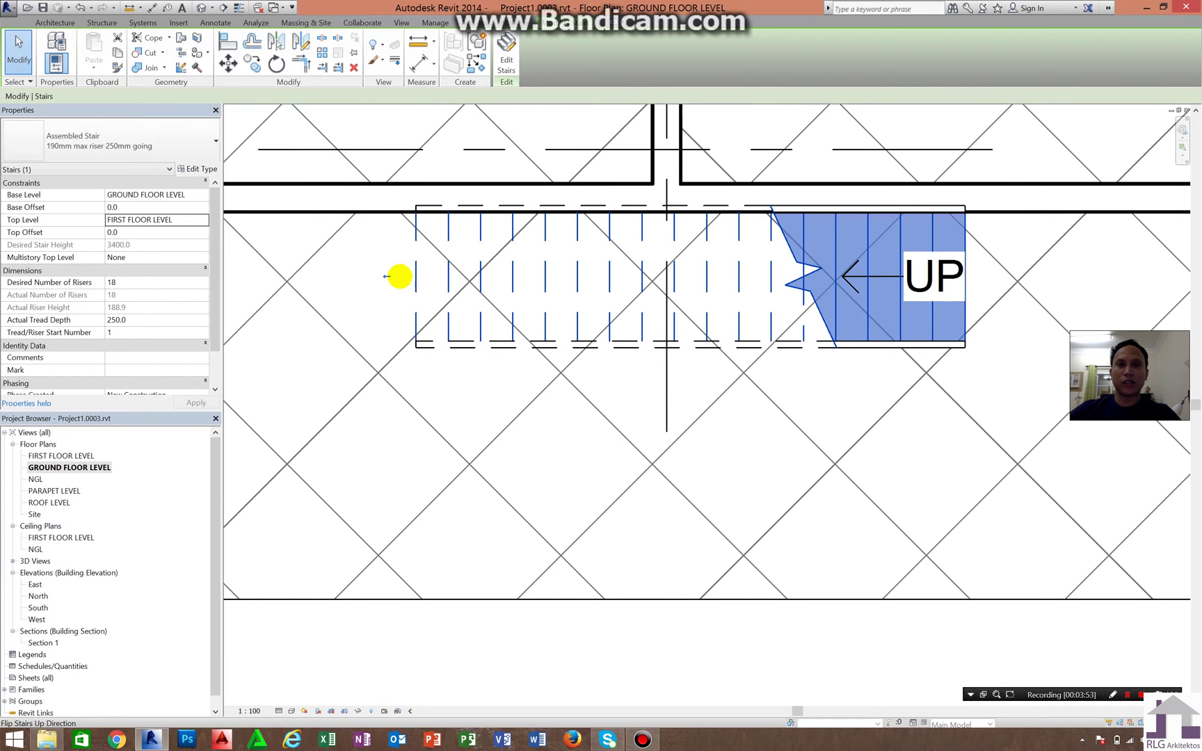
{"action": "left_click", "coordinate": [386, 276]}
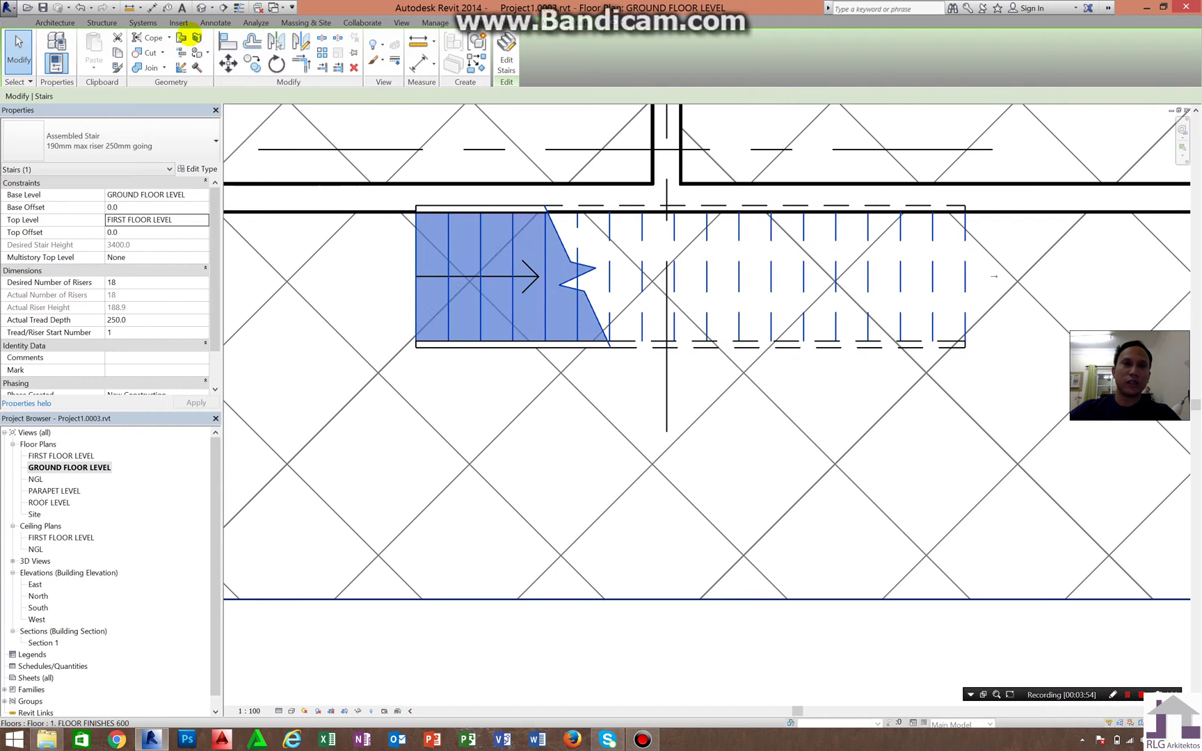
{"action": "left_click", "coordinate": [199, 7]}
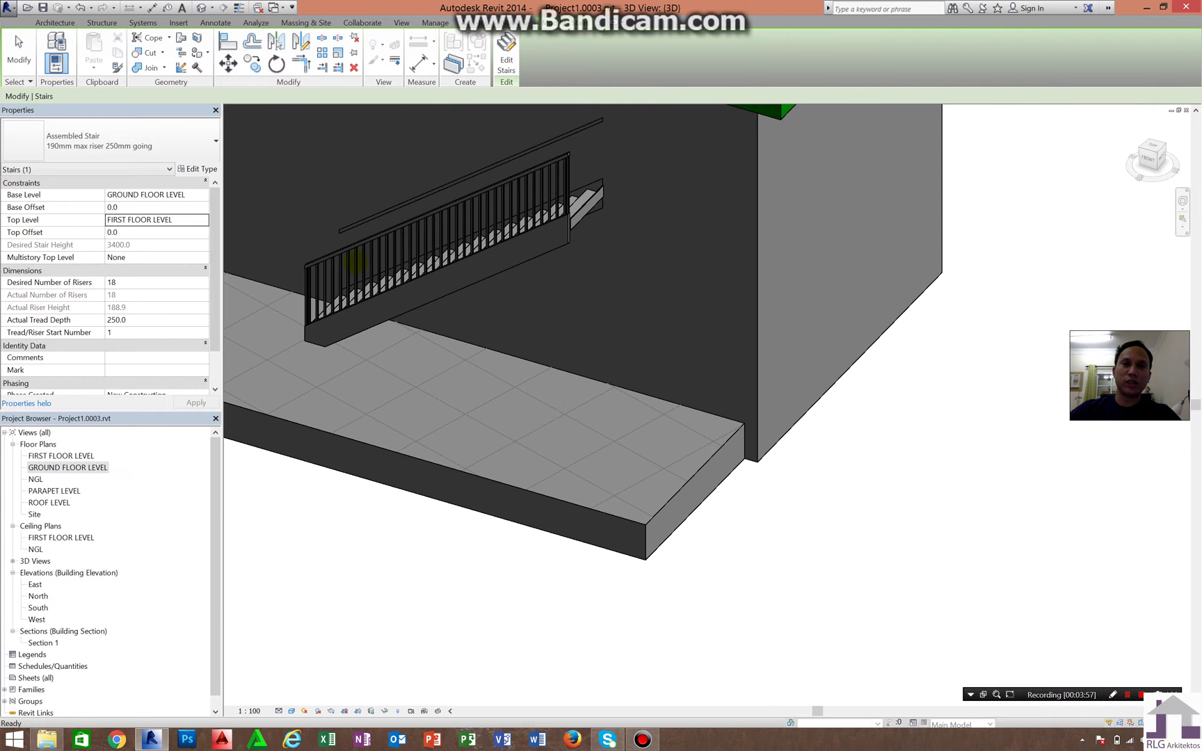
{"action": "key", "text": "Escape"}
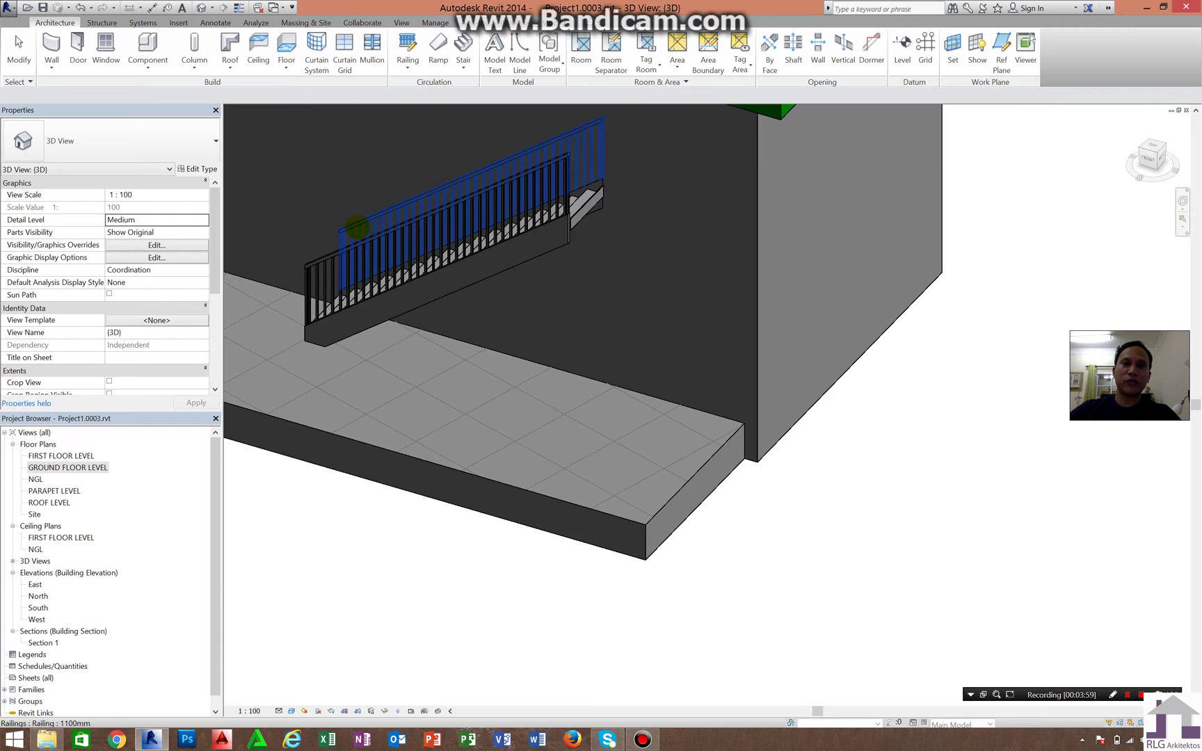
{"action": "scroll", "coordinate": [362, 215], "scroll_direction": "up", "scroll_amount": 2}
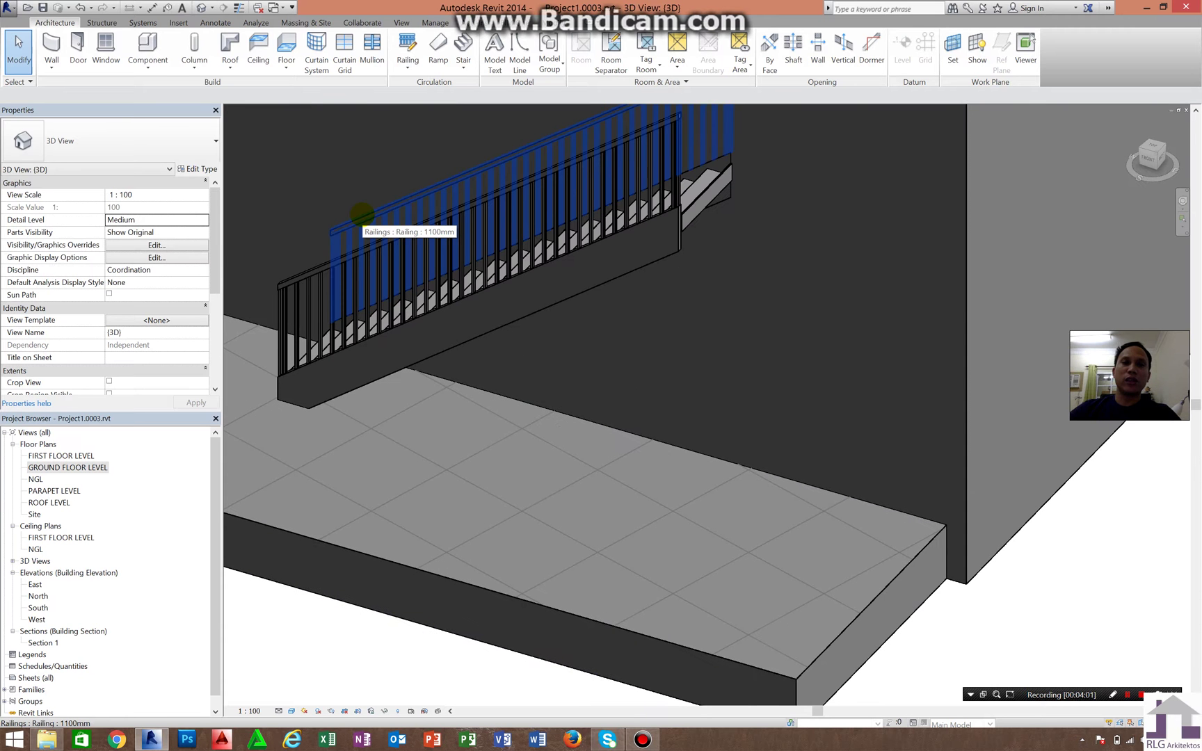
{"action": "middle_click", "coordinate": [360, 214]}
{"action": "left_click", "coordinate": [361, 215]}
{"action": "key", "text": "Escape"}
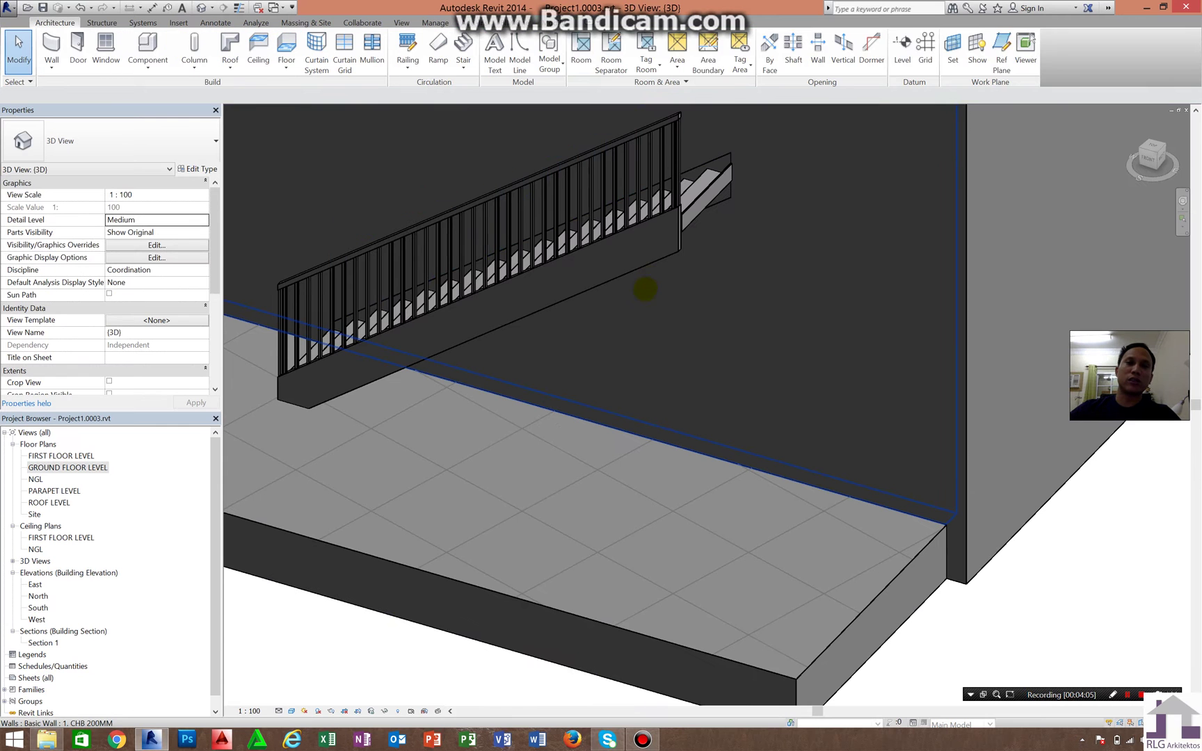
{"action": "scroll", "coordinate": [486, 303], "scroll_direction": "down", "scroll_amount": 2}
{"action": "mouse_move", "coordinate": [437, 317]}
{"action": "middle_mouse_down", "text": "shift"}
{"action": "mouse_move", "coordinate": [596, 342]}
{"action": "mouse_move", "coordinate": [687, 287]}
{"action": "middle_mouse_up", "text": "shift"}
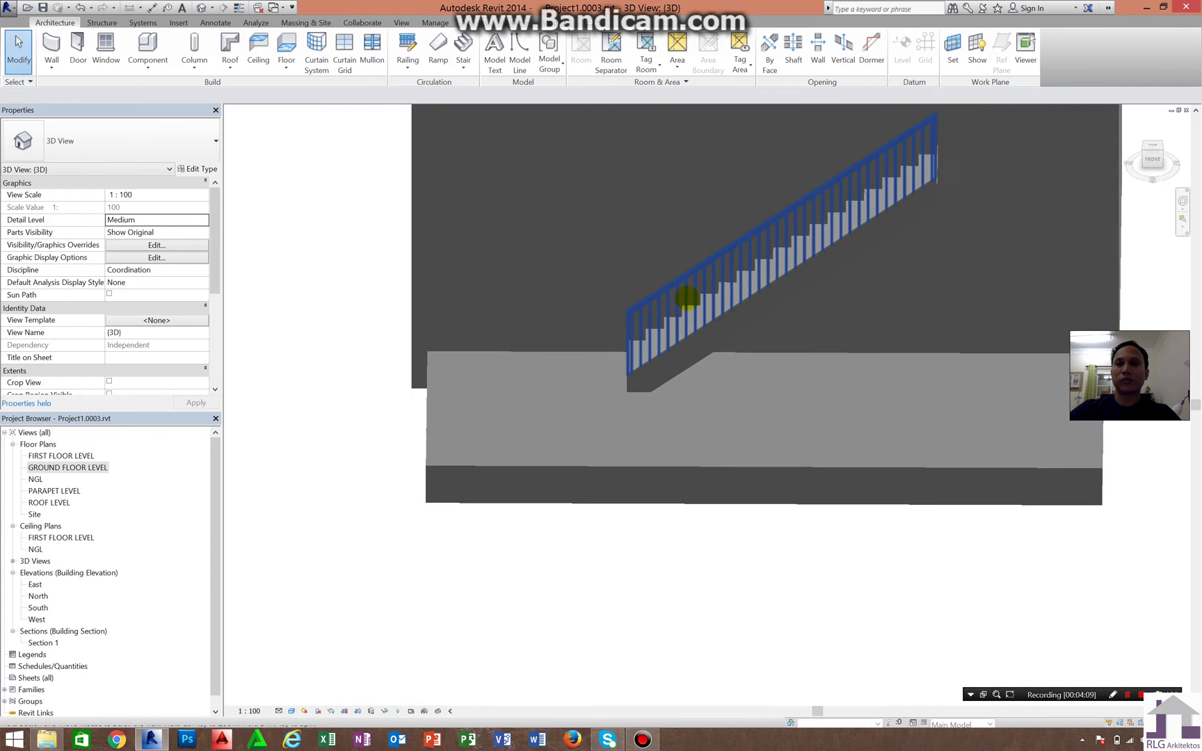
{"action": "scroll", "coordinate": [680, 336], "scroll_direction": "up", "scroll_amount": 5}
{"action": "scroll", "coordinate": [679, 336], "scroll_direction": "down", "scroll_amount": 3}
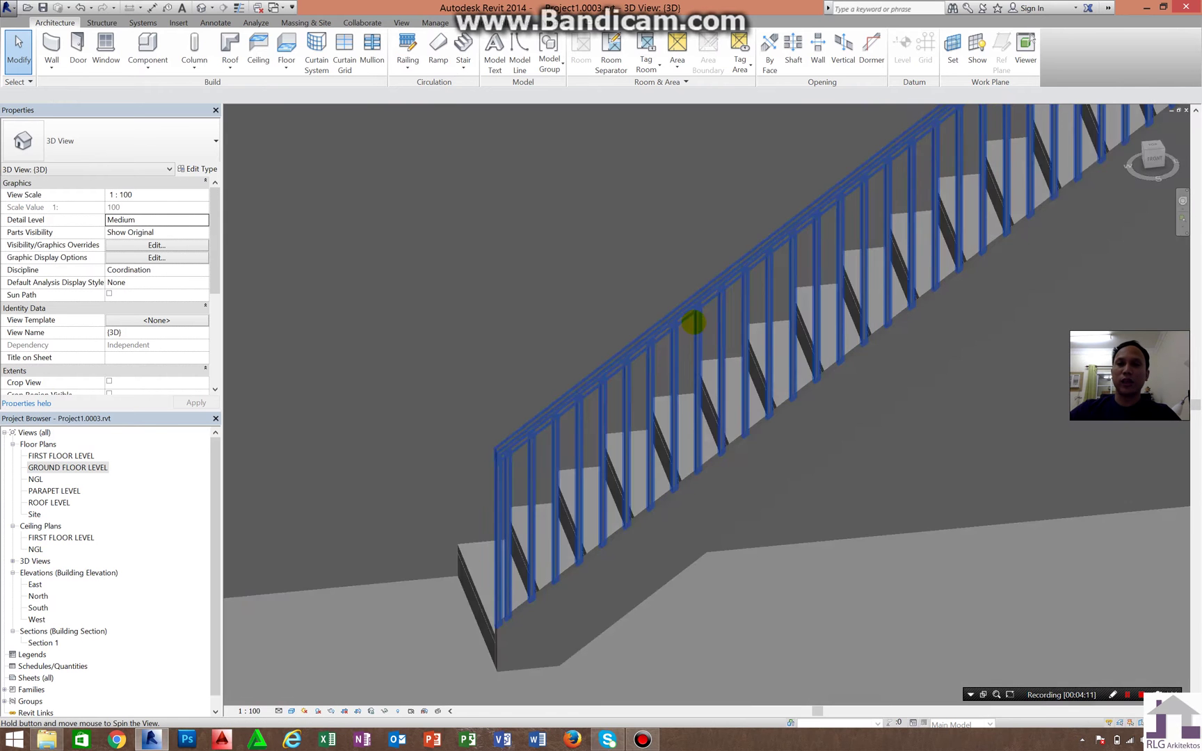
{"action": "middle_click_drag", "start_coordinate": [598, 335], "coordinate": [804, 328], "text": "shift"}
{"action": "scroll", "coordinate": [731, 392], "scroll_direction": "down", "scroll_amount": 3}
{"action": "middle_click_drag", "start_coordinate": [732, 393], "coordinate": [786, 250], "text": "shift"}
{"action": "scroll", "coordinate": [759, 282], "scroll_direction": "up", "scroll_amount": 2}
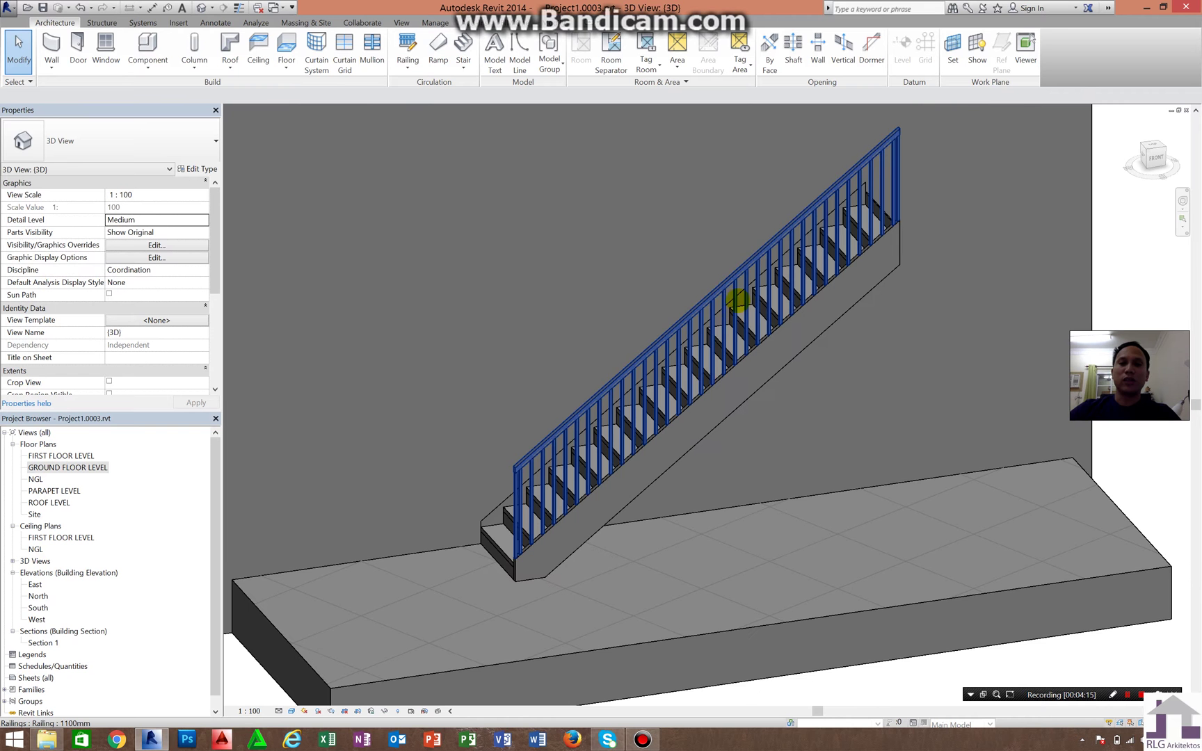
{"action": "scroll", "coordinate": [634, 488], "scroll_direction": "up", "scroll_amount": 2}
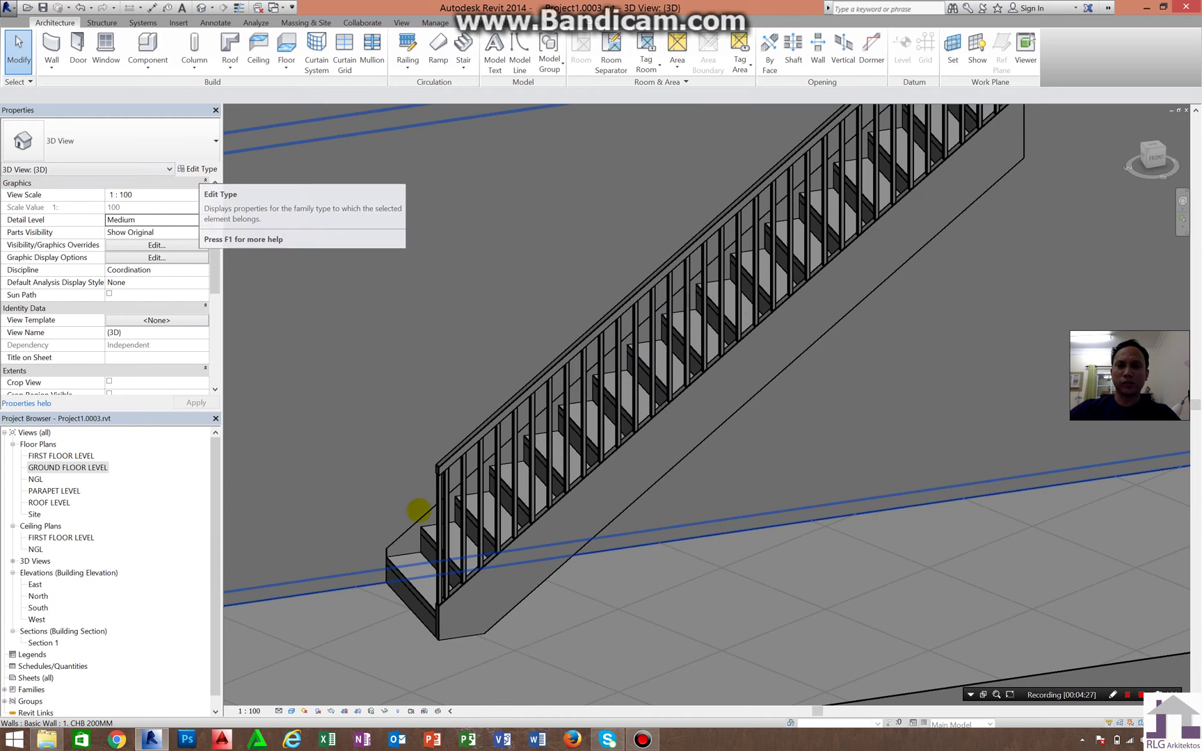
Step: Set the stair type's Right Support and Left Support to Carriage (Open)
{"action": "left_click", "coordinate": [416, 576]}
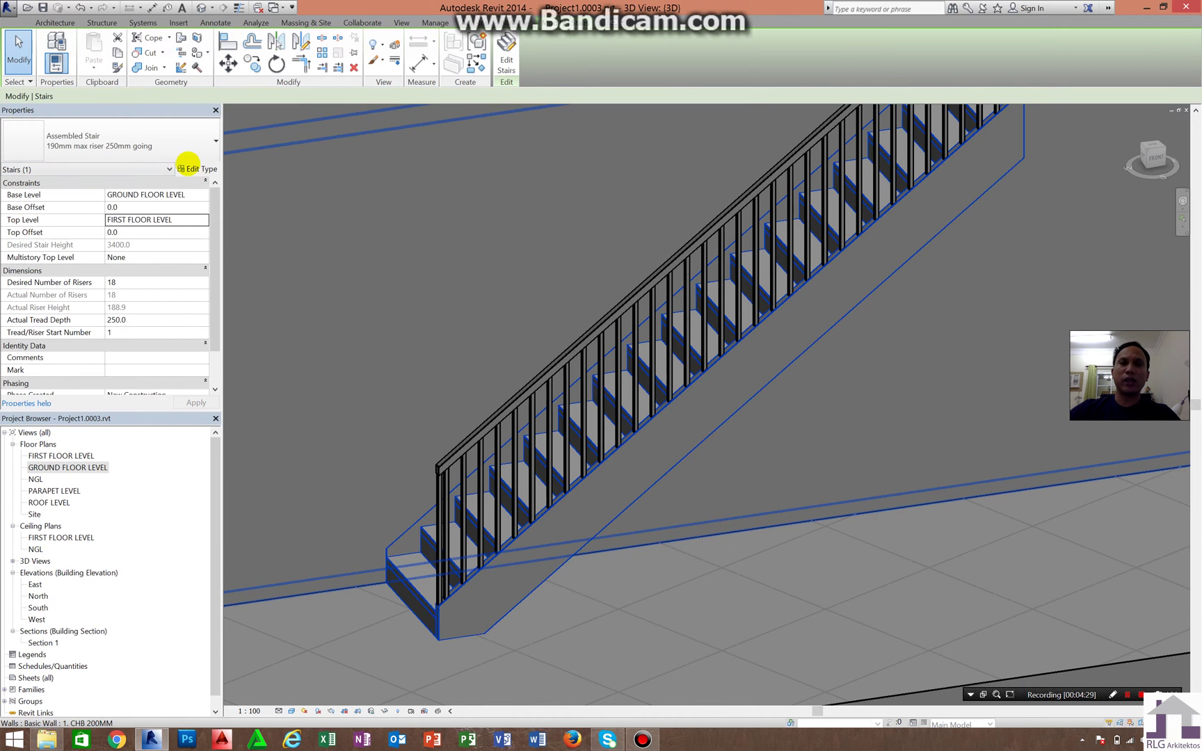
{"action": "left_click", "coordinate": [188, 169]}
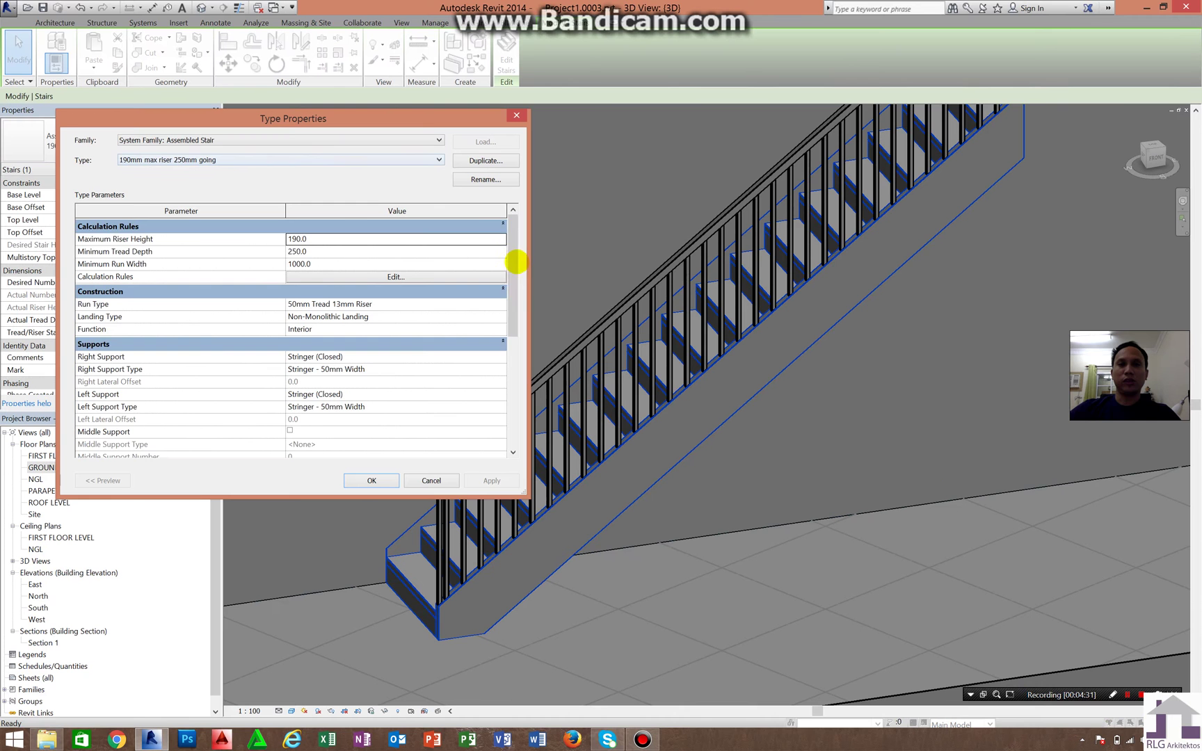
{"action": "left_click_drag", "start_coordinate": [512, 255], "coordinate": [519, 286]}
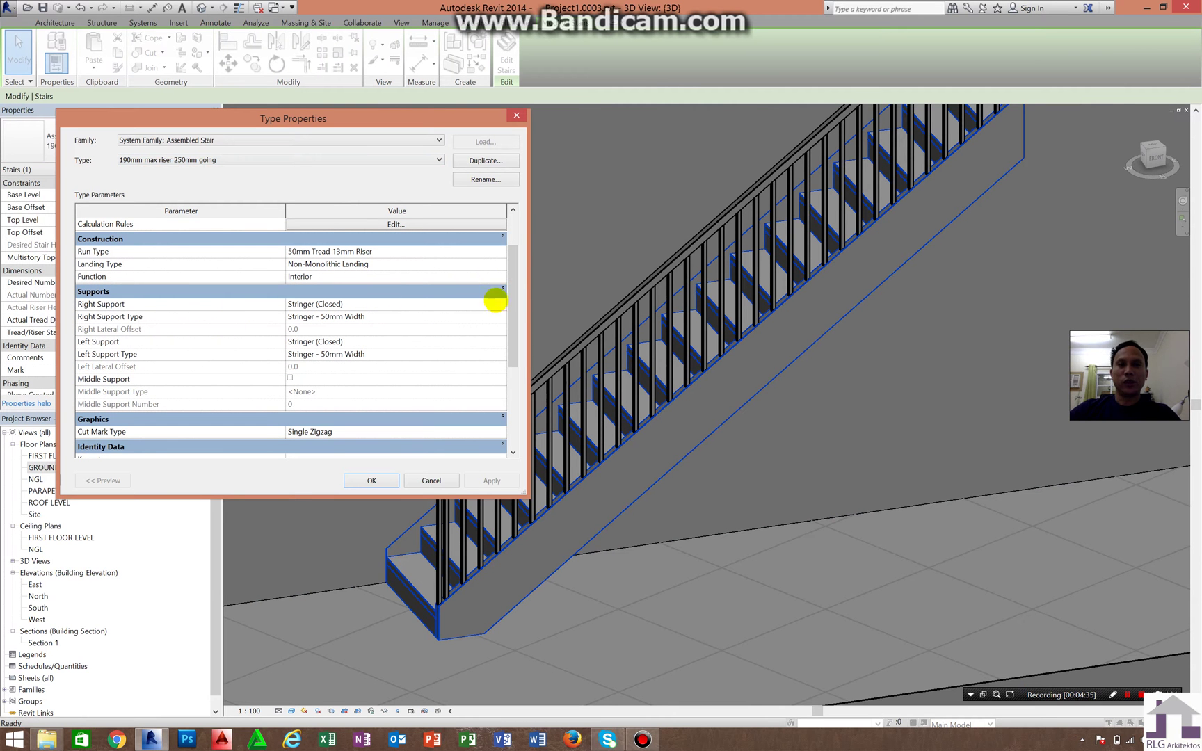
{"action": "left_click", "coordinate": [502, 303]}
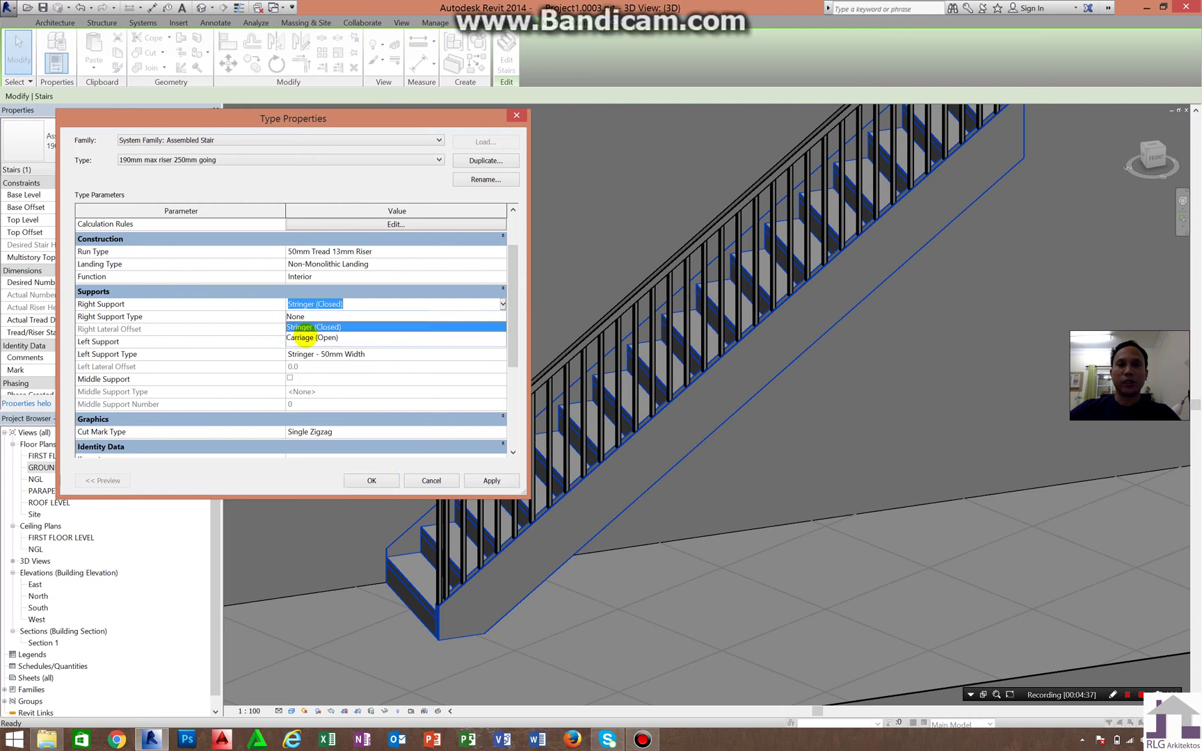
{"action": "left_click", "coordinate": [306, 339]}
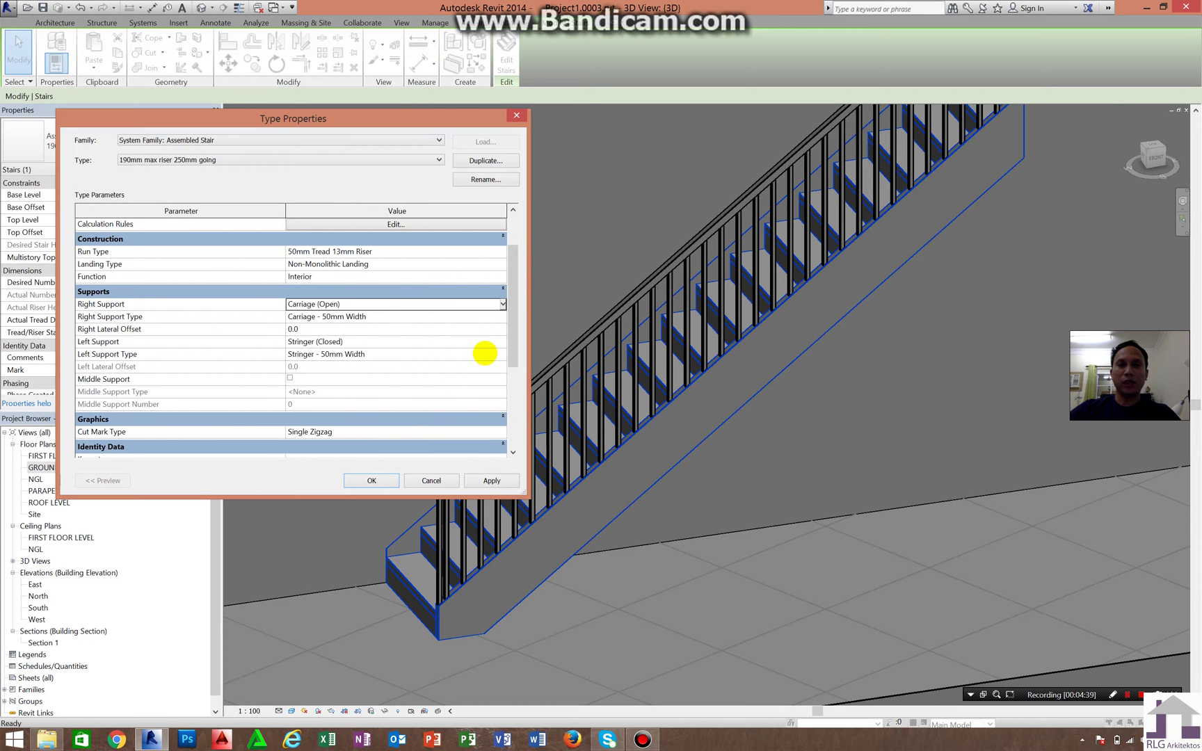
{"action": "left_click", "coordinate": [495, 341]}
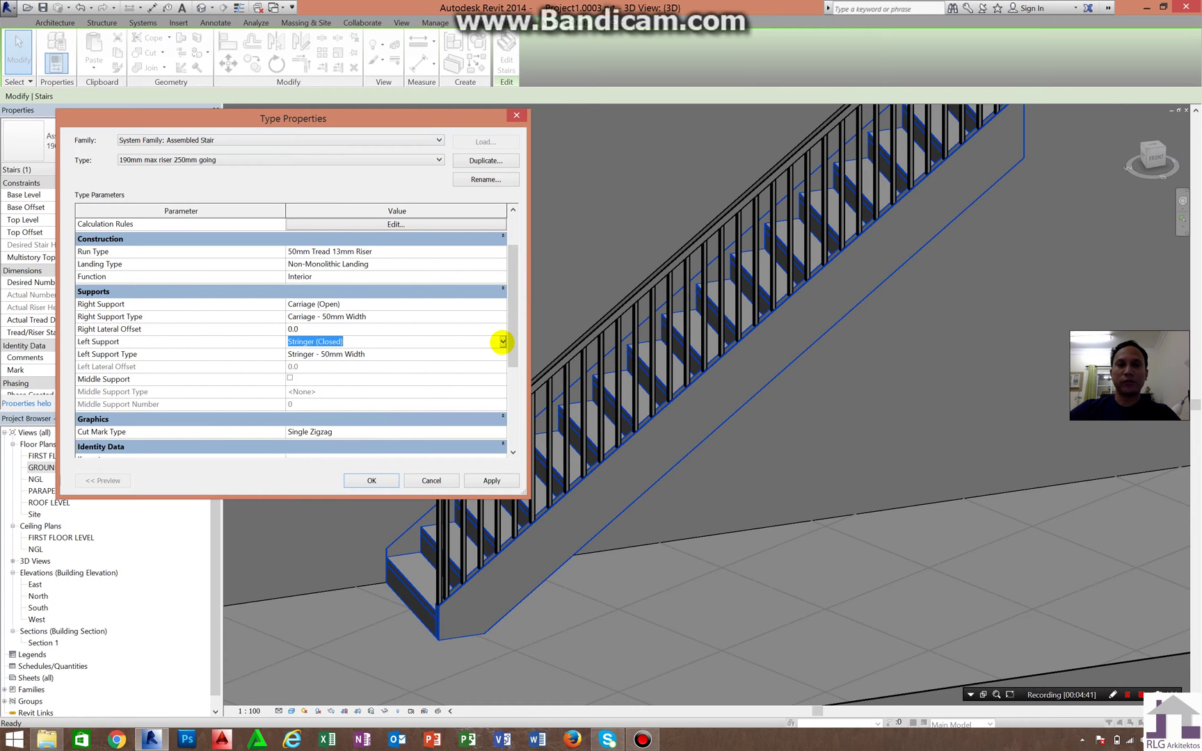
{"action": "left_click", "coordinate": [502, 342]}
{"action": "left_click", "coordinate": [403, 378]}
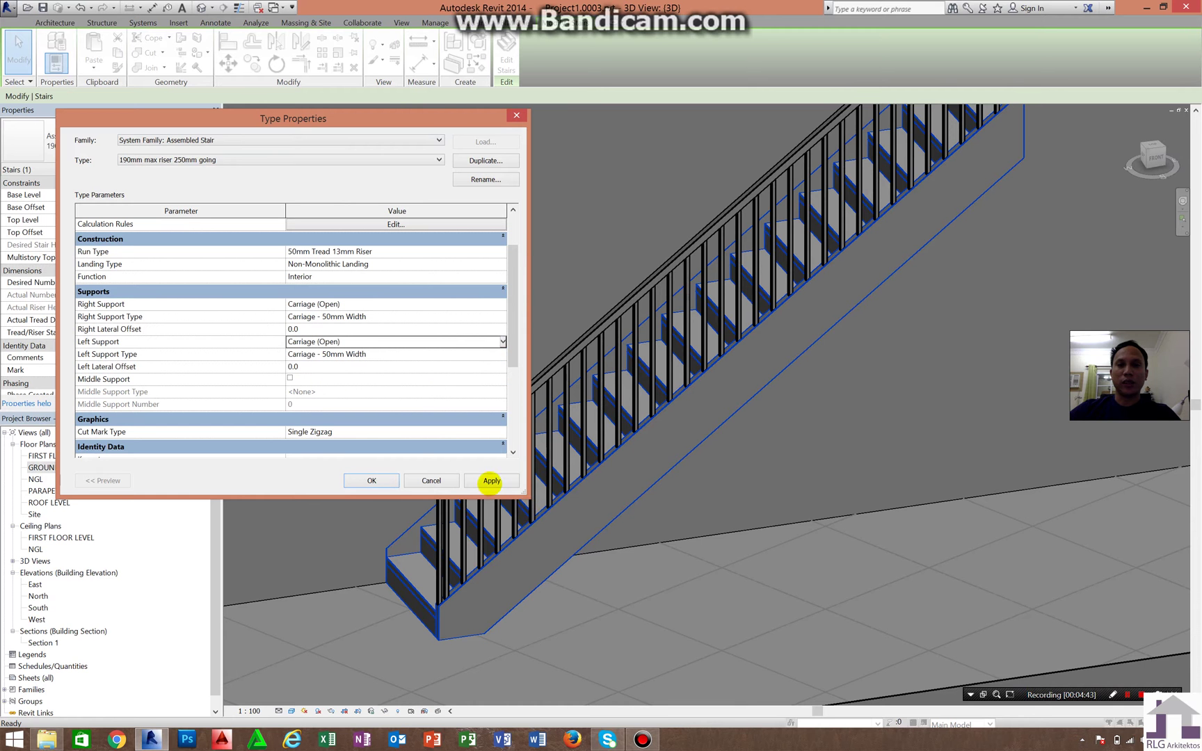
{"action": "left_click", "coordinate": [492, 481]}
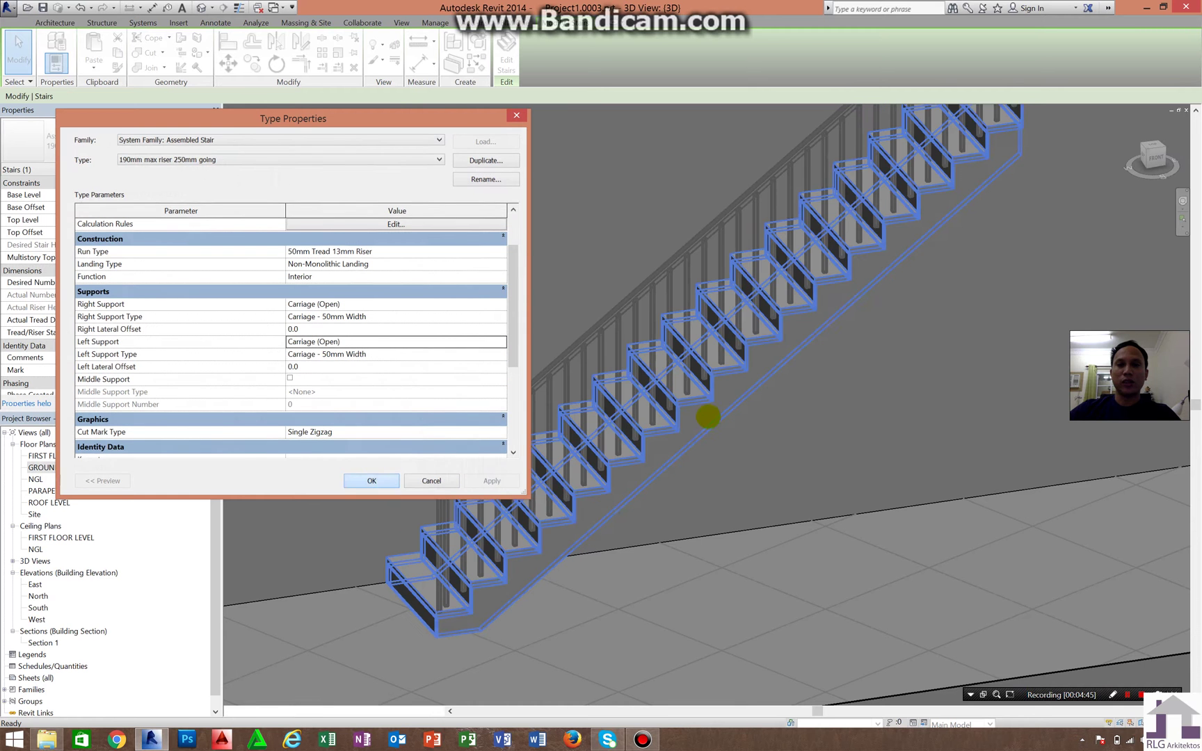
{"action": "key", "text": "Return"}
{"action": "scroll", "coordinate": [817, 441], "scroll_direction": "up", "scroll_amount": 3}
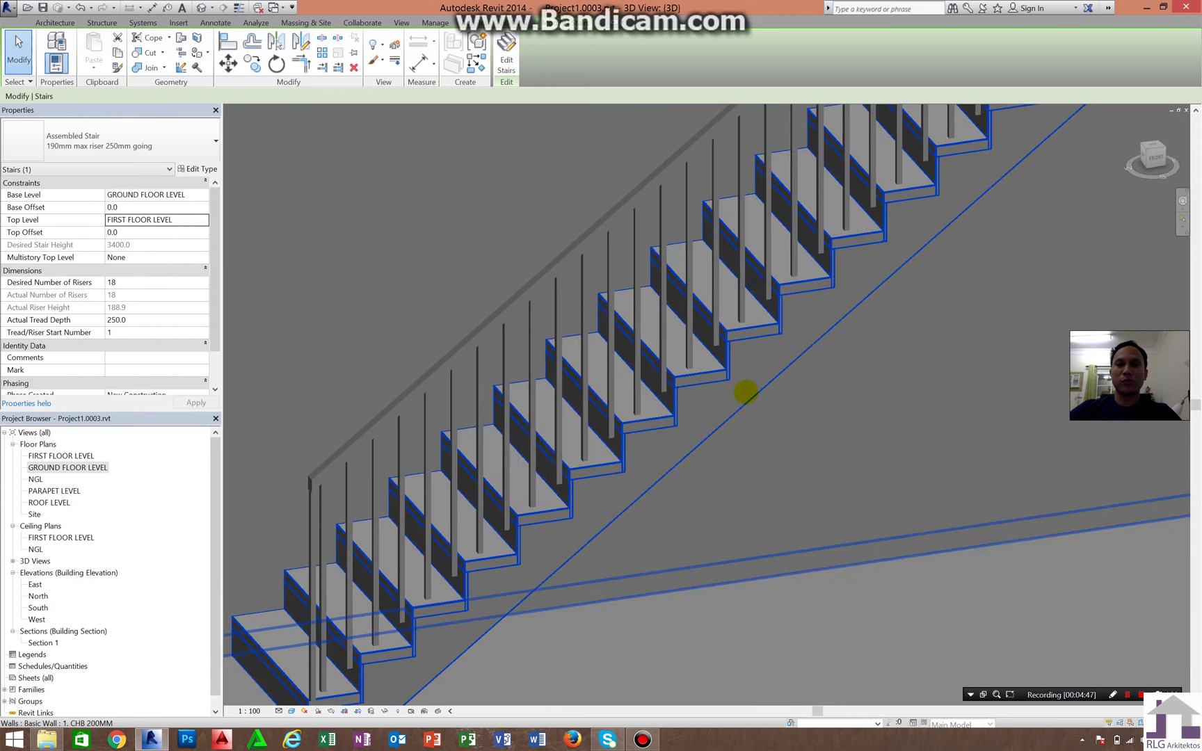
{"action": "left_click", "coordinate": [692, 404]}
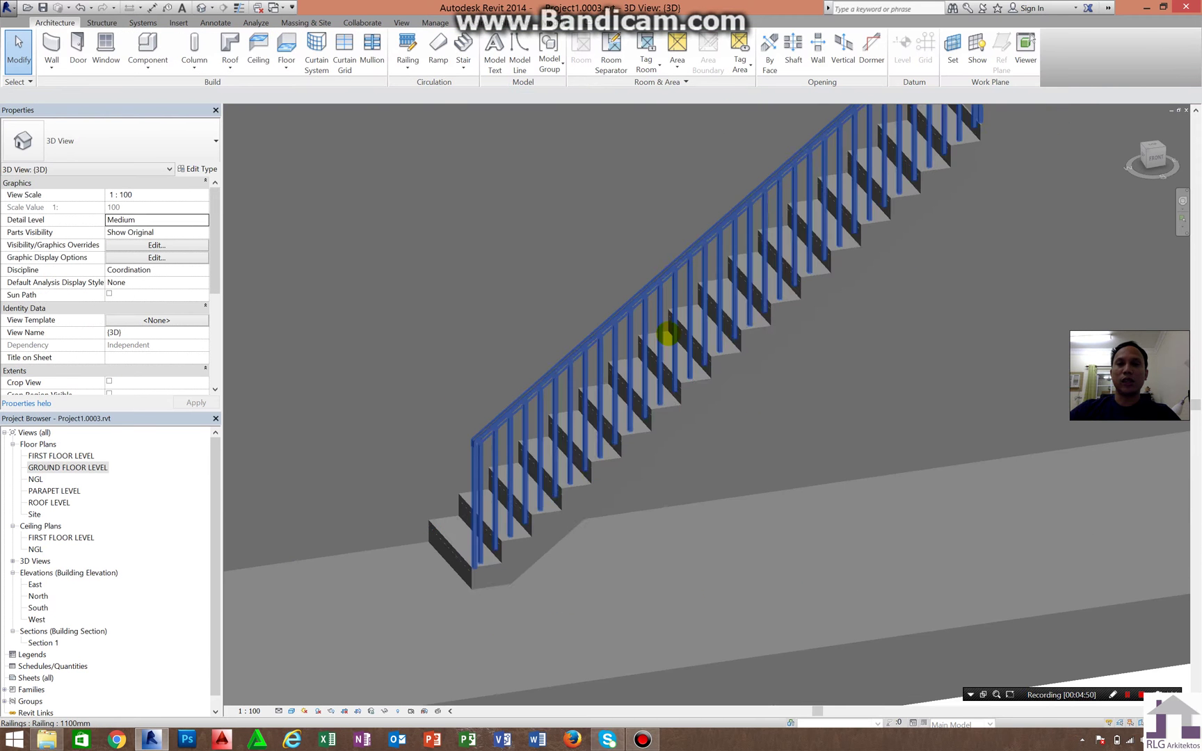
{"action": "scroll", "coordinate": [673, 326], "scroll_direction": "down", "scroll_amount": 3}
{"action": "scroll", "coordinate": [674, 326], "scroll_direction": "down", "scroll_amount": 2}
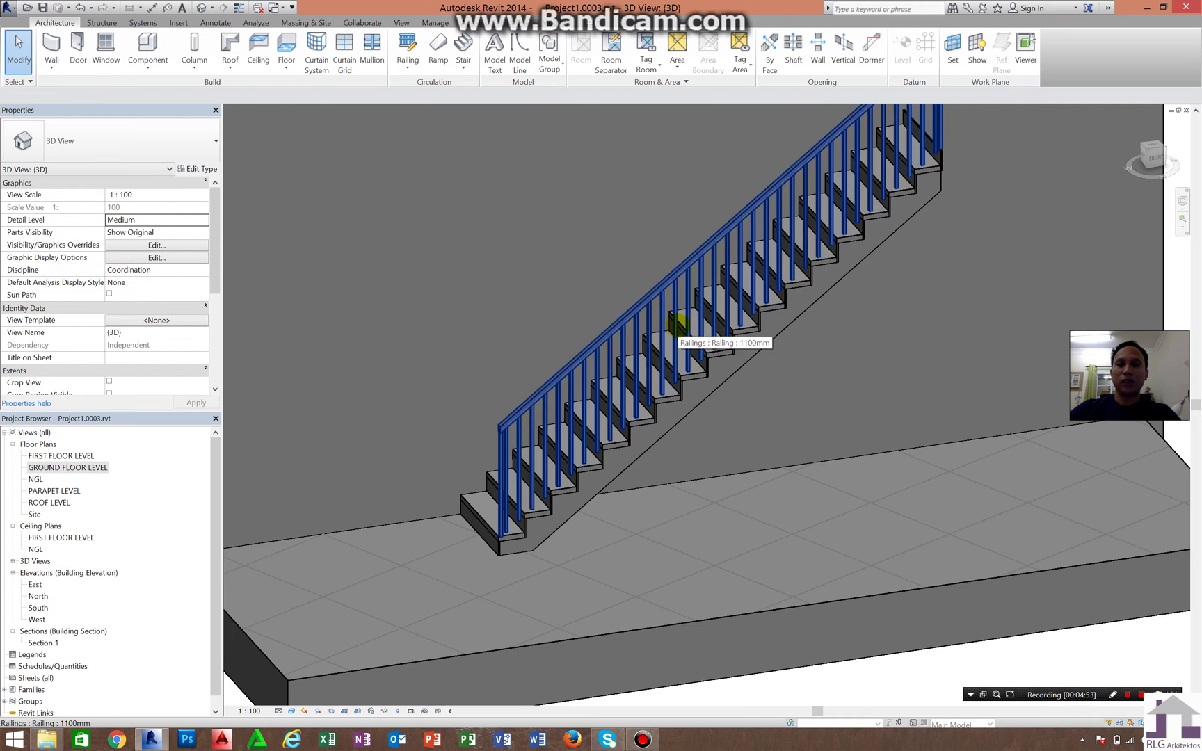
{"action": "scroll", "coordinate": [673, 324], "scroll_direction": "up", "scroll_amount": 2}
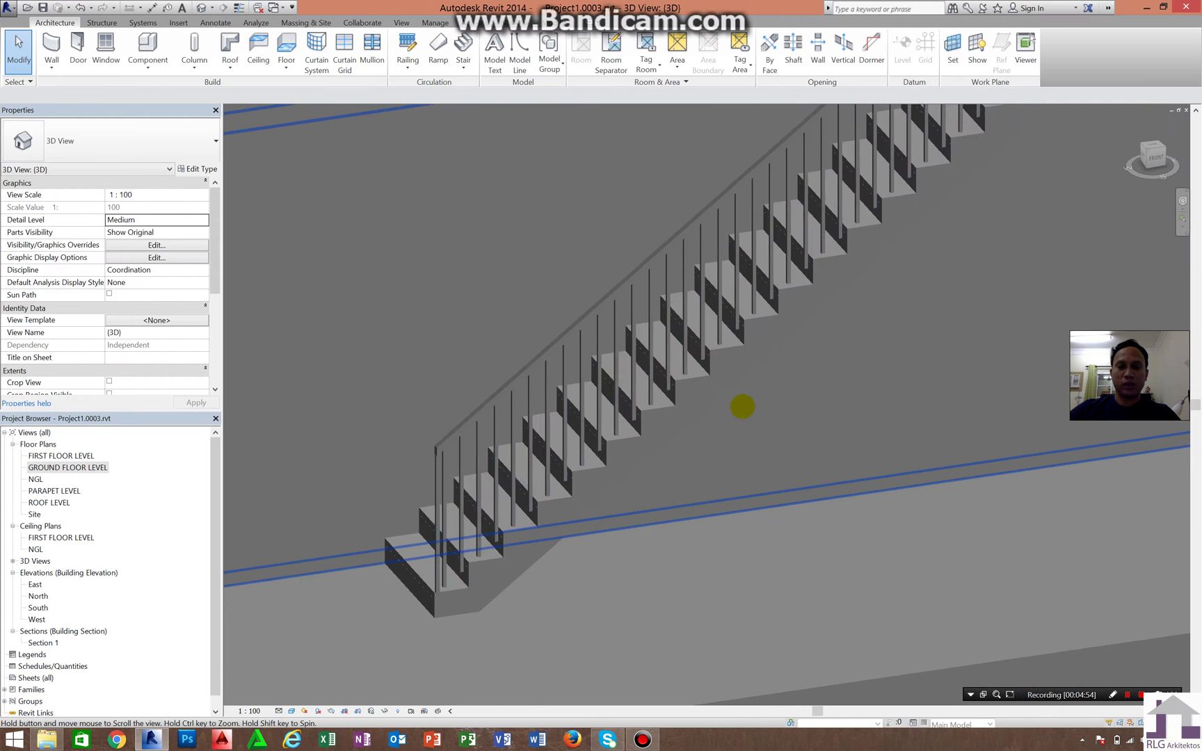
{"action": "mouse_move", "coordinate": [688, 414]}
{"action": "middle_mouse_down", "text": "shift"}
{"action": "mouse_move", "coordinate": [603, 427]}
{"action": "mouse_move", "coordinate": [738, 410]}
{"action": "mouse_move", "coordinate": [558, 388]}
{"action": "mouse_move", "coordinate": [520, 440]}
{"action": "middle_mouse_up", "text": "shift"}
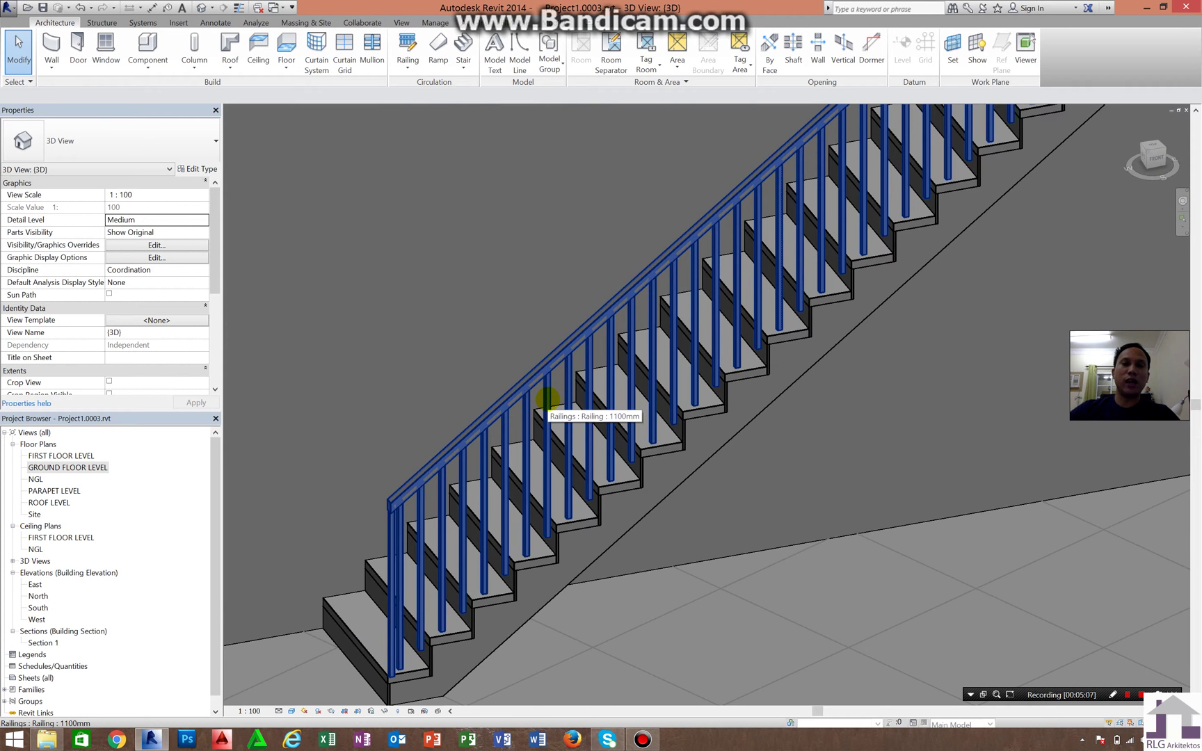
Step: Make the railing Glass Panel - Bottom Fill, then open GROUND FLOOR LEVEL
{"action": "left_click", "coordinate": [548, 399]}
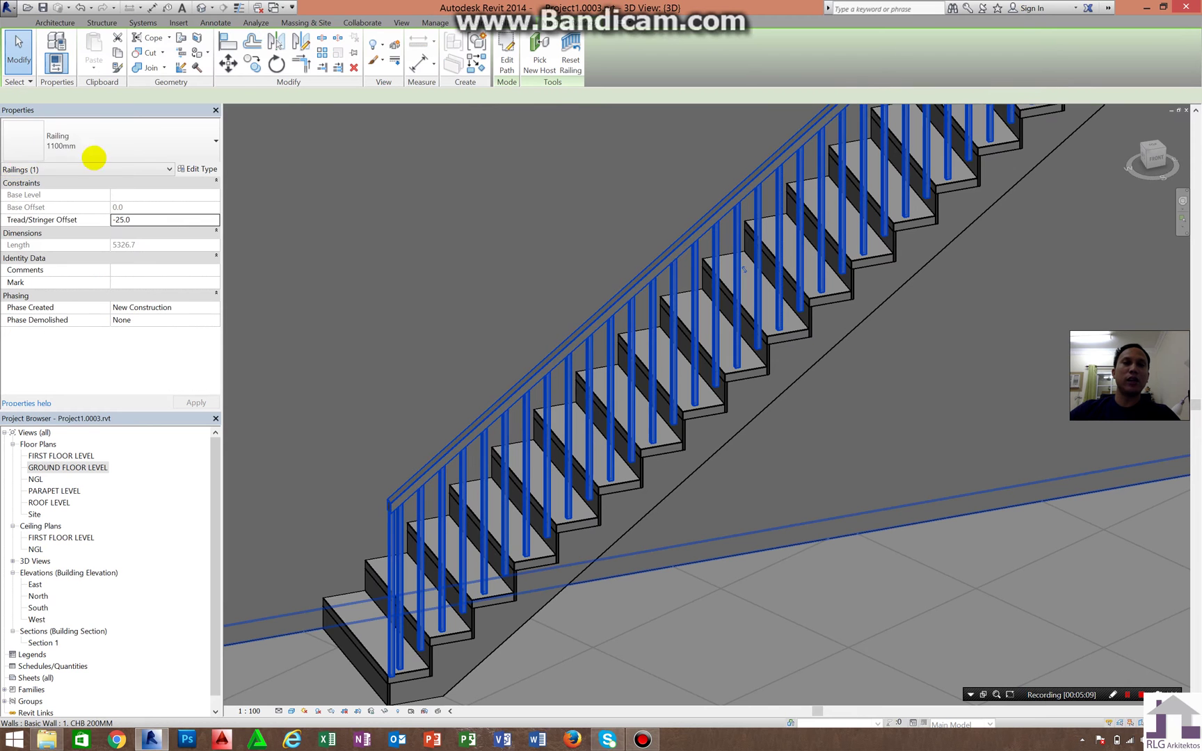
{"action": "left_click", "coordinate": [101, 142]}
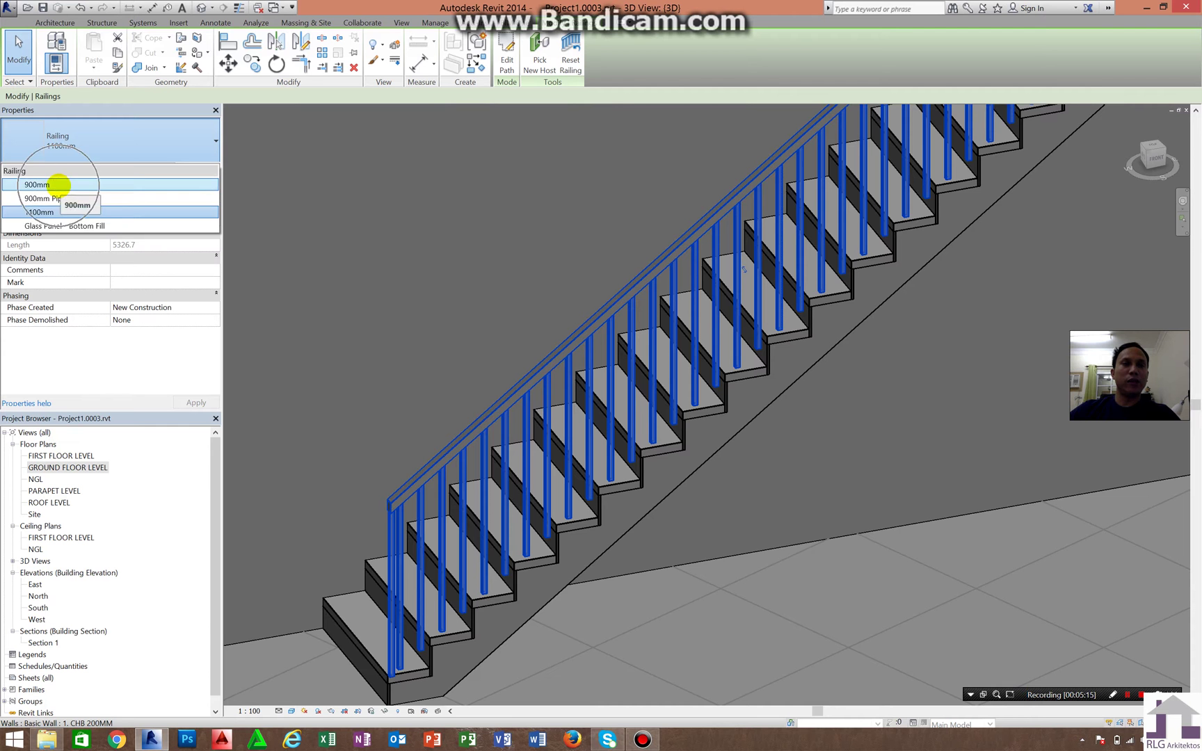
{"action": "left_click", "coordinate": [68, 227]}
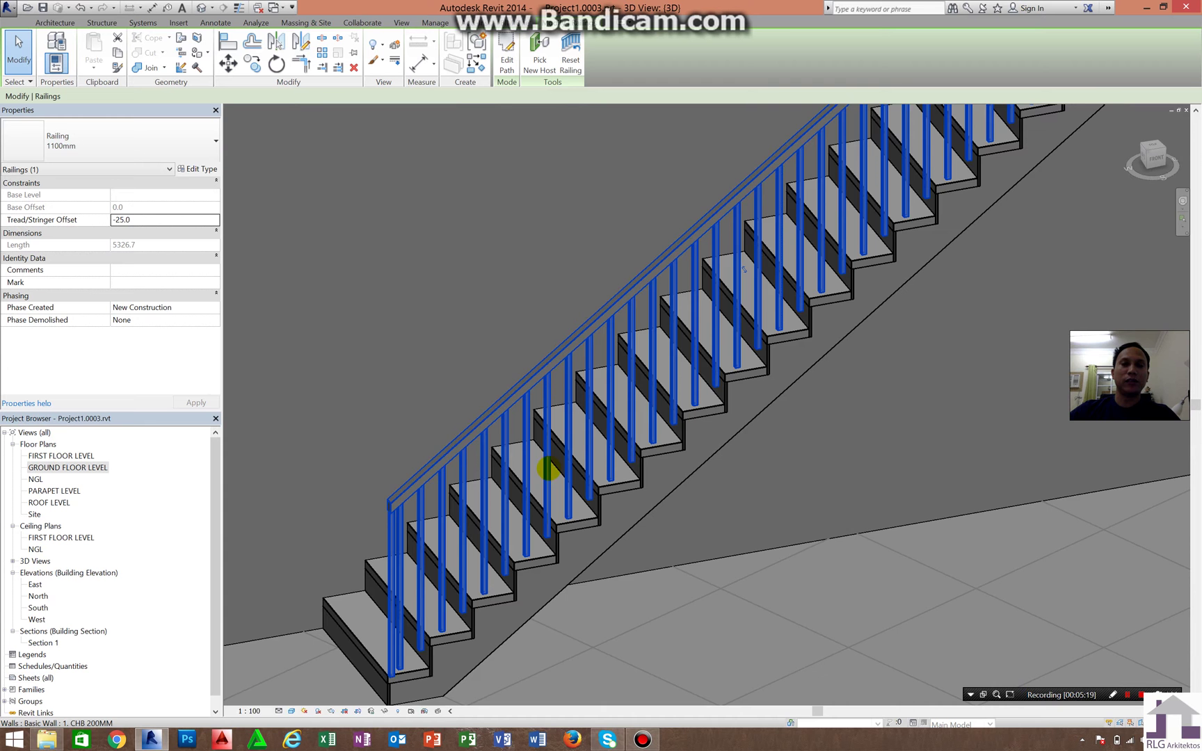
{"action": "scroll", "coordinate": [686, 448], "scroll_direction": "down", "scroll_amount": 1}
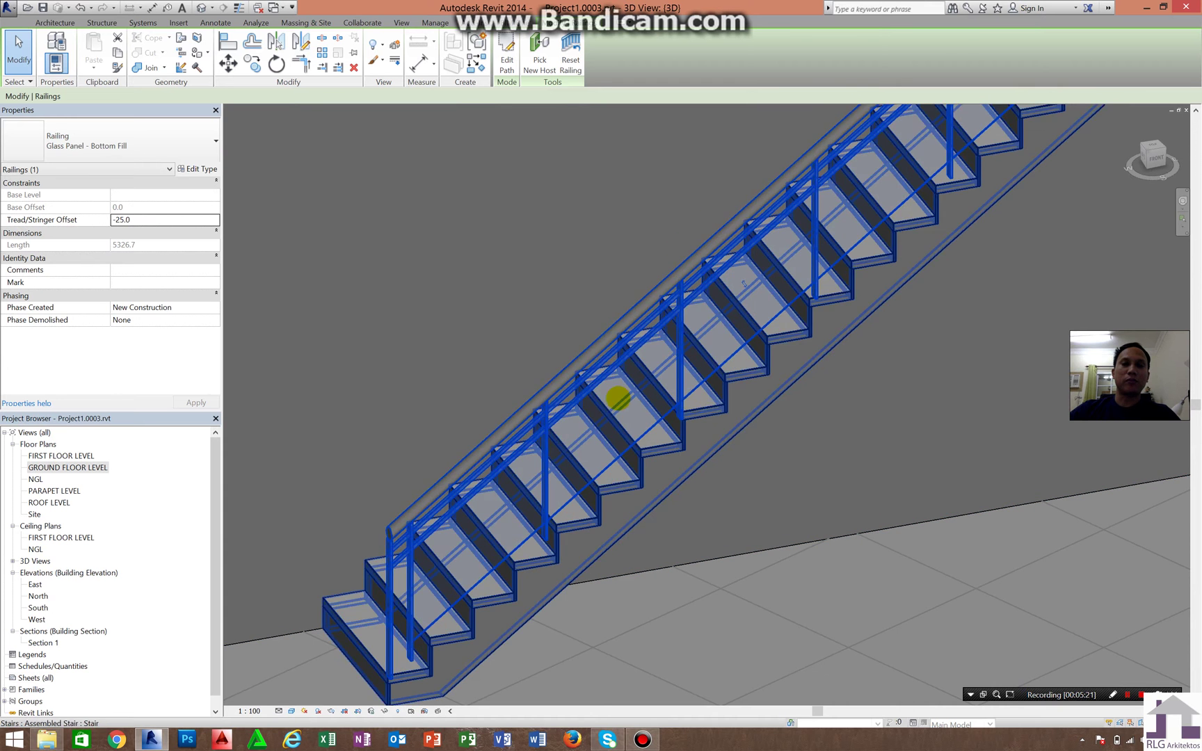
{"action": "scroll", "coordinate": [617, 397], "scroll_direction": "down", "scroll_amount": 2}
{"action": "scroll", "coordinate": [760, 373], "scroll_direction": "down", "scroll_amount": 1}
{"action": "key", "text": "Escape"}
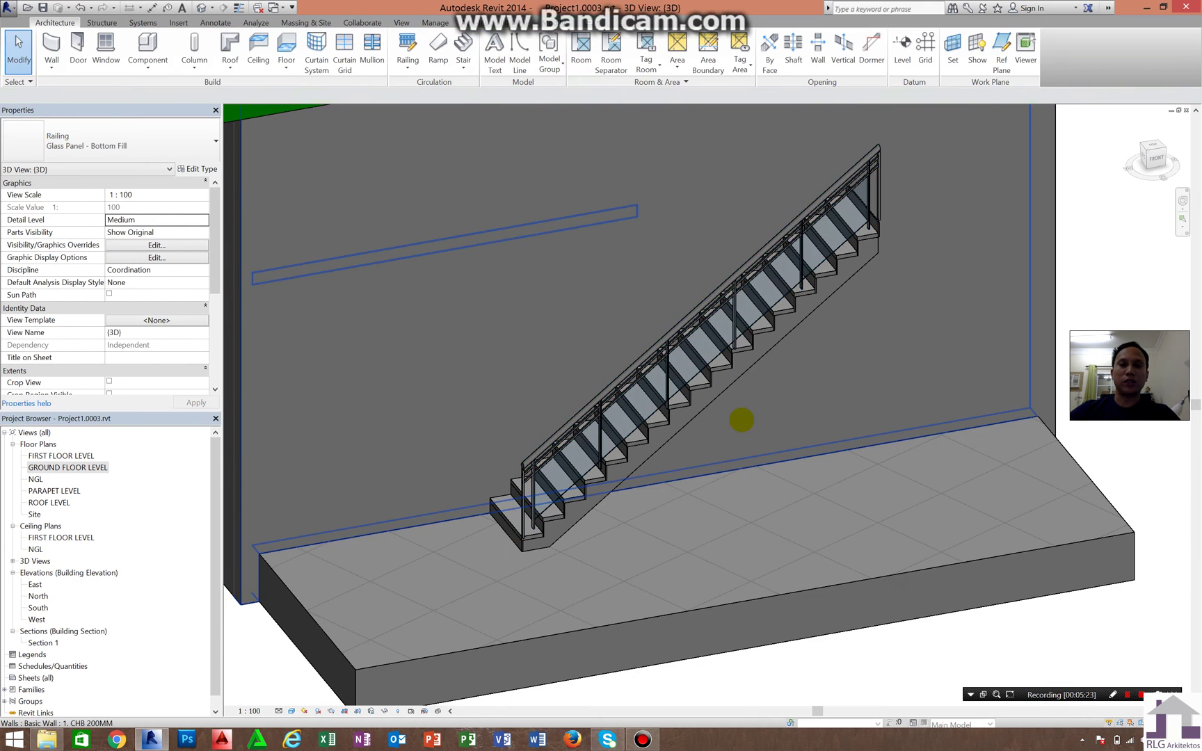
{"action": "scroll", "coordinate": [704, 399], "scroll_direction": "up", "scroll_amount": 1}
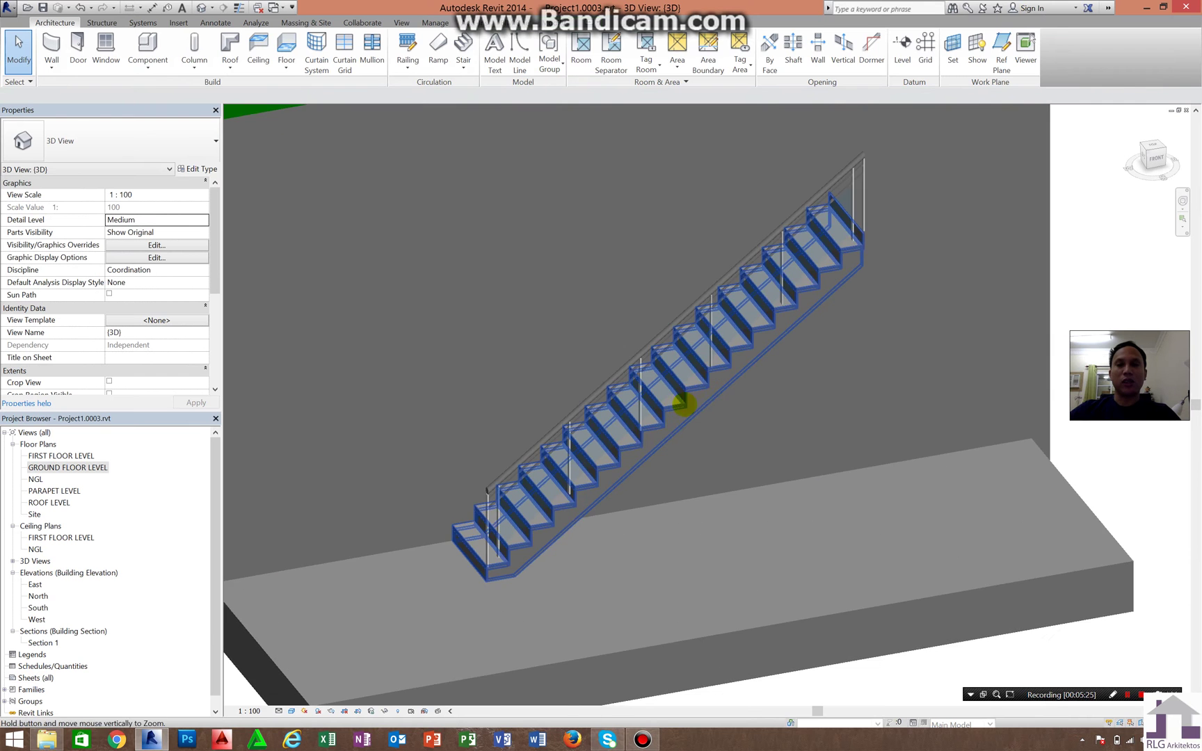
{"action": "scroll", "coordinate": [701, 404], "scroll_direction": "up", "scroll_amount": 1}
{"action": "middle_click_drag", "start_coordinate": [702, 404], "coordinate": [679, 411], "text": "shift"}
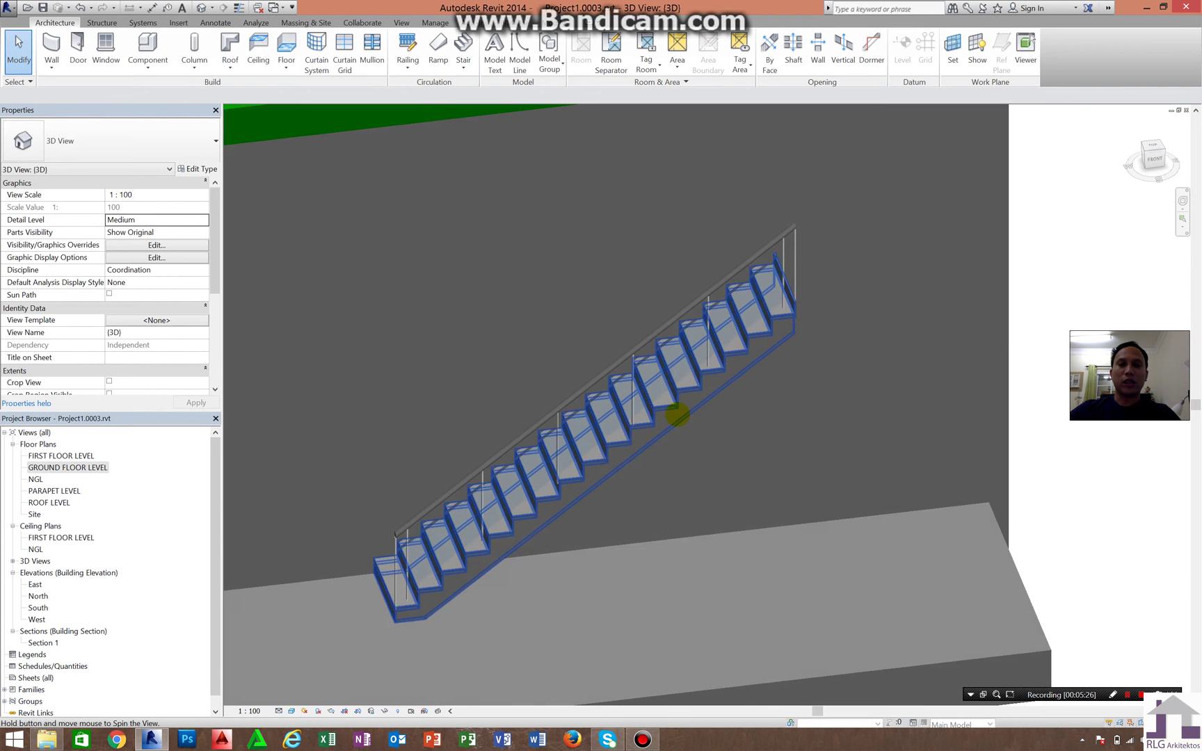
{"action": "double_click", "coordinate": [79, 467]}
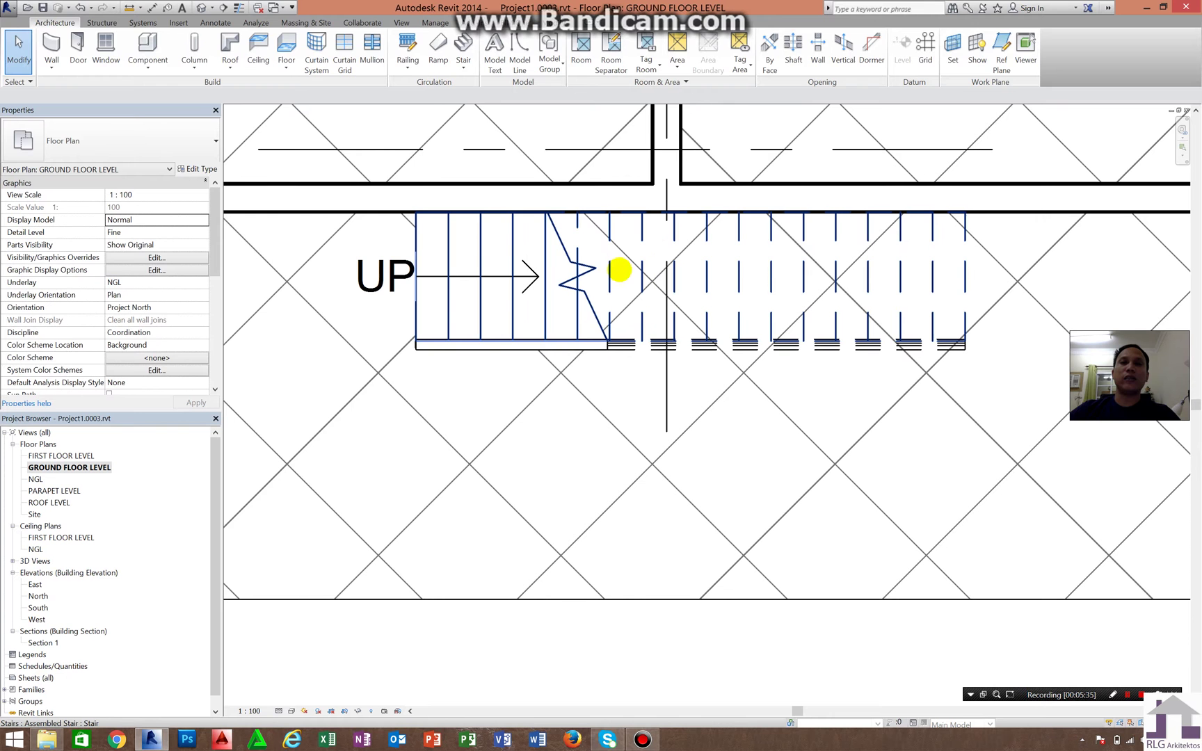
Step: Delete the existing stair and start a new Stair by Component
{"action": "left_click", "coordinate": [611, 260]}
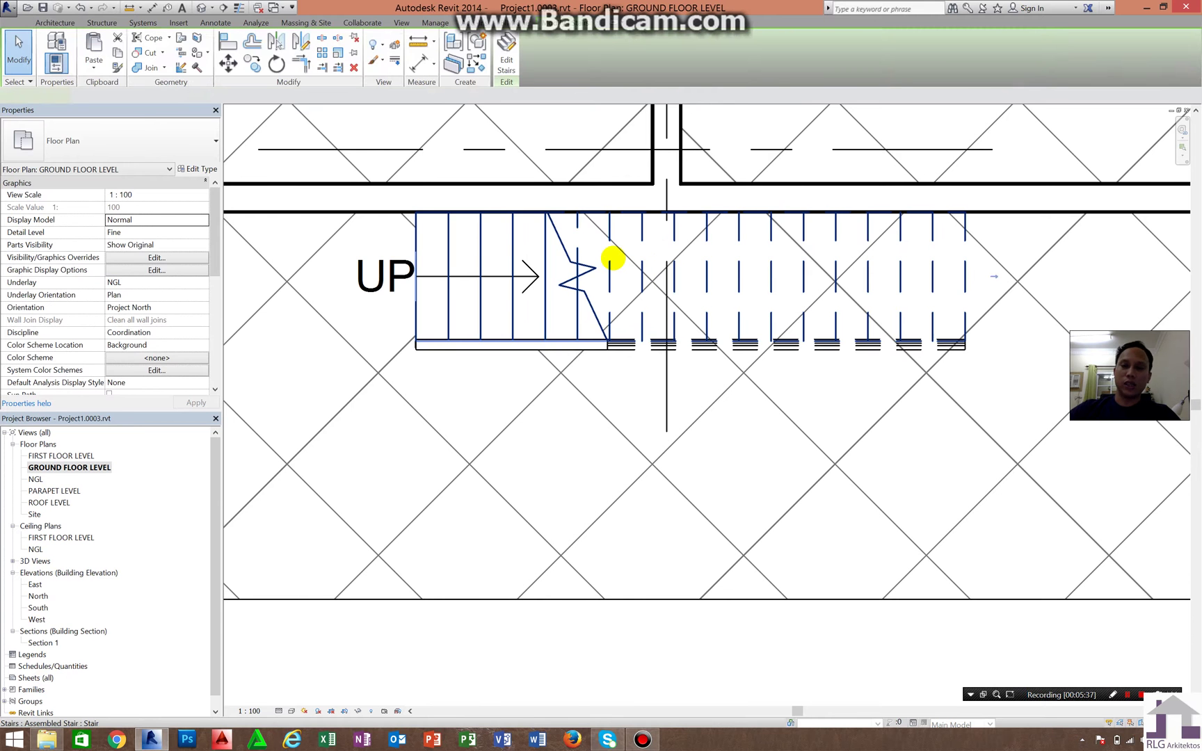
{"action": "key", "text": "Delete"}
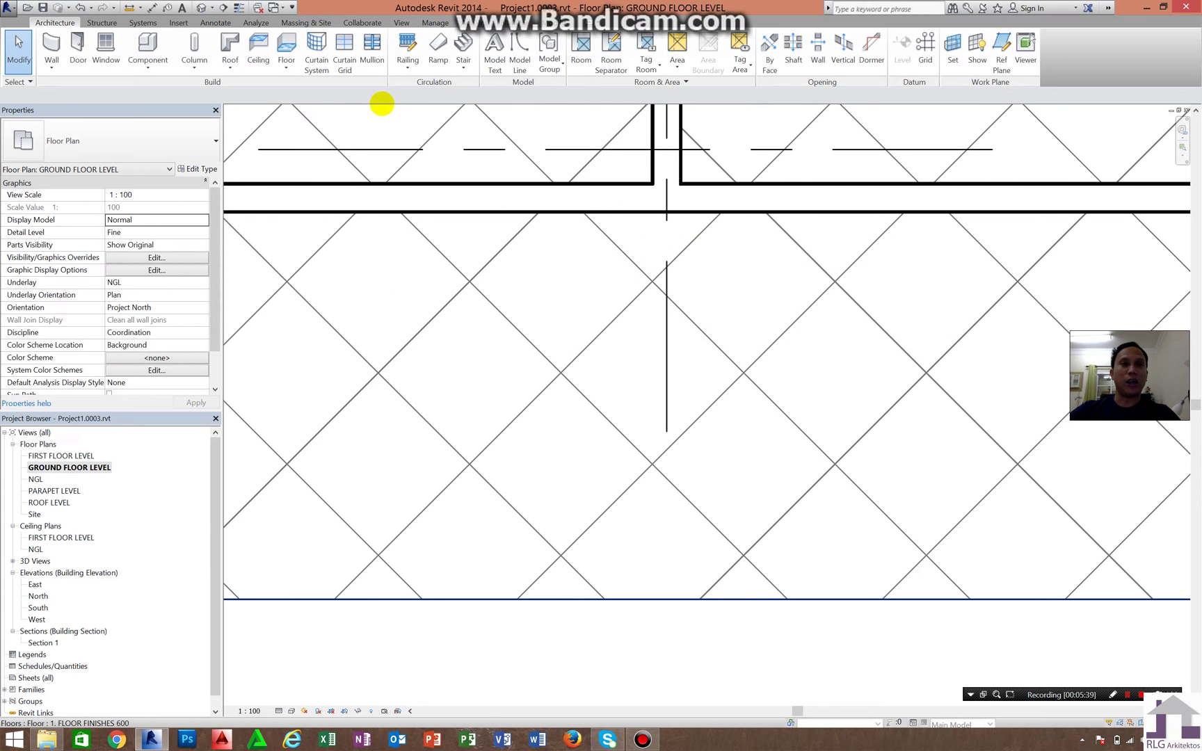
{"action": "left_click", "coordinate": [463, 63]}
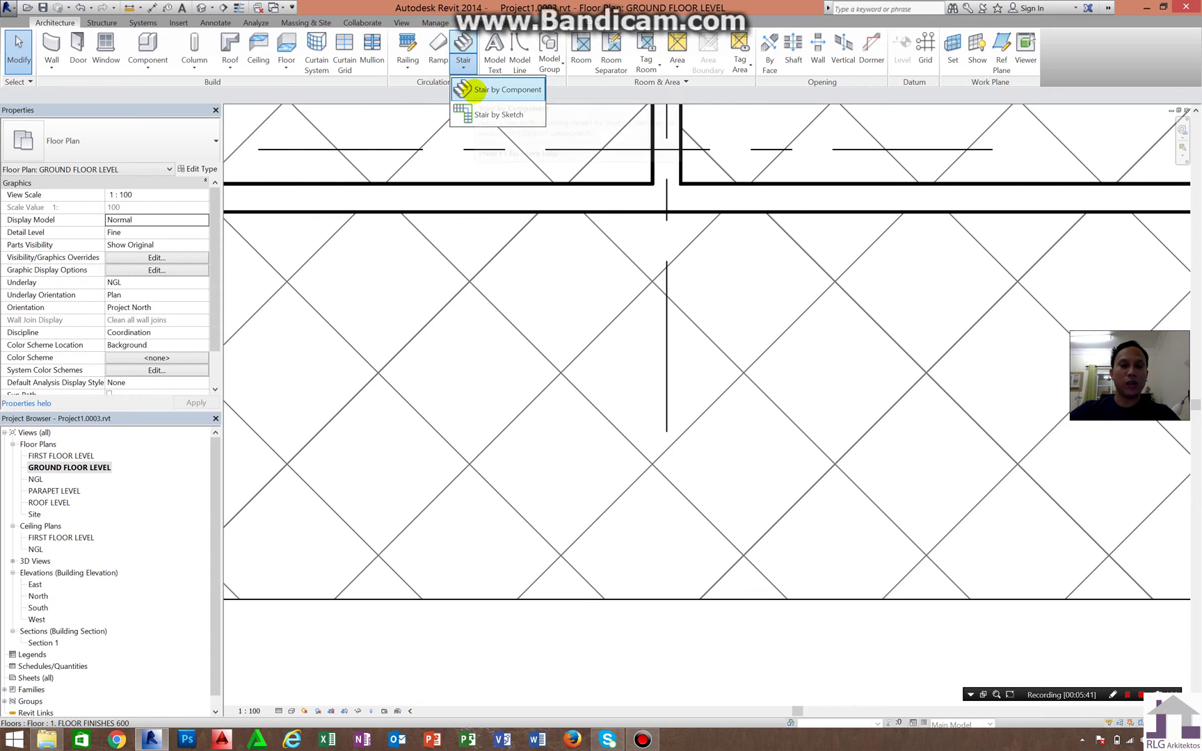
{"action": "left_click", "coordinate": [461, 89]}
{"action": "left_click", "coordinate": [462, 90]}
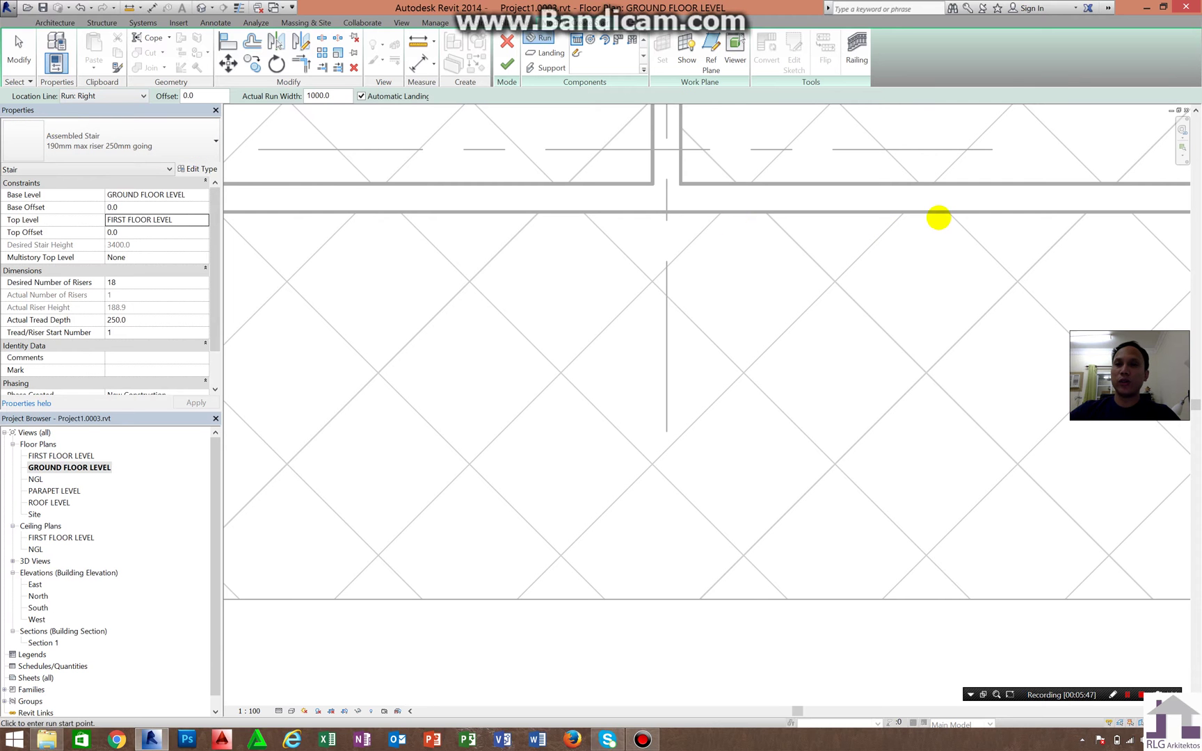
Step: Sketch a 7-riser first run and a second run past the landing gap, totalling 18 risers, then finish
{"action": "left_click", "coordinate": [939, 216]}
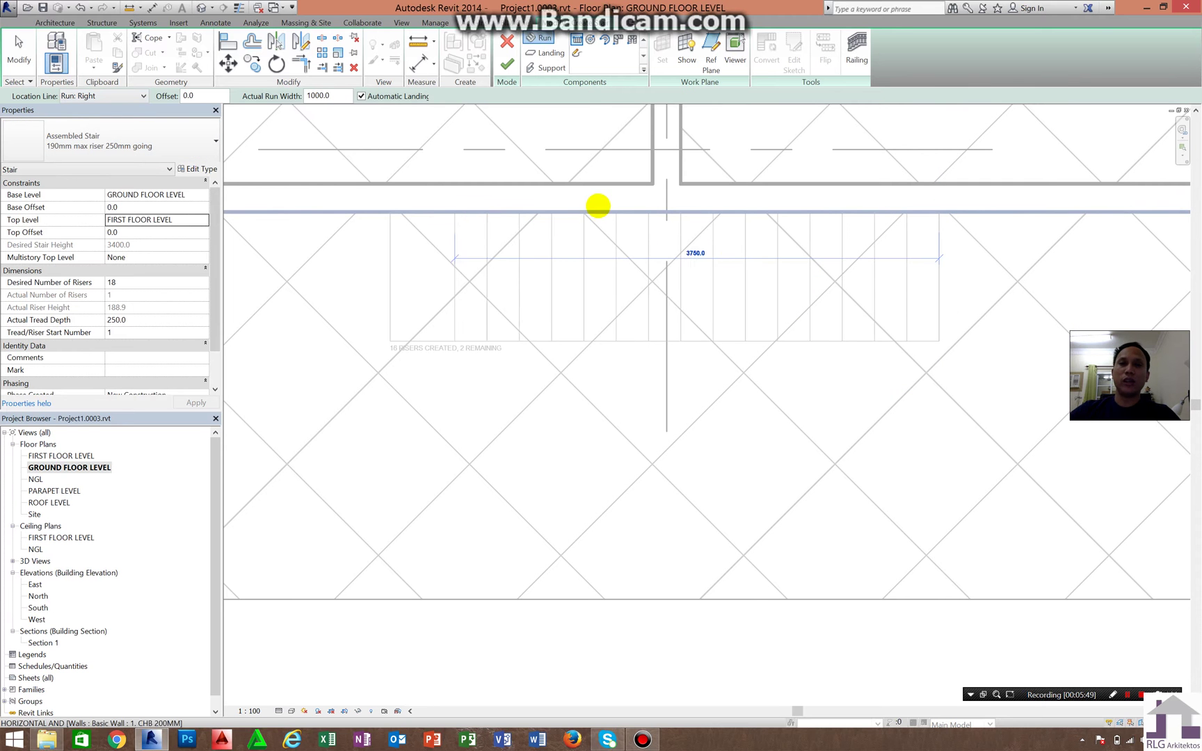
{"action": "left_click", "coordinate": [418, 211]}
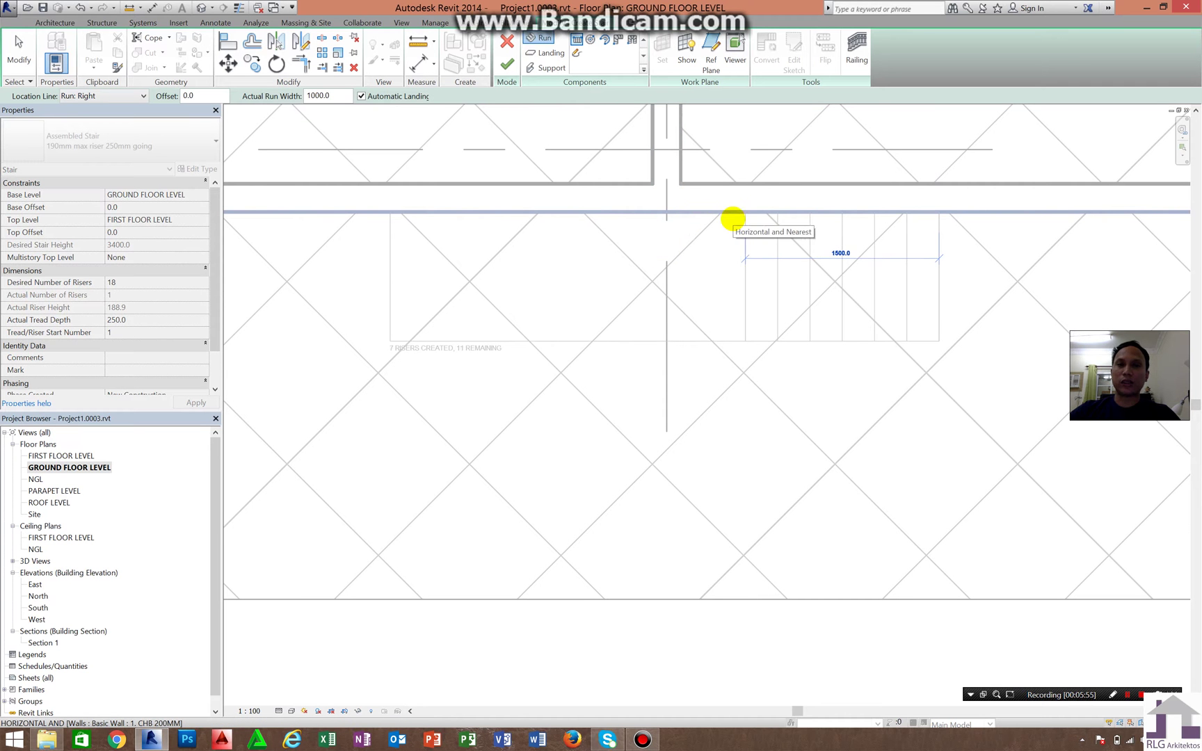
{"action": "left_click", "coordinate": [741, 216]}
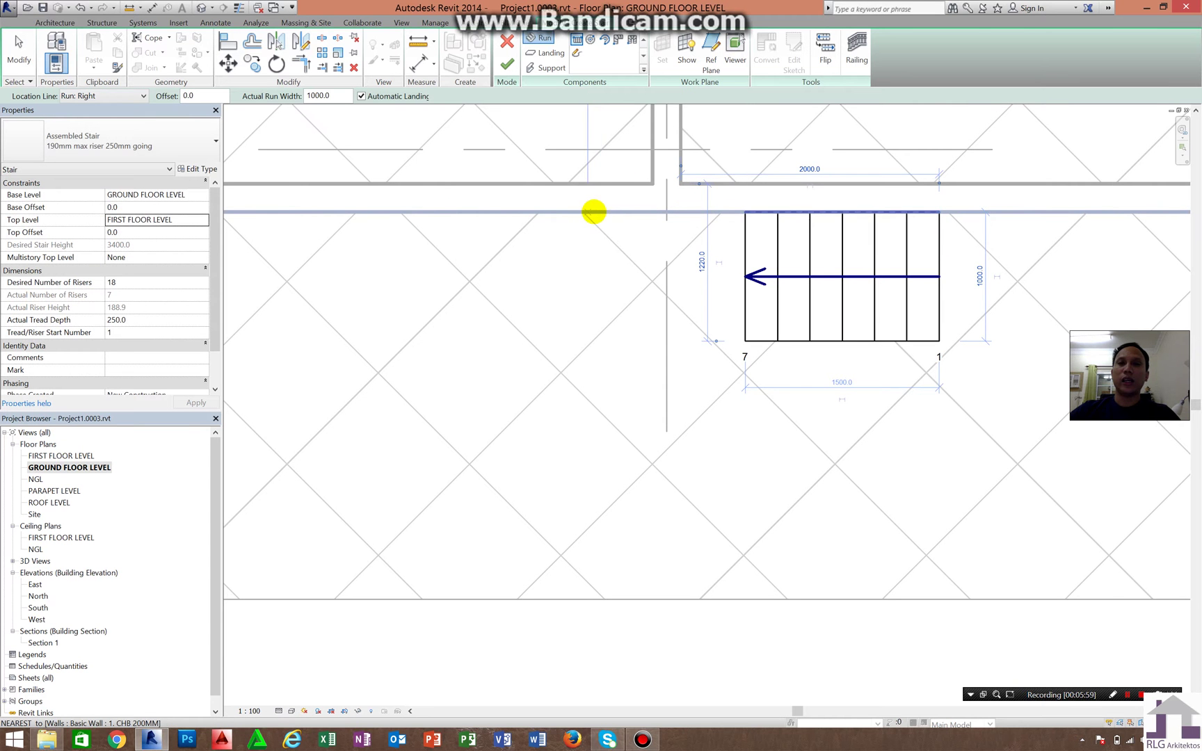
{"action": "scroll", "coordinate": [608, 221], "scroll_direction": "down", "scroll_amount": 2}
{"action": "scroll", "coordinate": [601, 217], "scroll_direction": "down", "scroll_amount": 1}
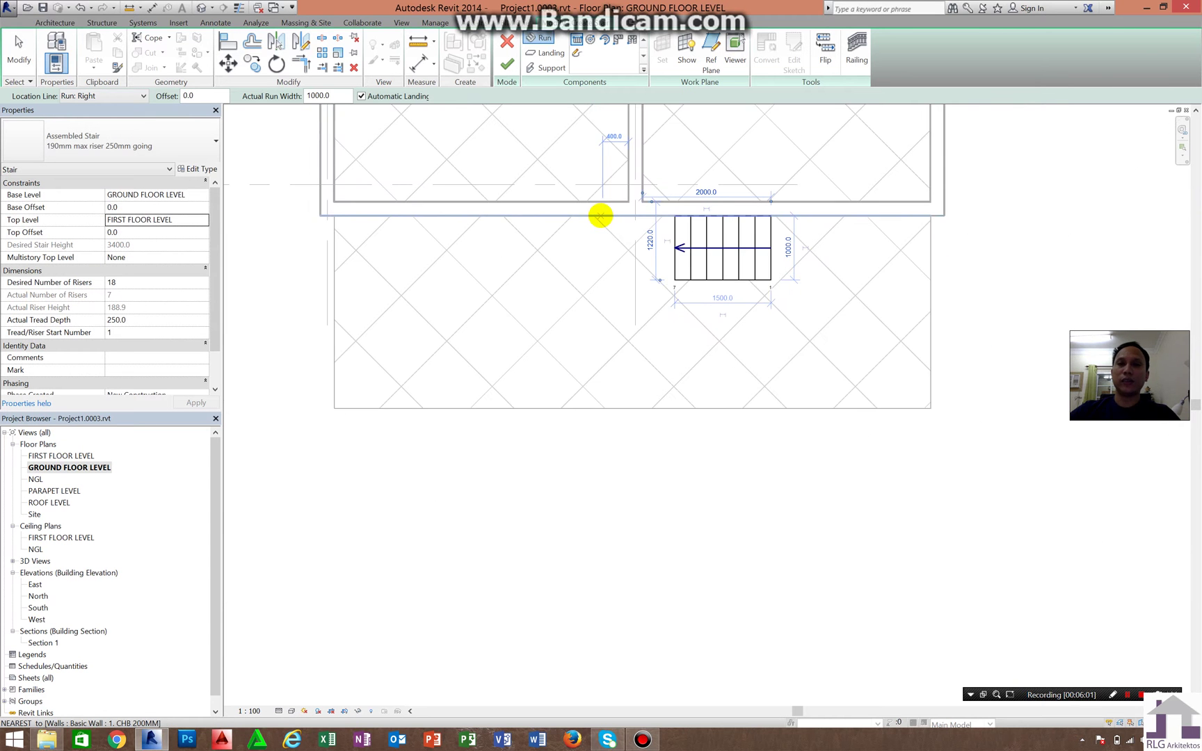
{"action": "left_click", "coordinate": [599, 216]}
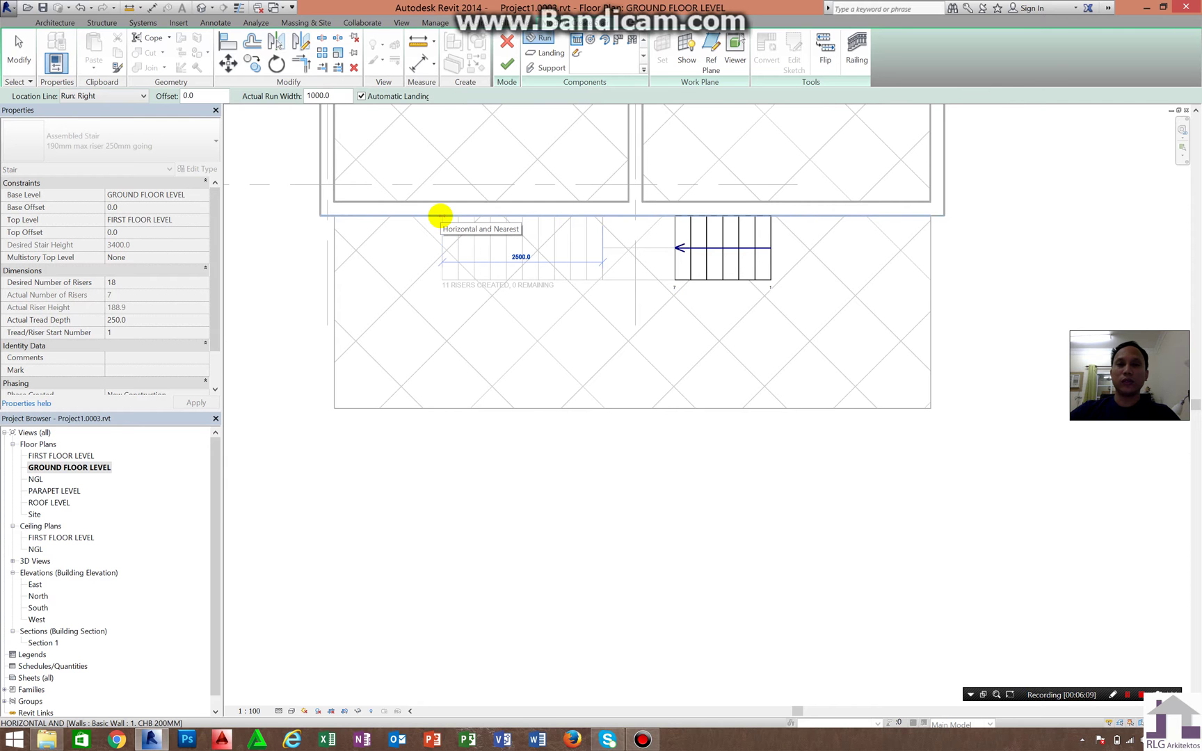
{"action": "scroll", "coordinate": [438, 214], "scroll_direction": "up", "scroll_amount": 2}
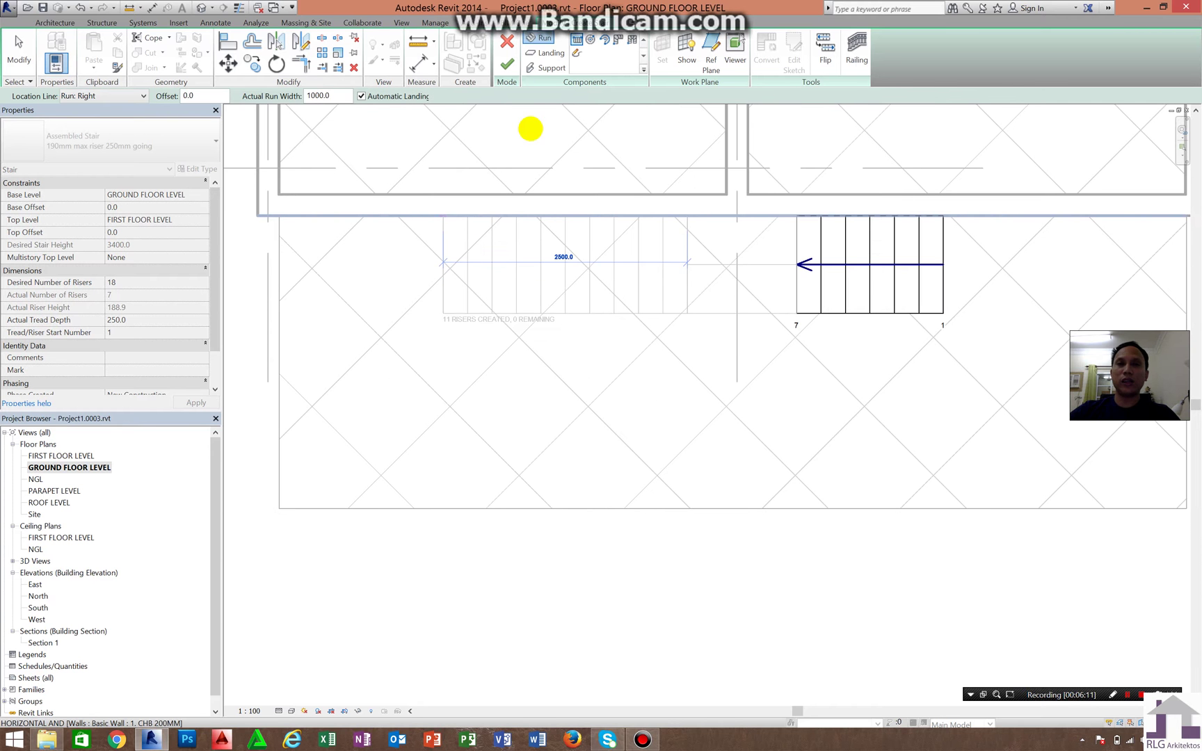
{"action": "left_click", "coordinate": [529, 129]}
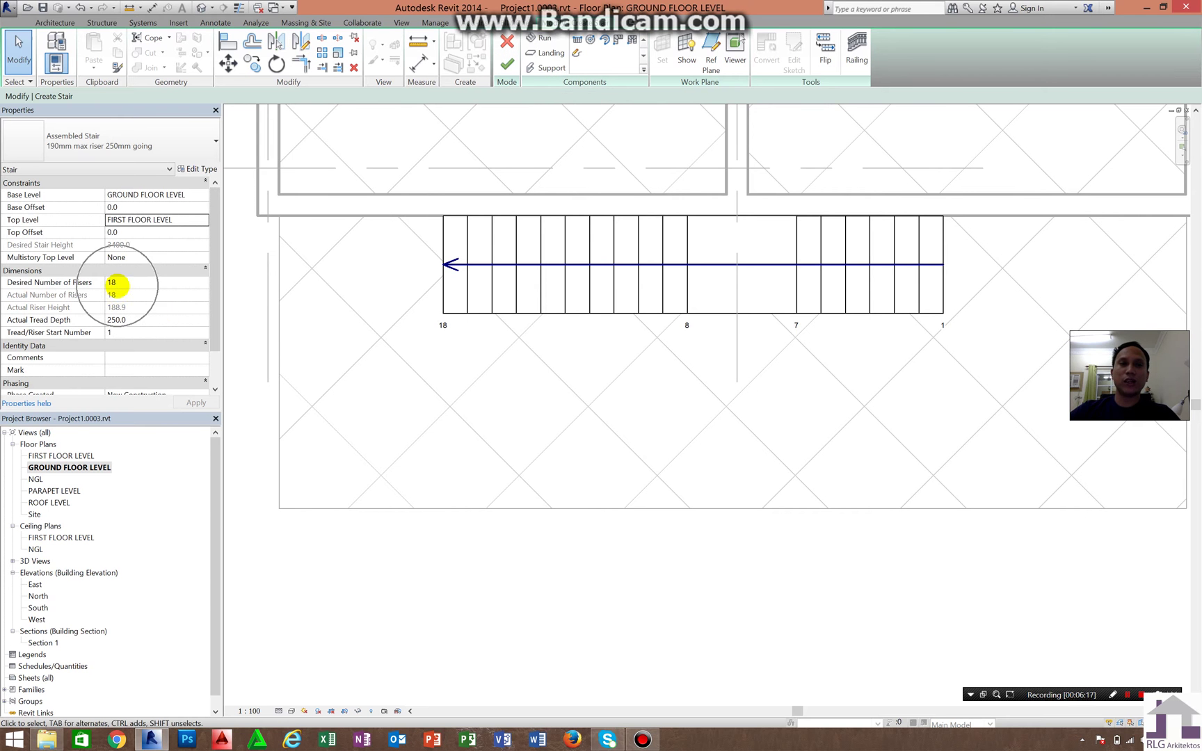
{"action": "left_click", "coordinate": [116, 286]}
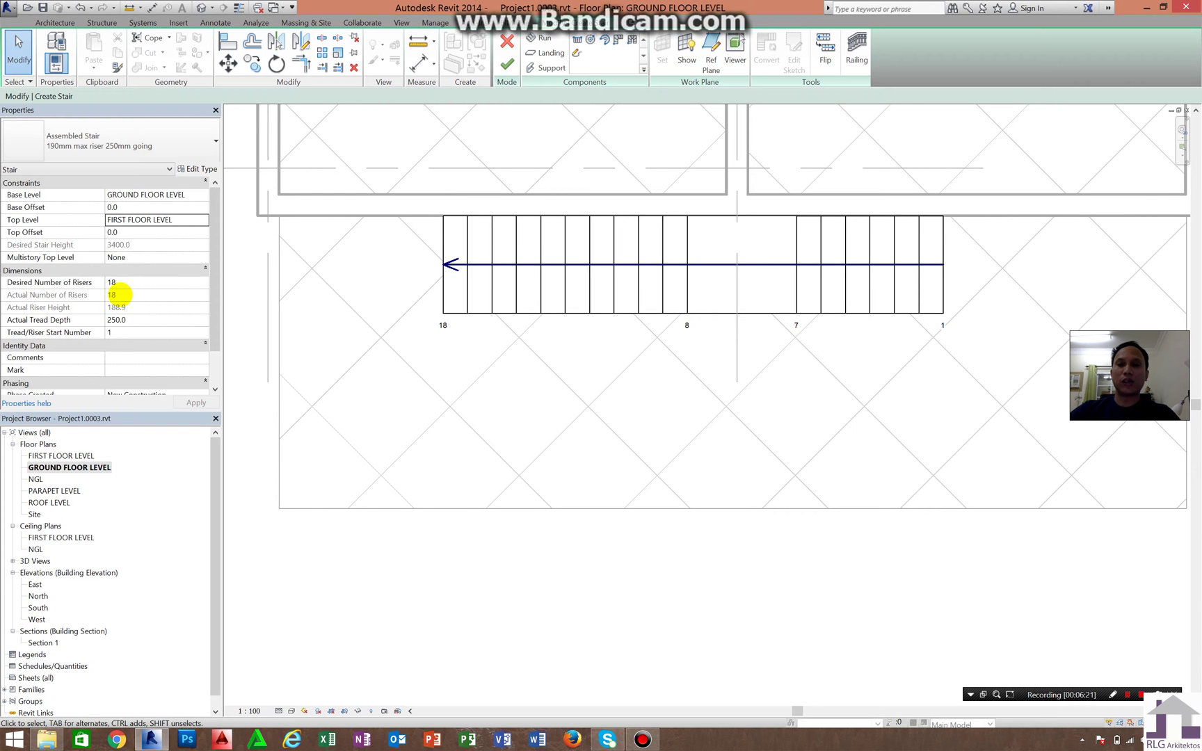
{"action": "left_click", "coordinate": [119, 294]}
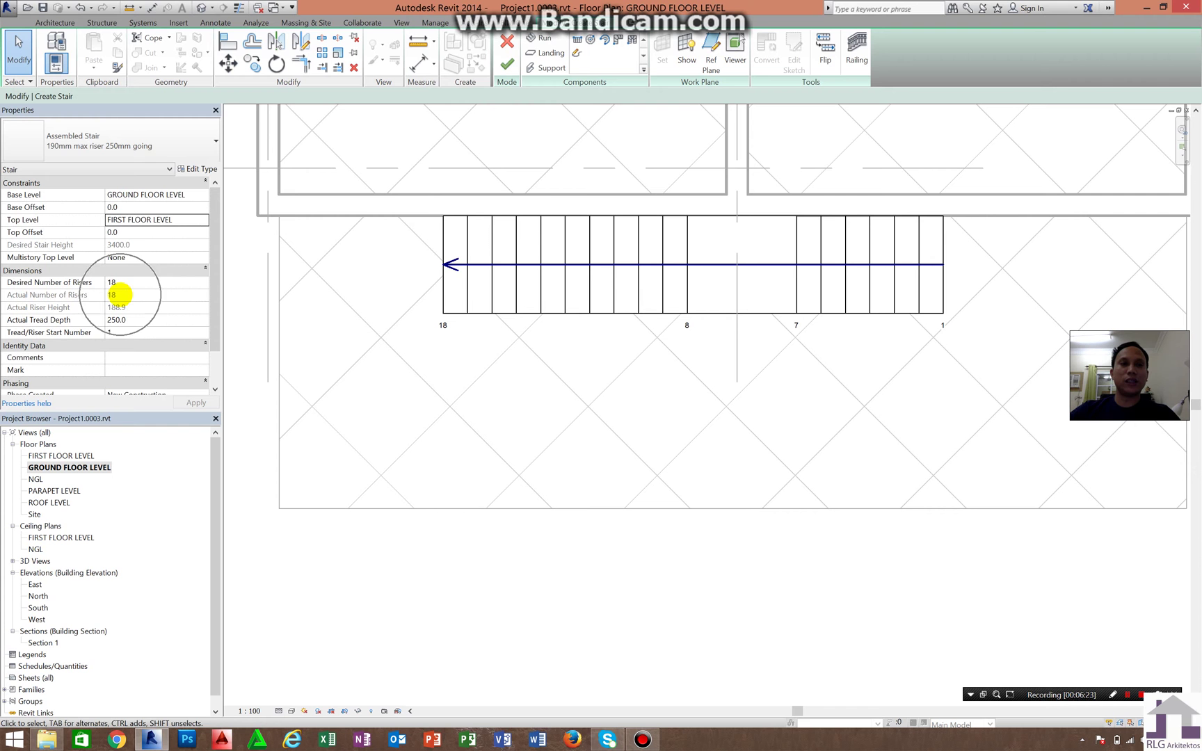
{"action": "left_click", "coordinate": [507, 64]}
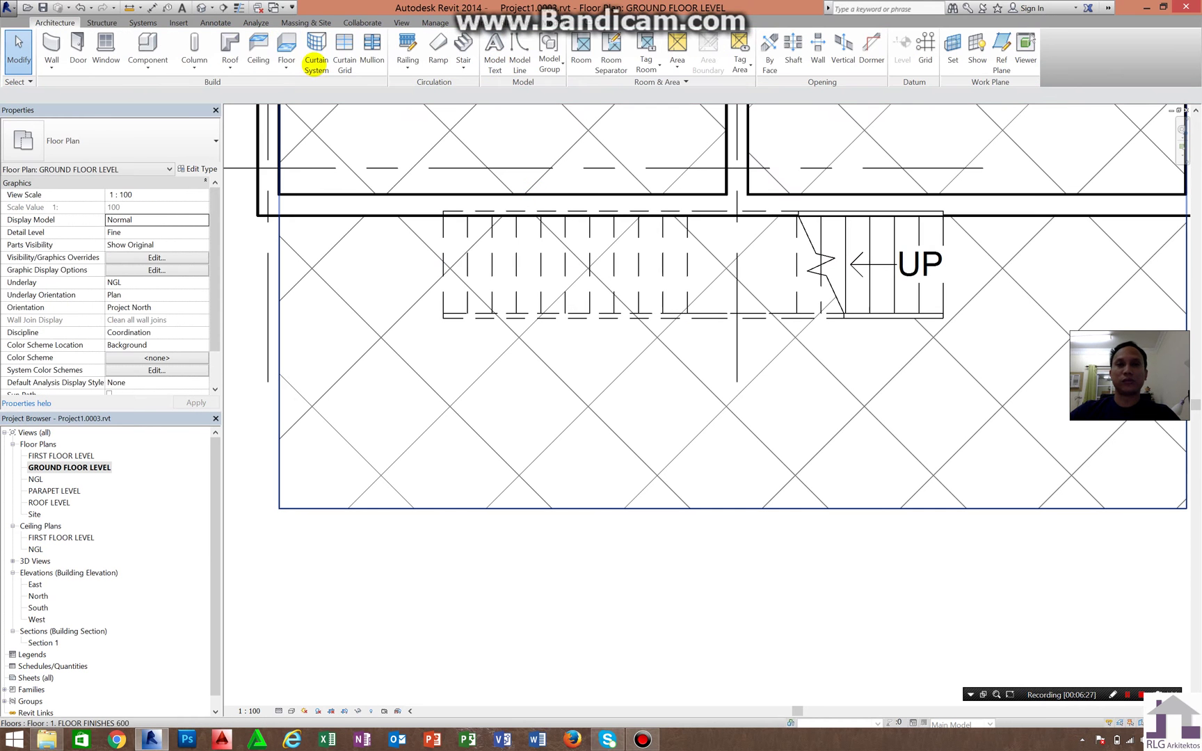
Step: In the 3D view, delete the upper baluster railing and orbit to look down on the treads
{"action": "left_click", "coordinate": [201, 8]}
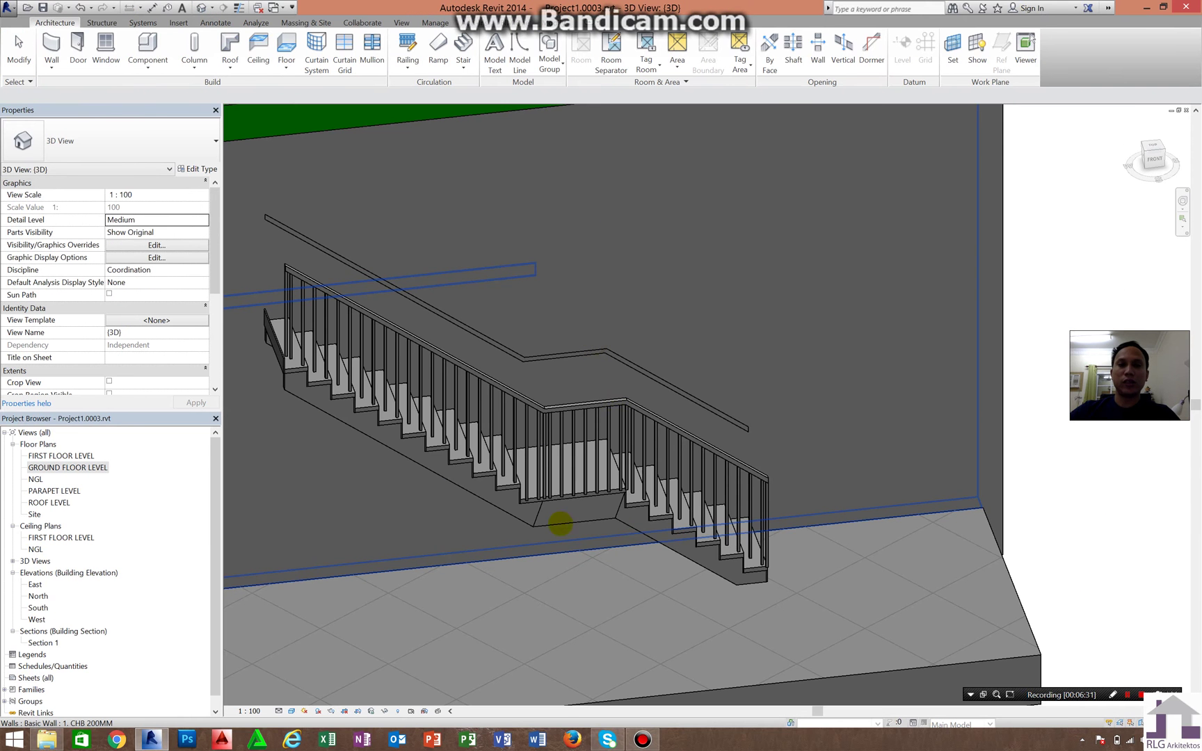
{"action": "scroll", "coordinate": [595, 461], "scroll_direction": "up", "scroll_amount": 2}
{"action": "scroll", "coordinate": [536, 451], "scroll_direction": "up", "scroll_amount": 2}
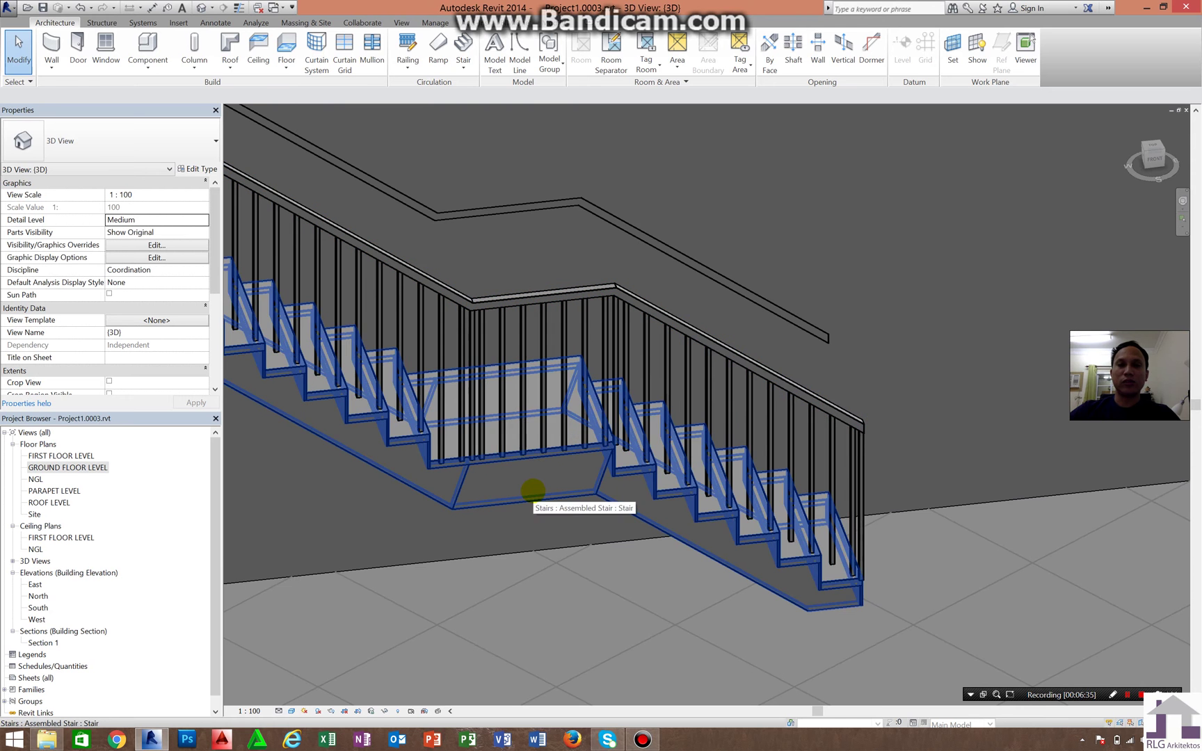
{"action": "left_click", "coordinate": [508, 350]}
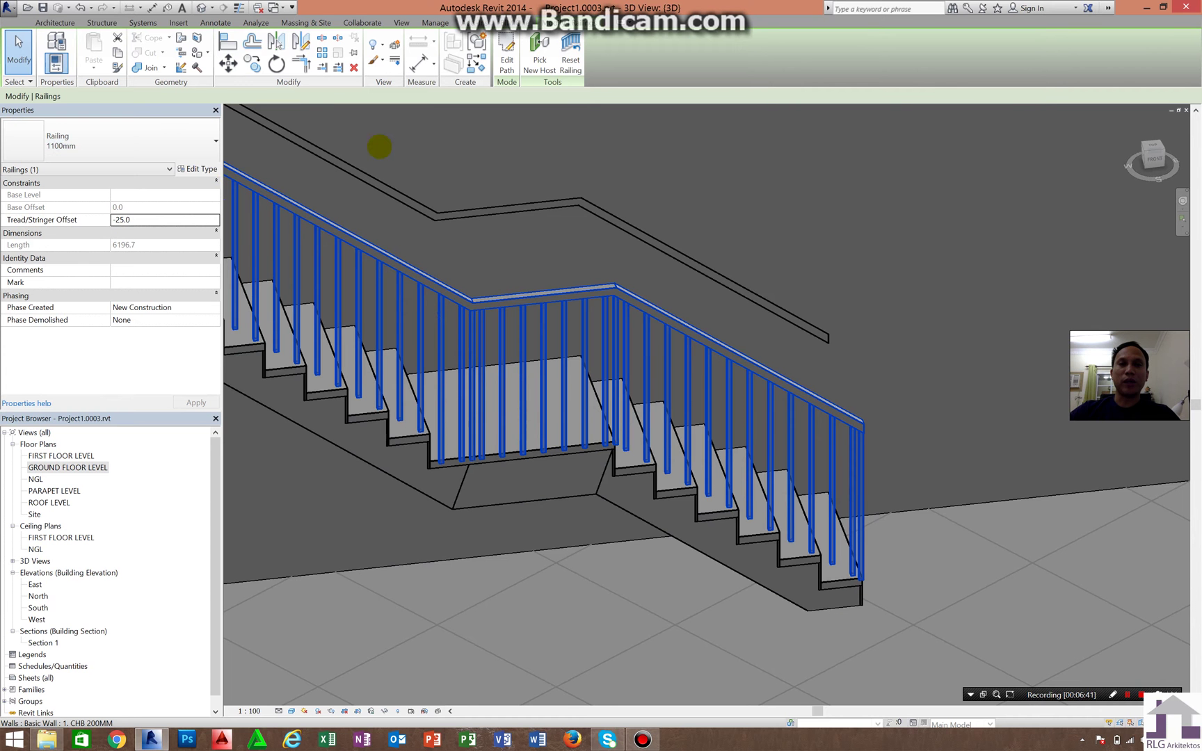
{"action": "key", "text": "ctrl+z"}
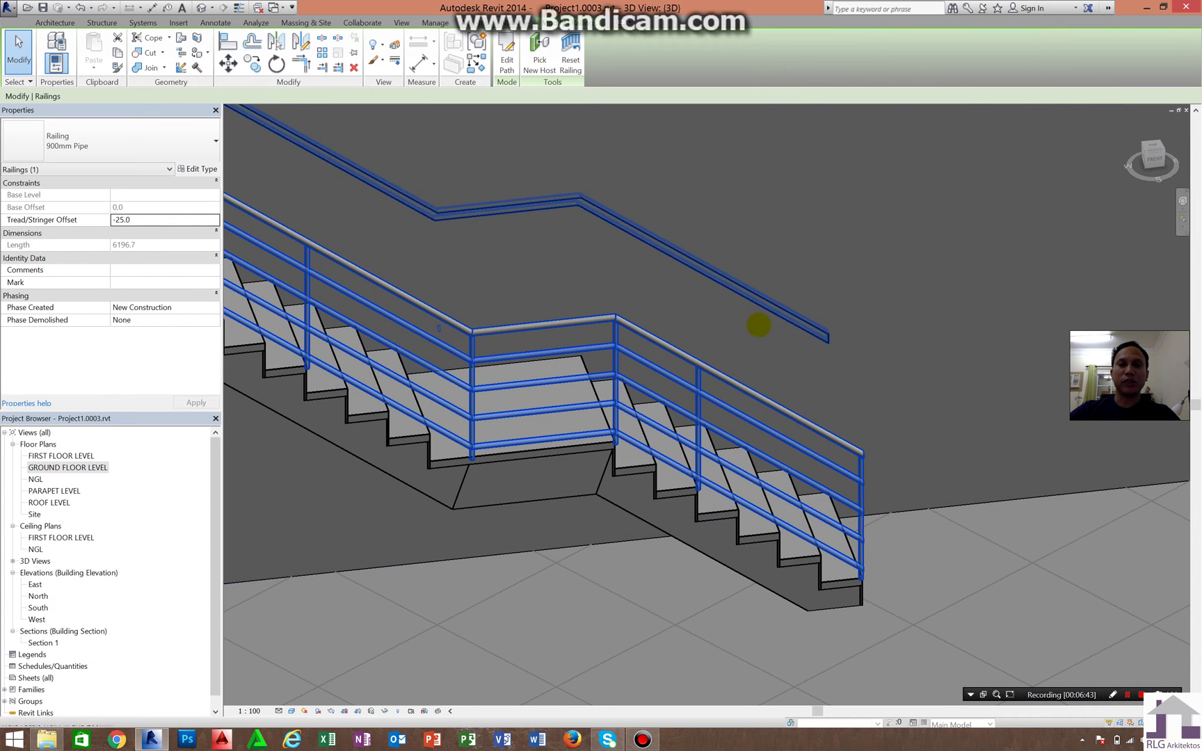
{"action": "left_click", "coordinate": [727, 284]}
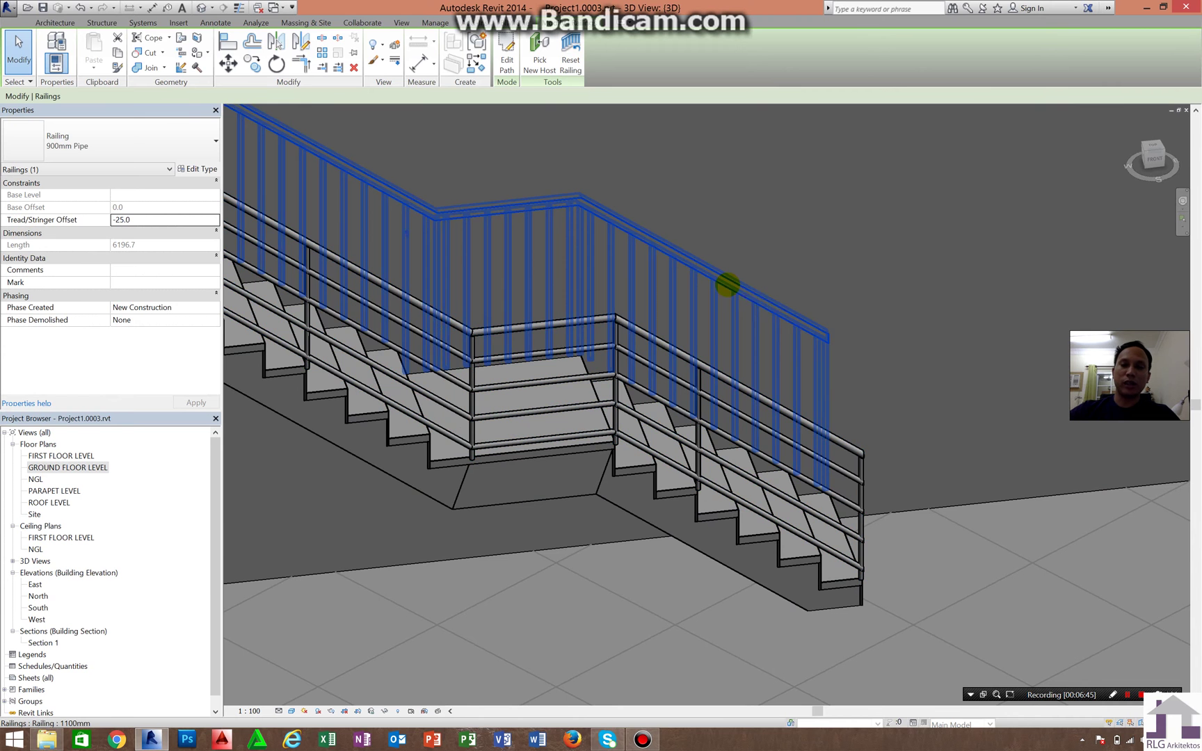
{"action": "key", "text": "Delete"}
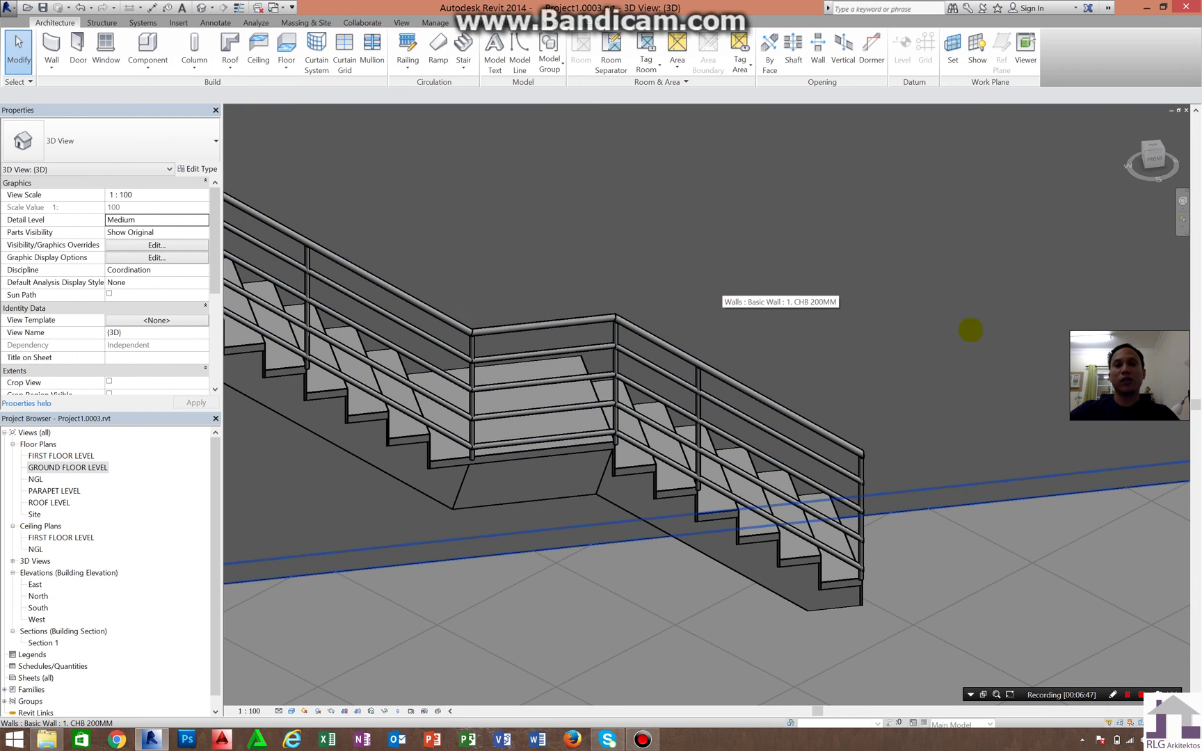
{"action": "scroll", "coordinate": [971, 329], "scroll_direction": "down", "scroll_amount": 2}
{"action": "scroll", "coordinate": [797, 369], "scroll_direction": "down", "scroll_amount": 2}
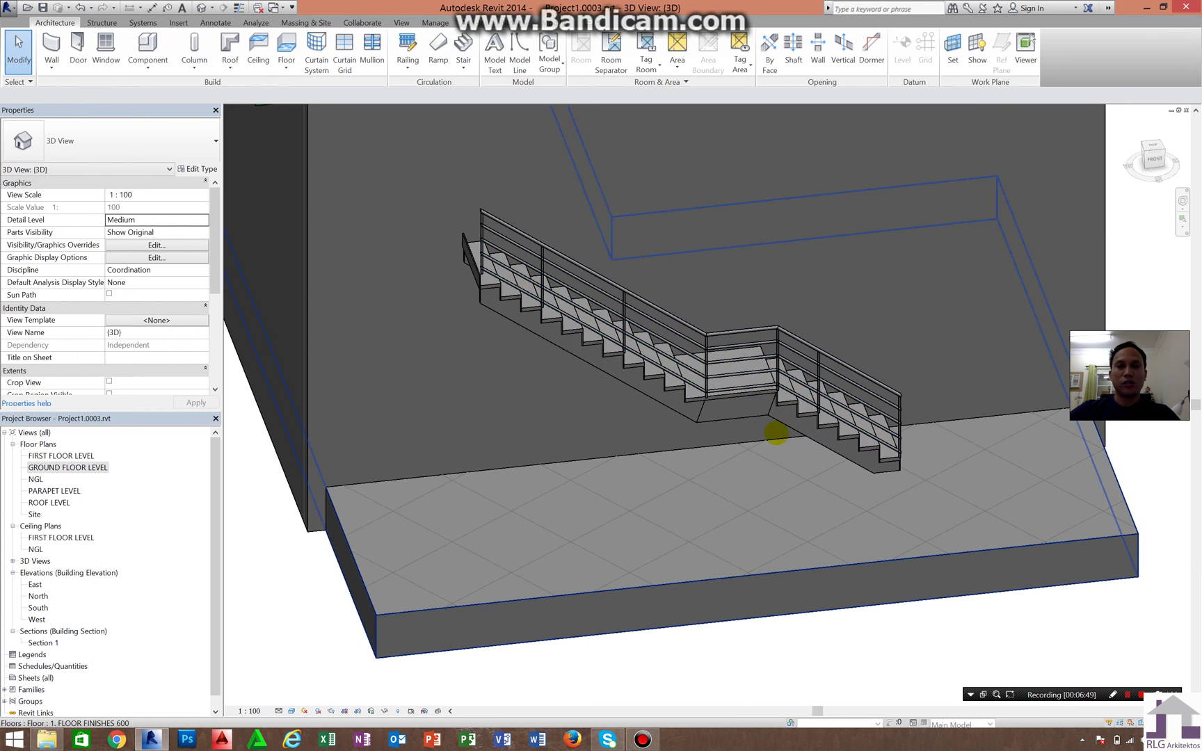
{"action": "mouse_move", "coordinate": [710, 476]}
{"action": "middle_mouse_down", "text": "shift"}
{"action": "mouse_move", "coordinate": [713, 445]}
{"action": "mouse_move", "coordinate": [646, 461]}
{"action": "middle_mouse_up", "text": "shift"}
{"action": "scroll", "coordinate": [797, 382], "scroll_direction": "down", "scroll_amount": 3}
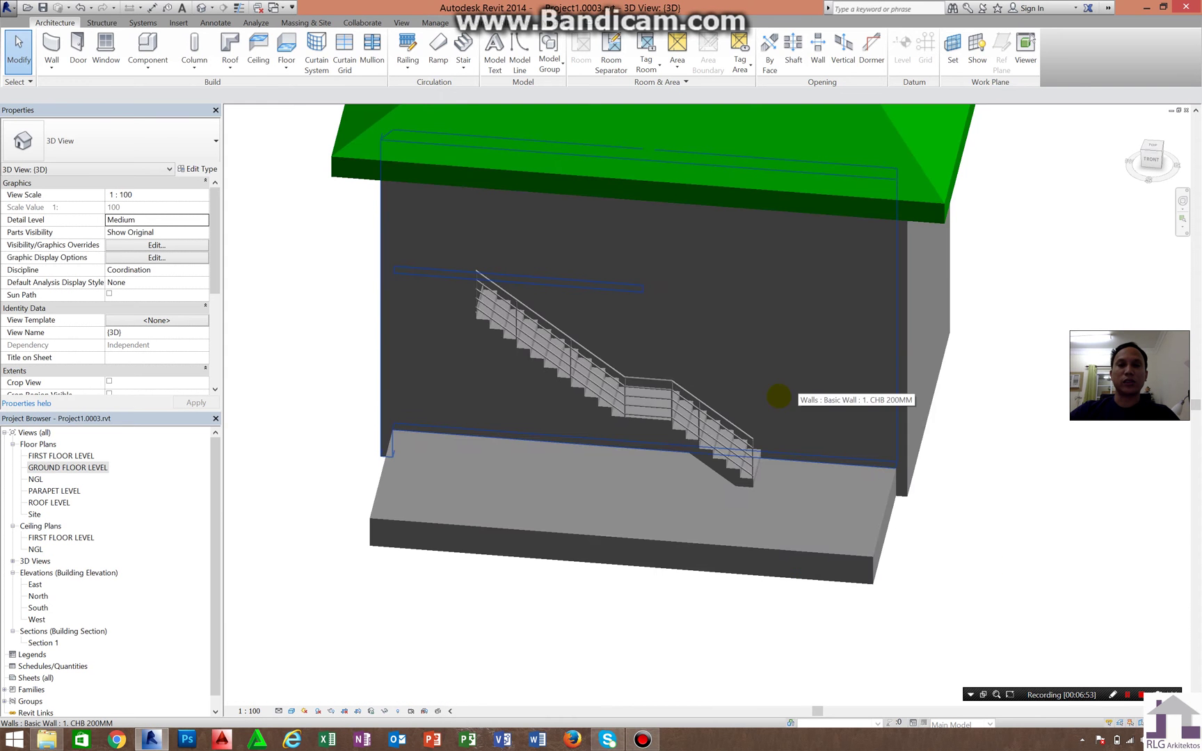
{"action": "scroll", "coordinate": [793, 386], "scroll_direction": "up", "scroll_amount": 3}
{"action": "scroll", "coordinate": [788, 391], "scroll_direction": "up", "scroll_amount": 2}
{"action": "middle_click_drag", "start_coordinate": [788, 392], "coordinate": [437, 304], "text": "shift"}
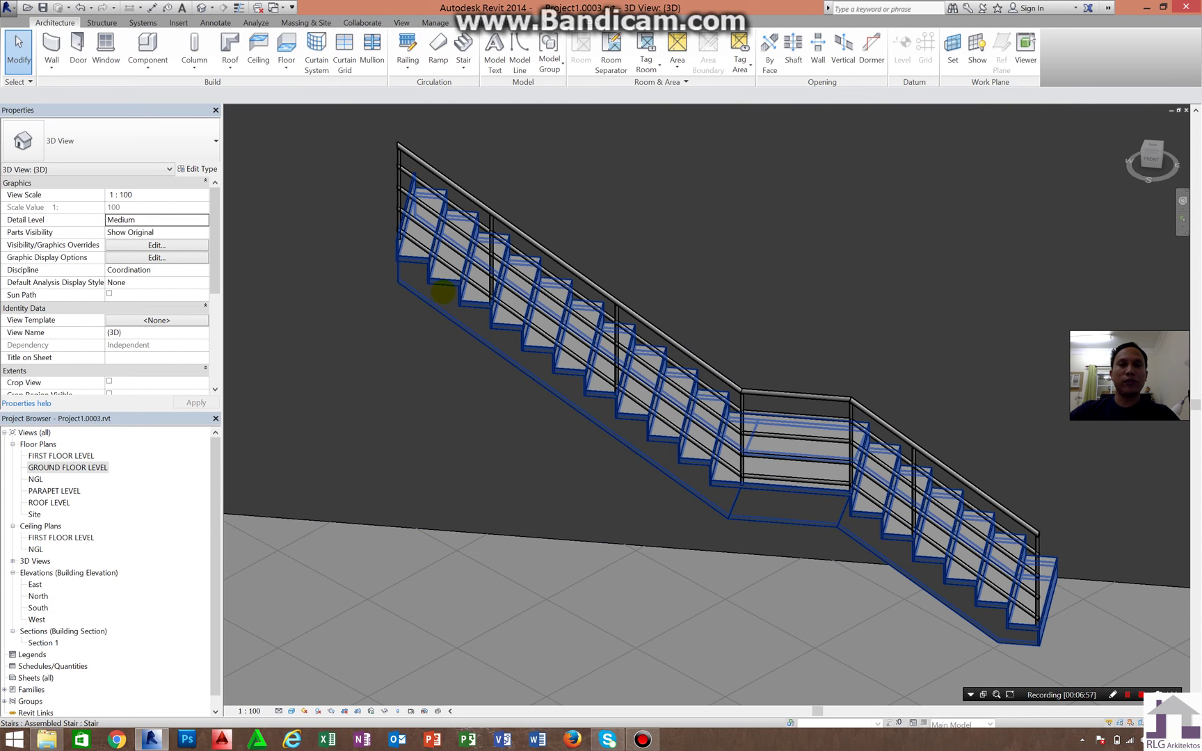
{"action": "left_click", "coordinate": [438, 294]}
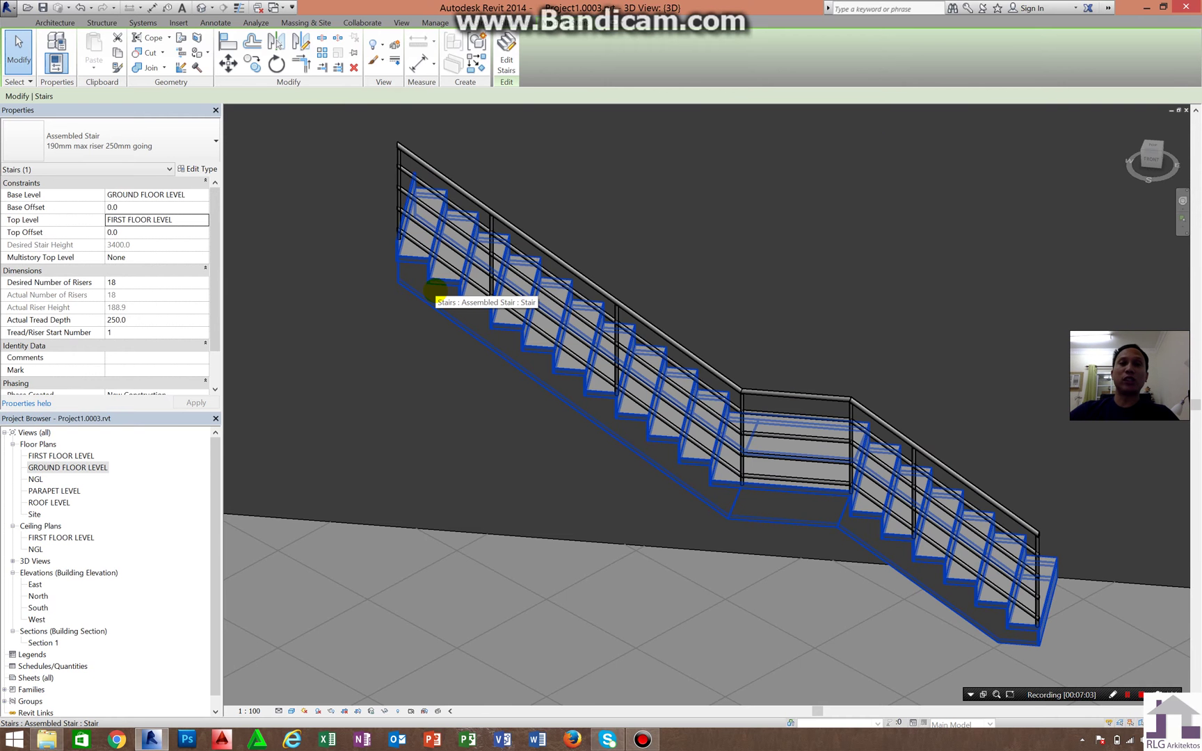
{"action": "scroll", "coordinate": [510, 260], "scroll_direction": "up", "scroll_amount": 2}
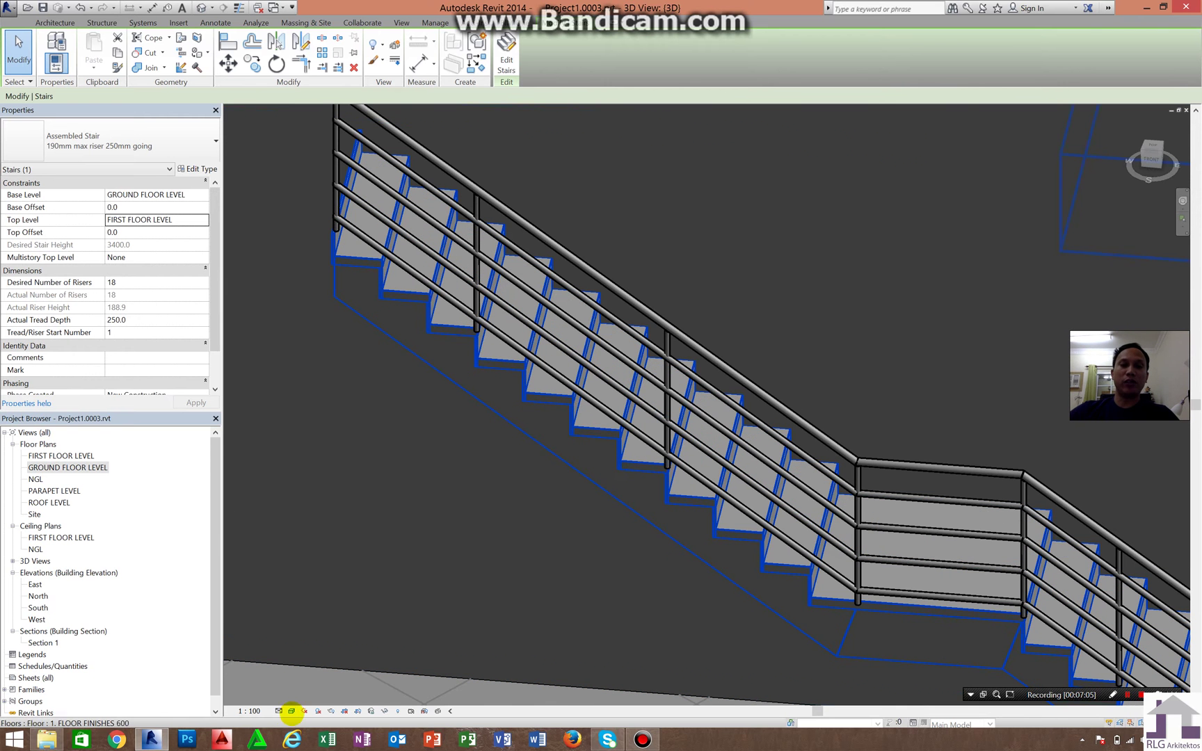
{"action": "left_click", "coordinate": [291, 711]}
{"action": "left_click", "coordinate": [320, 644]}
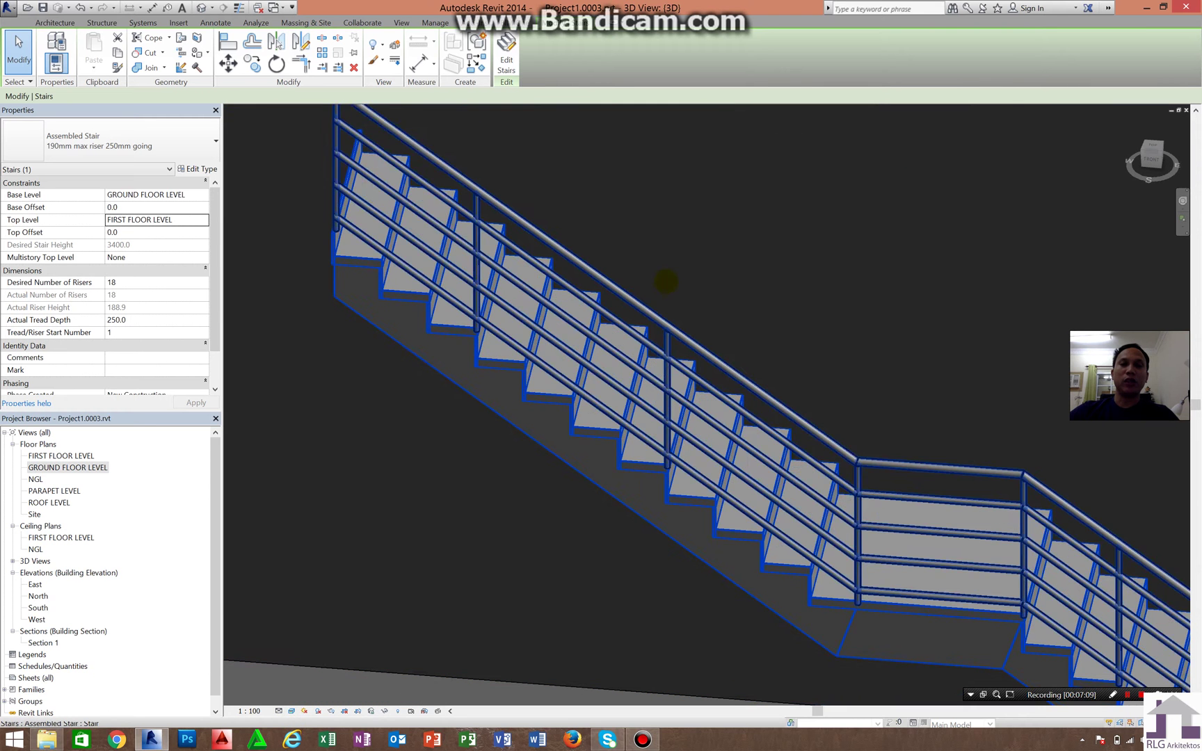
{"action": "scroll", "coordinate": [689, 387], "scroll_direction": "down", "scroll_amount": 3}
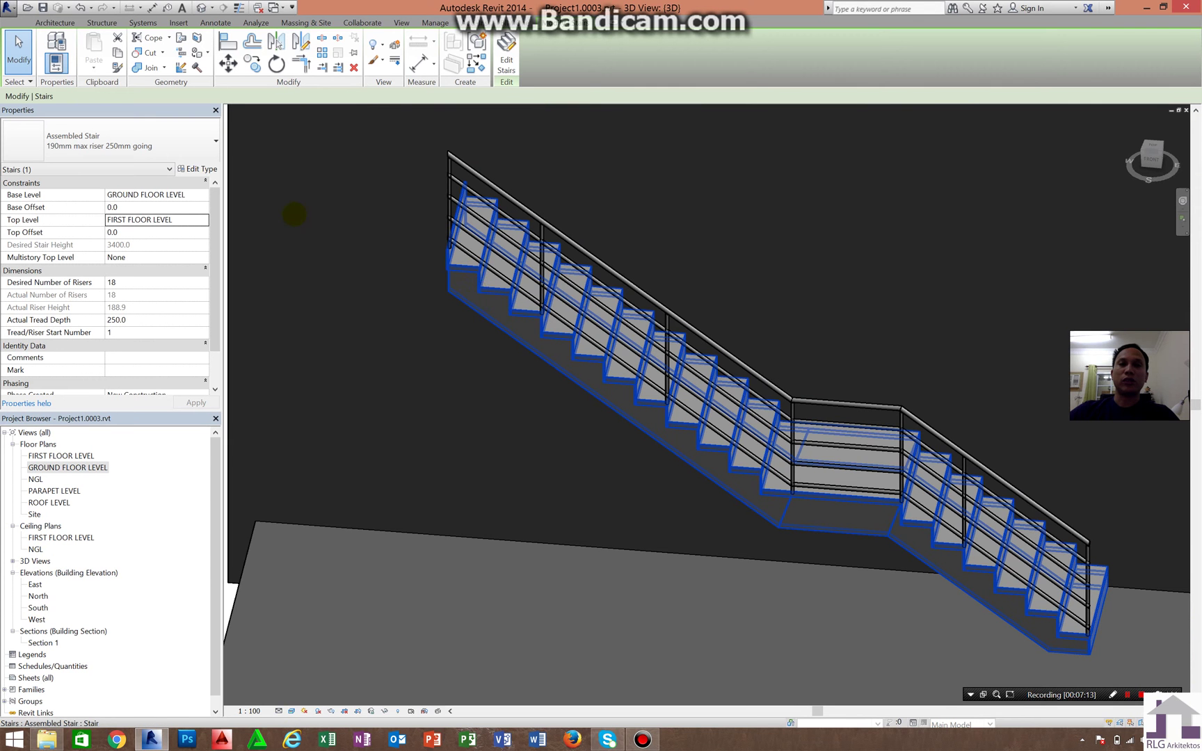
{"action": "scroll", "coordinate": [555, 246], "scroll_direction": "down", "scroll_amount": 2}
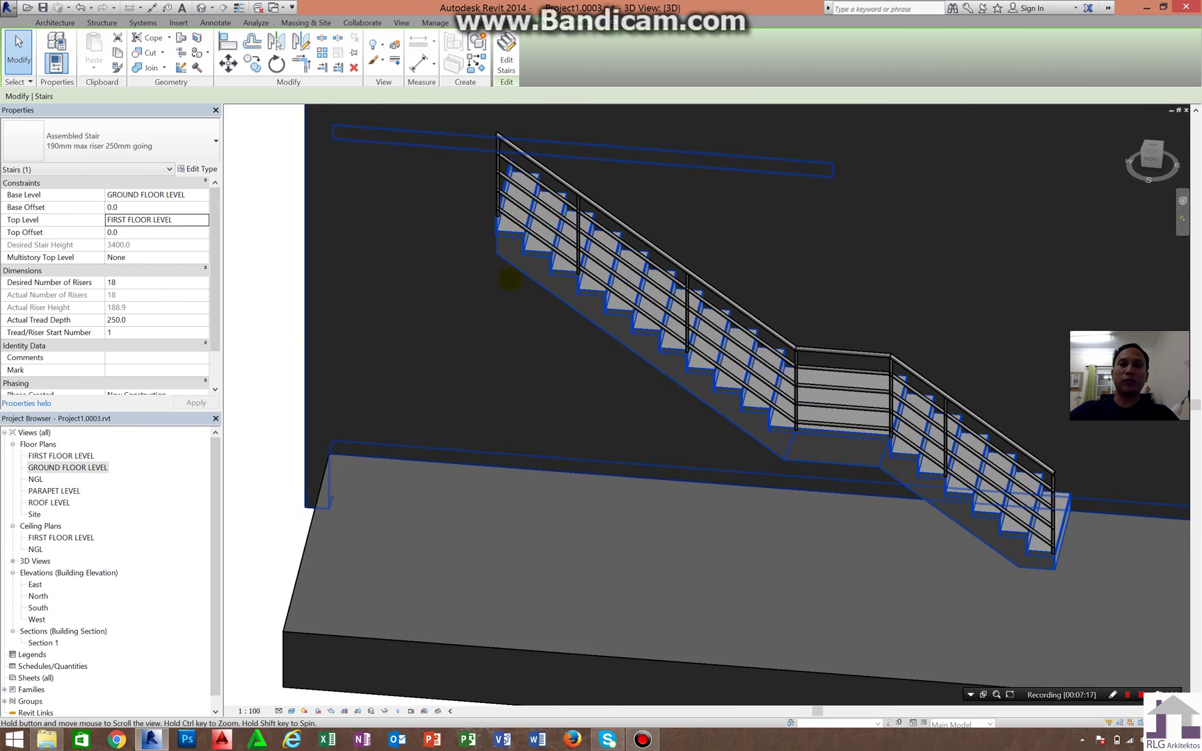
{"action": "middle_click_drag", "start_coordinate": [467, 227], "coordinate": [563, 298]}
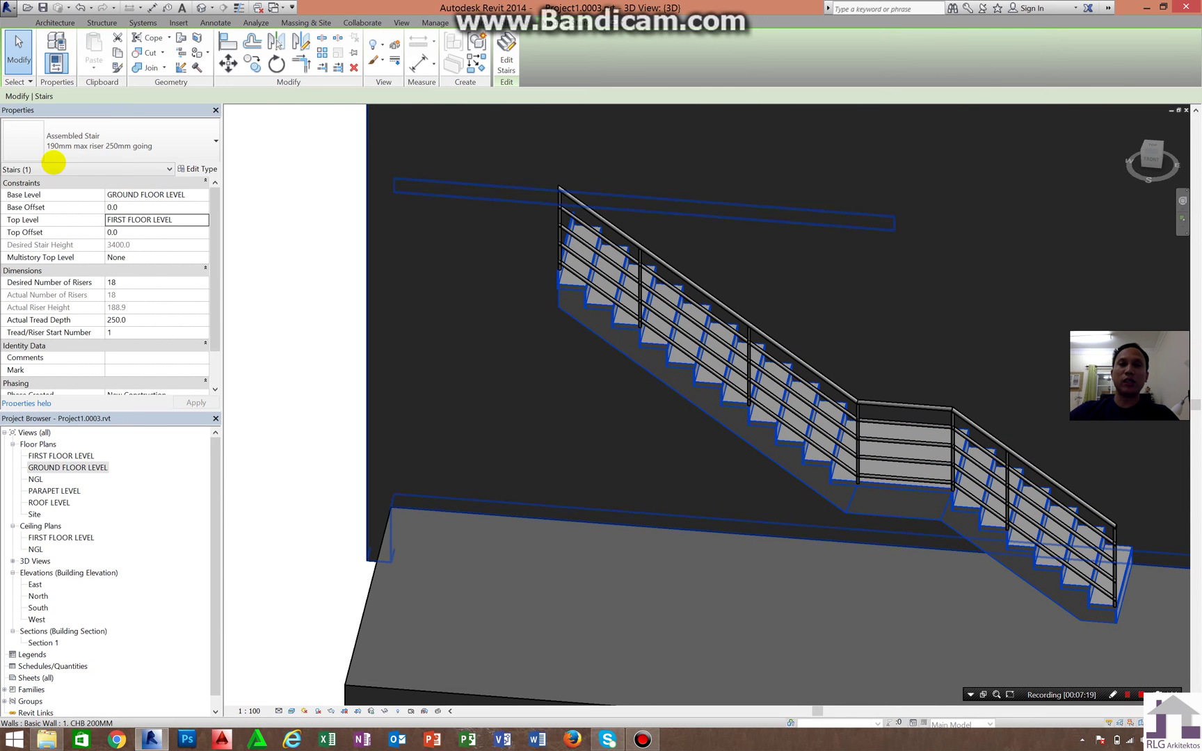
{"action": "left_click", "coordinate": [269, 193]}
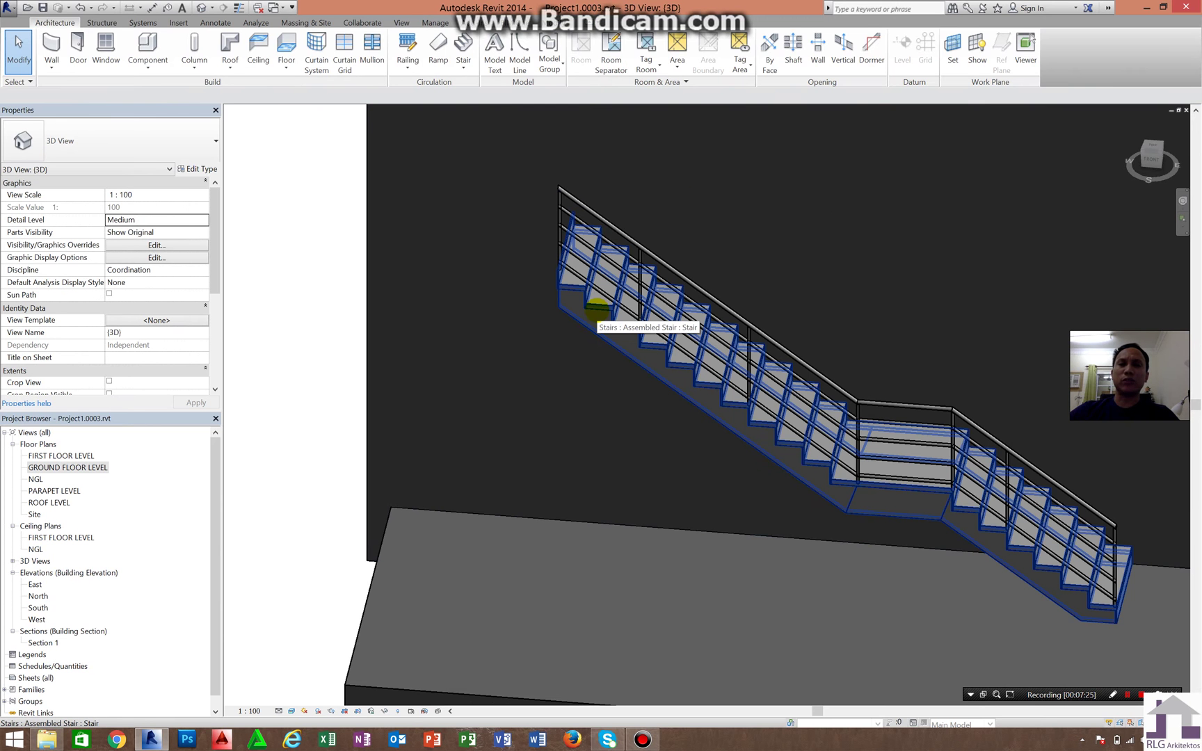
{"action": "left_click", "coordinate": [598, 304]}
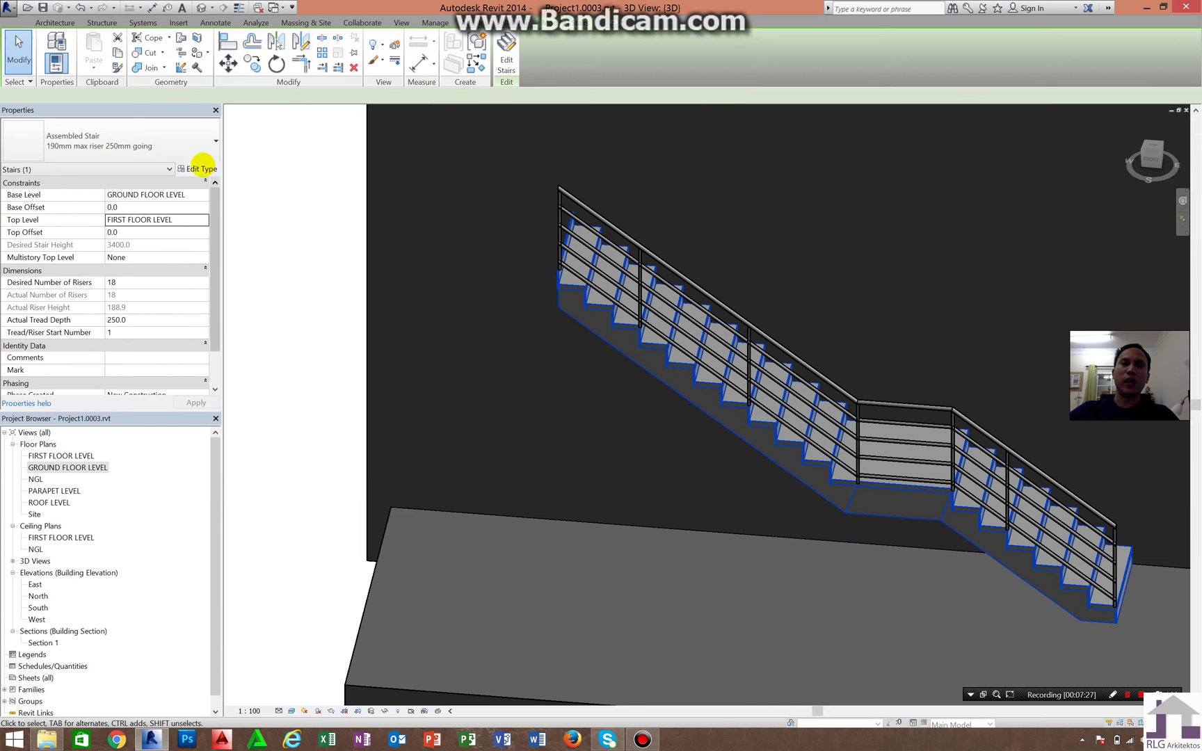
{"action": "left_click", "coordinate": [197, 169]}
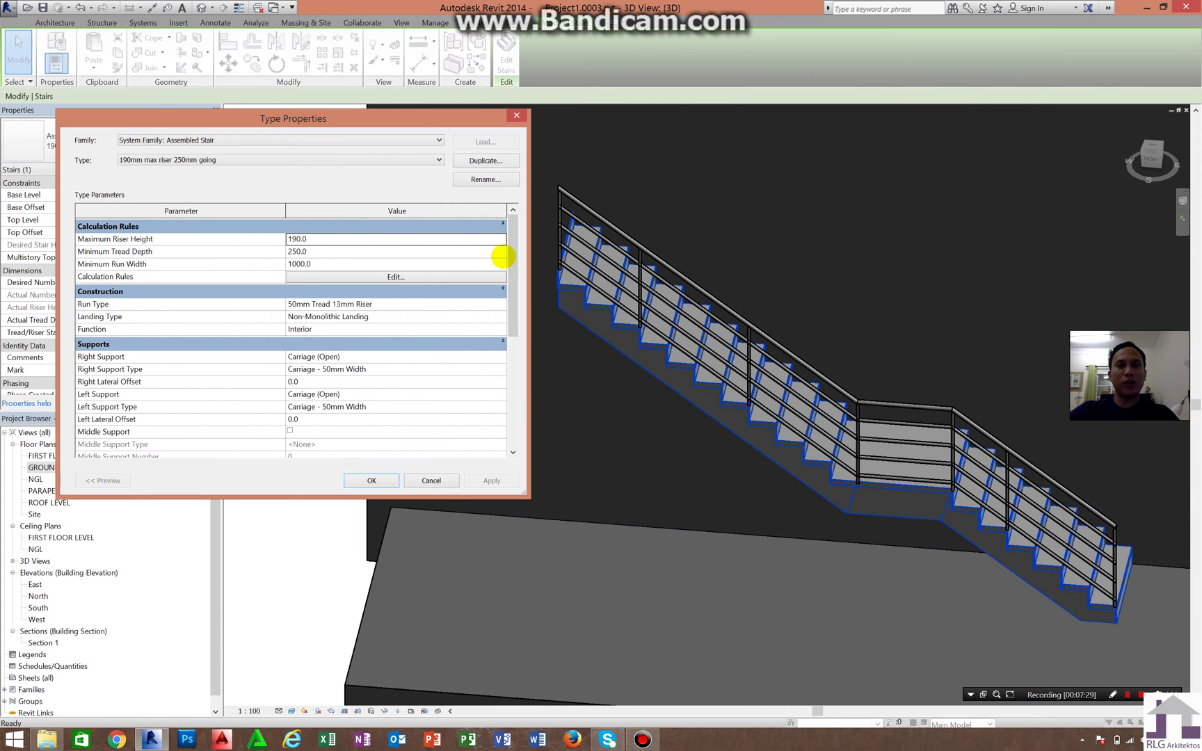
{"action": "left_click_drag", "start_coordinate": [507, 242], "coordinate": [512, 324]}
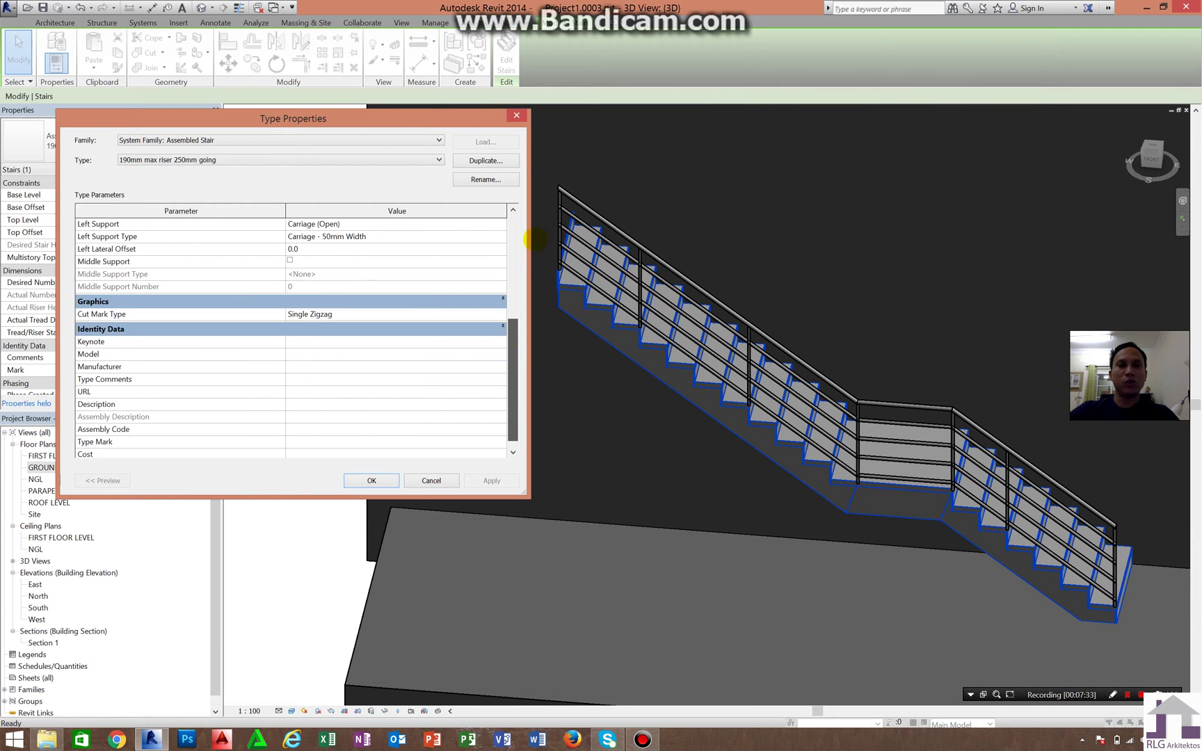
{"action": "left_click_drag", "start_coordinate": [512, 324], "coordinate": [514, 223]}
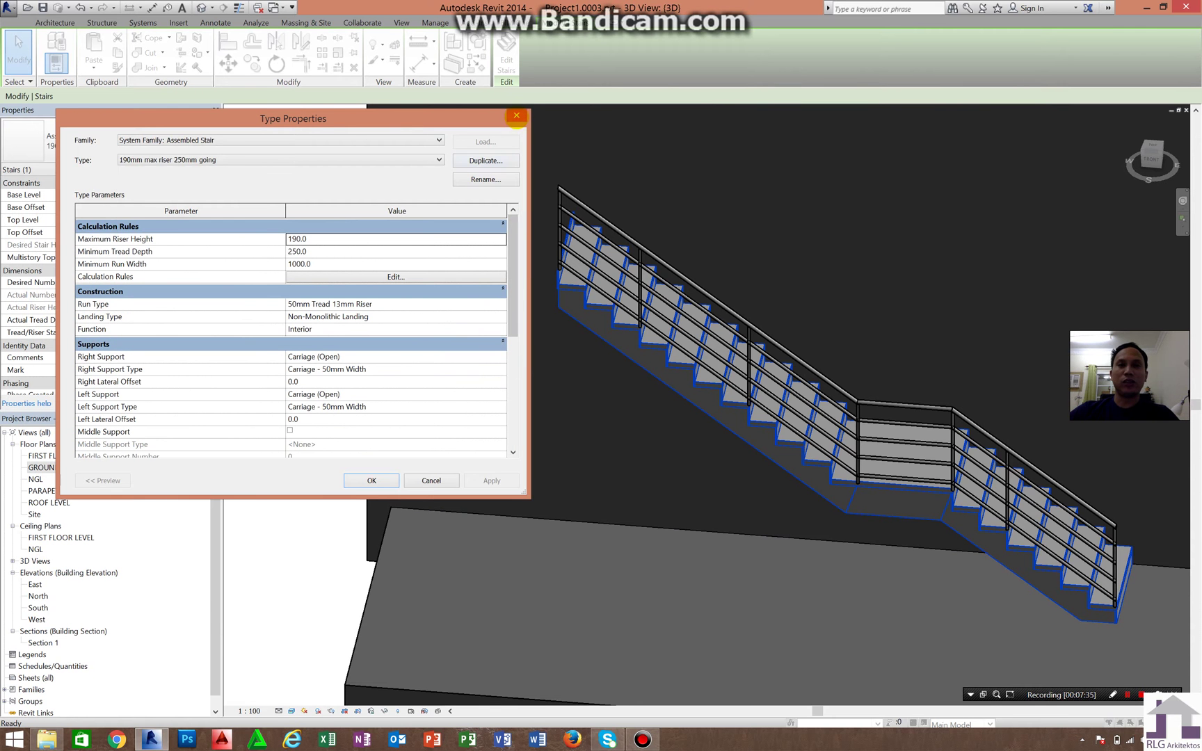
{"action": "left_click", "coordinate": [516, 115]}
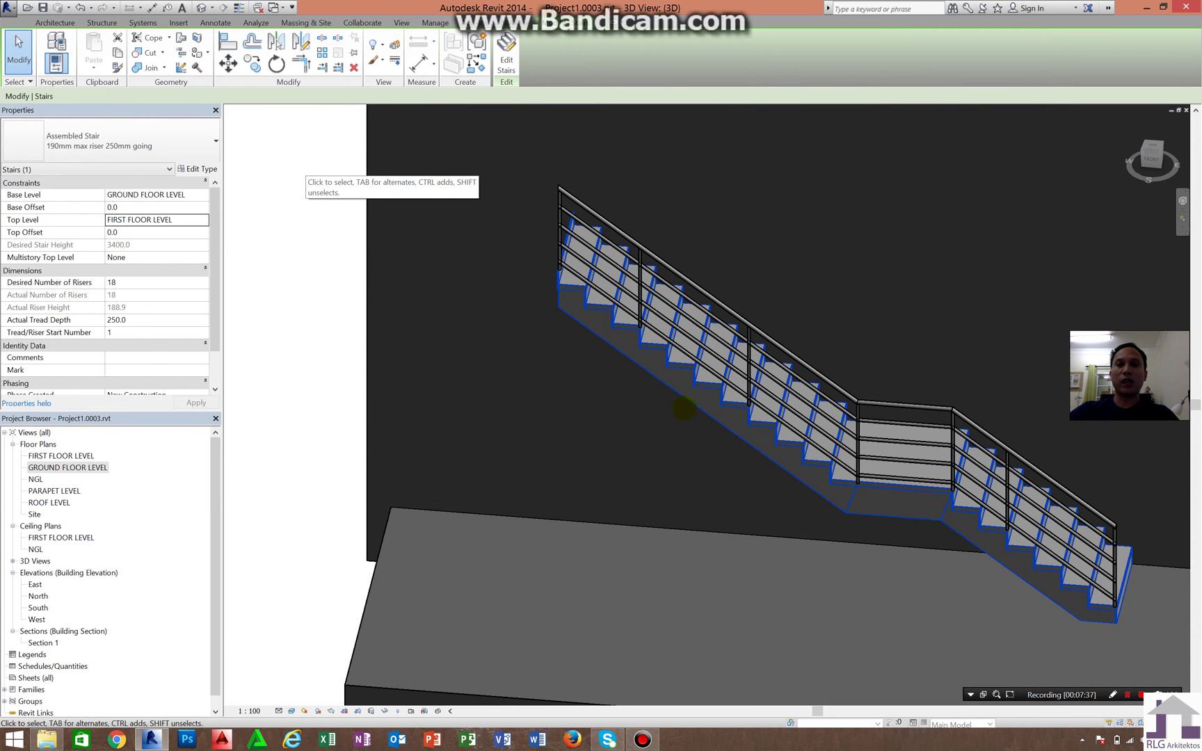
Step: Edit the stair, select both runs and the mid landing, and convert them to custom
{"action": "left_click", "coordinate": [282, 232]}
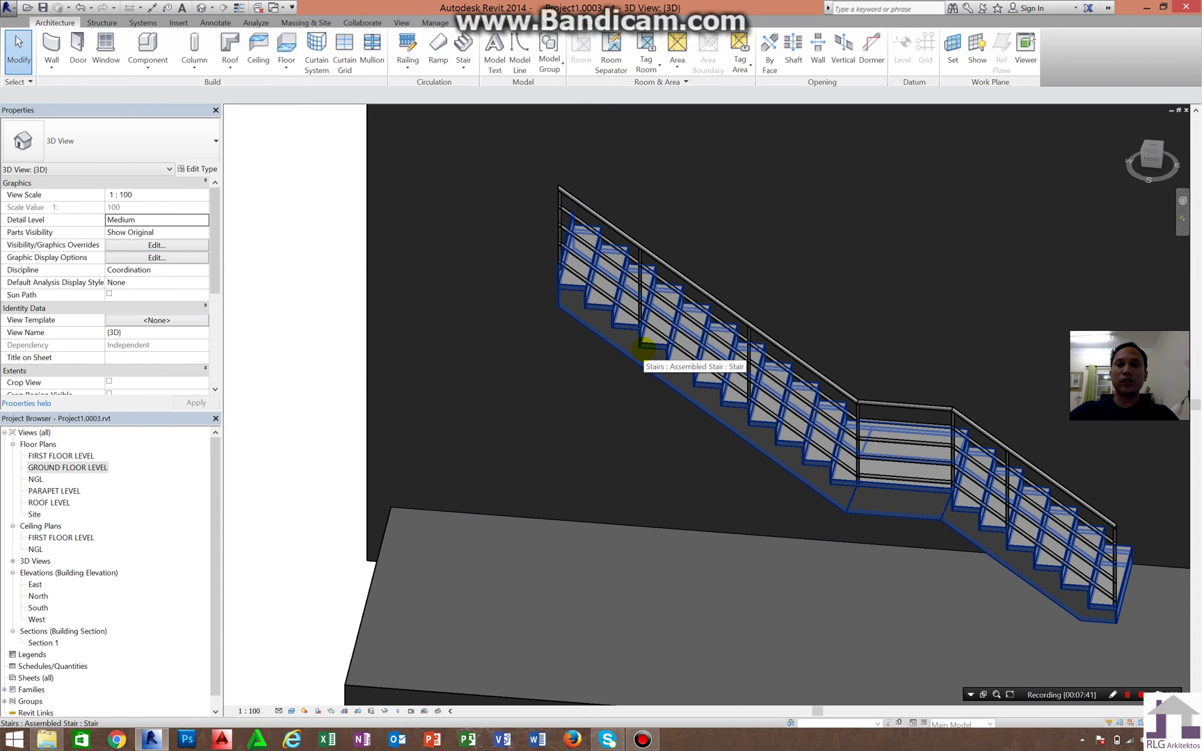
{"action": "left_click", "coordinate": [627, 328]}
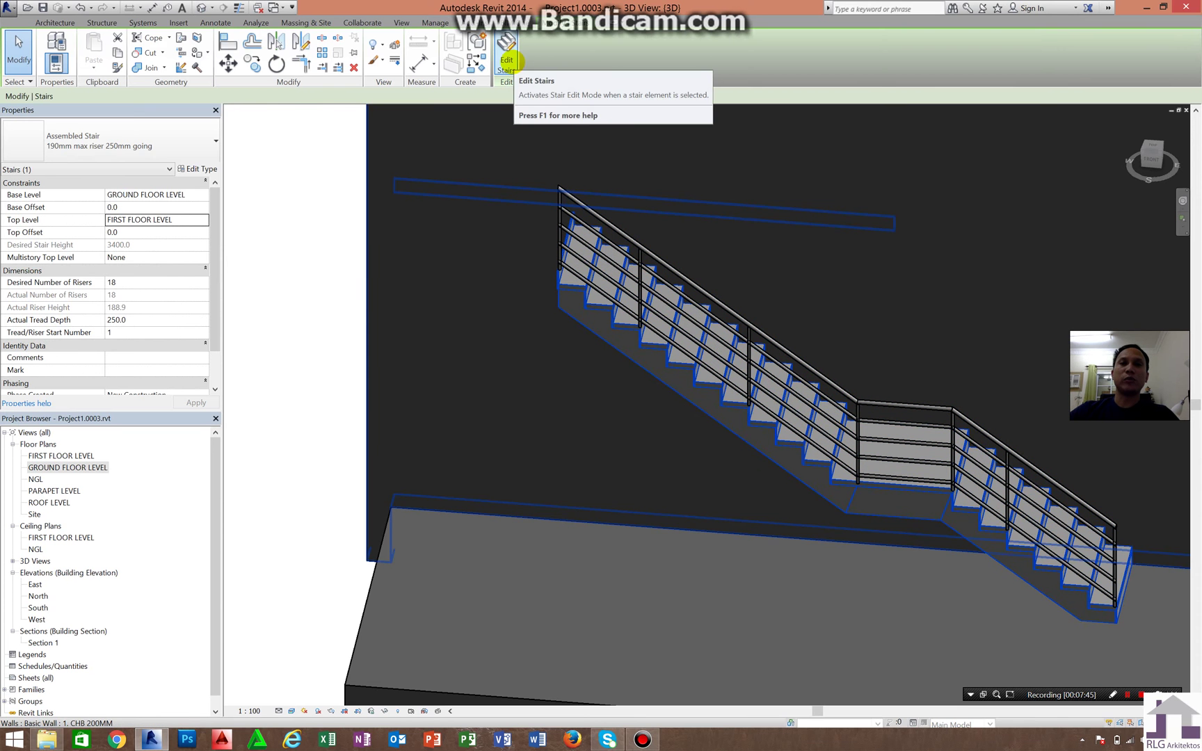
{"action": "left_click", "coordinate": [515, 62]}
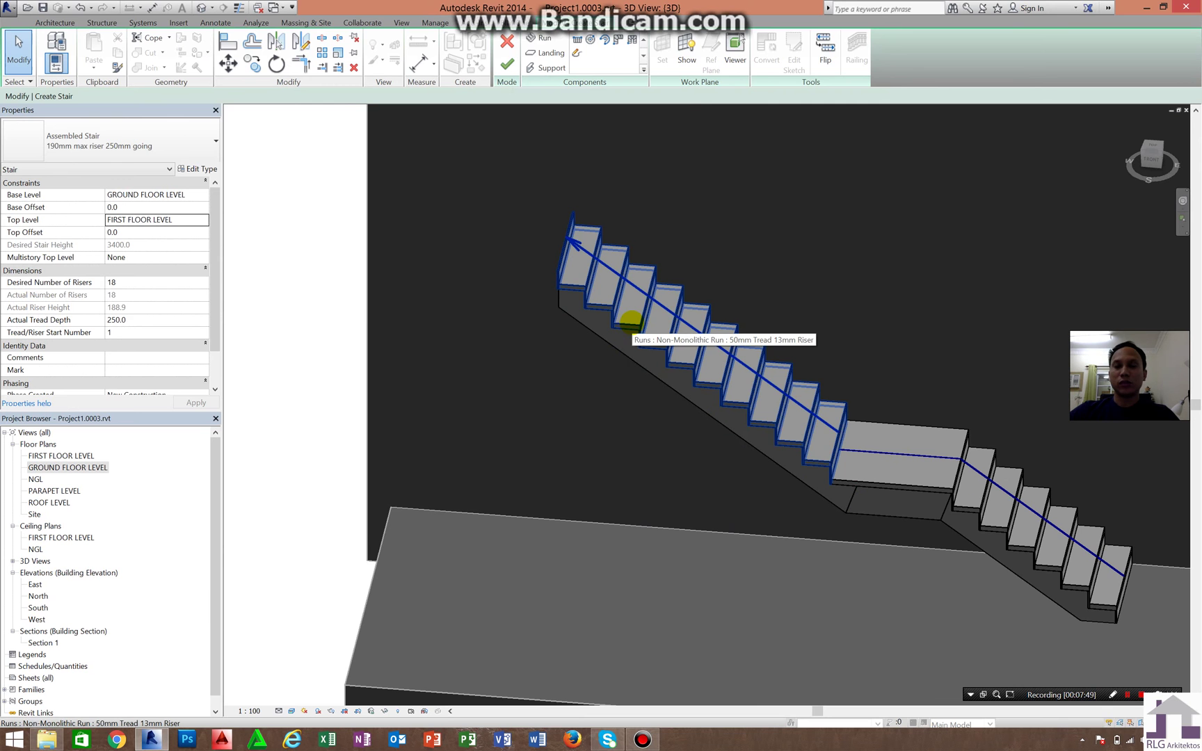
{"action": "left_click", "coordinate": [631, 323]}
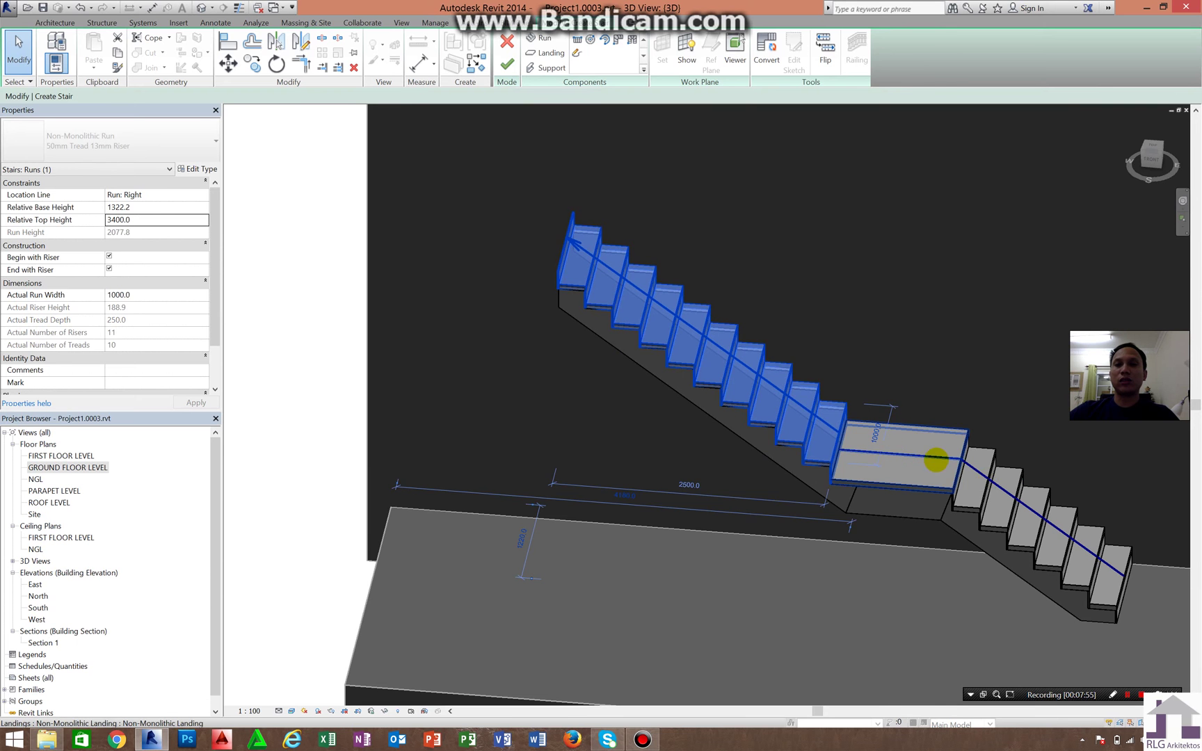
{"action": "left_click", "coordinate": [980, 489]}
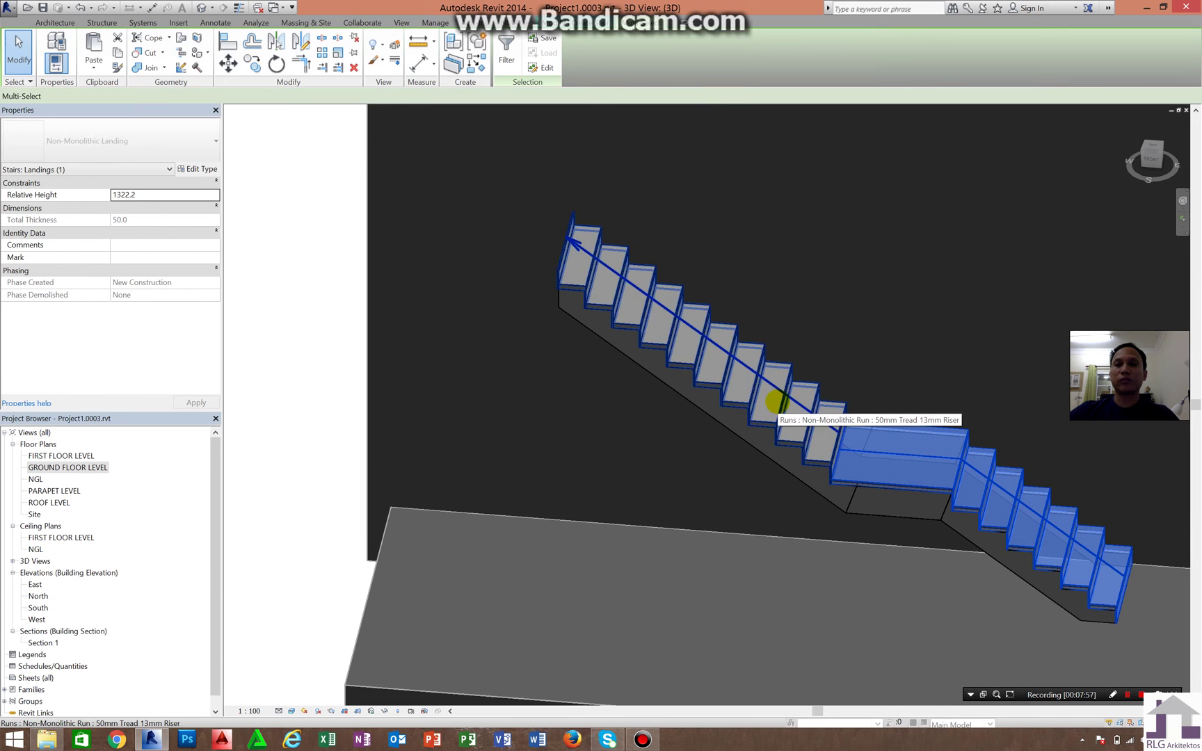
{"action": "left_click", "coordinate": [779, 416], "text": "ctrl"}
{"action": "left_click", "coordinate": [690, 400], "text": "ctrl"}
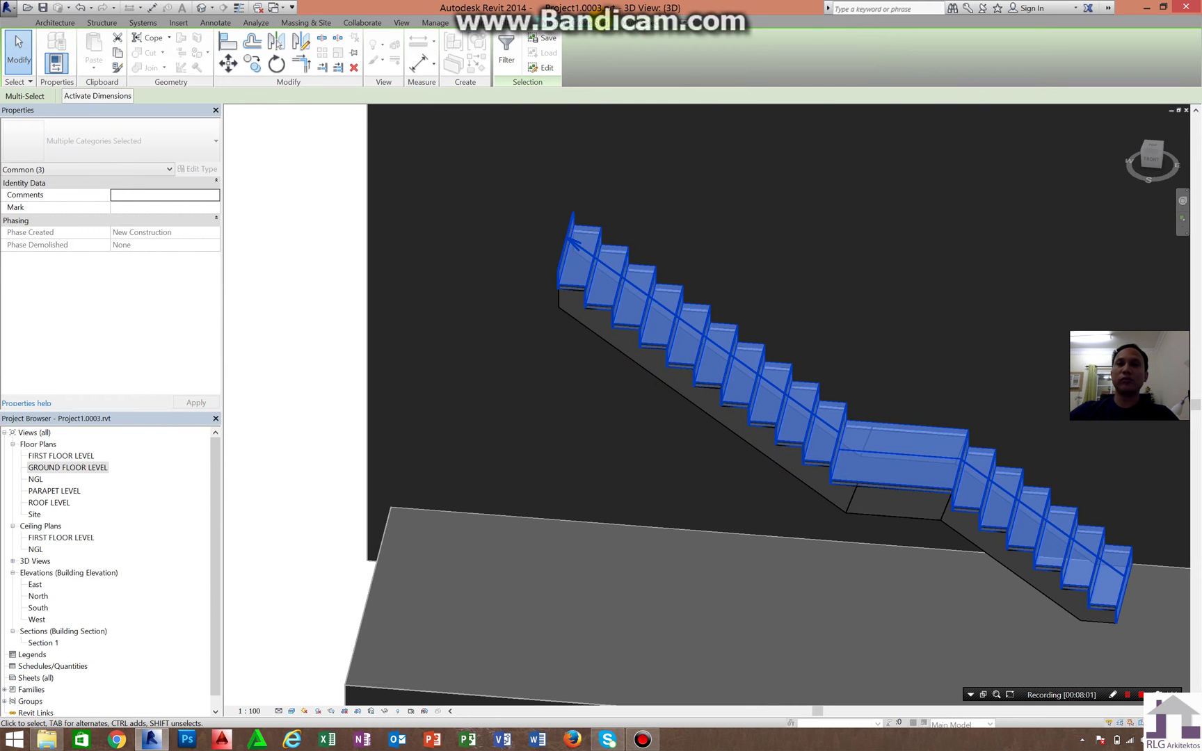
{"action": "left_click", "coordinate": [546, 67]}
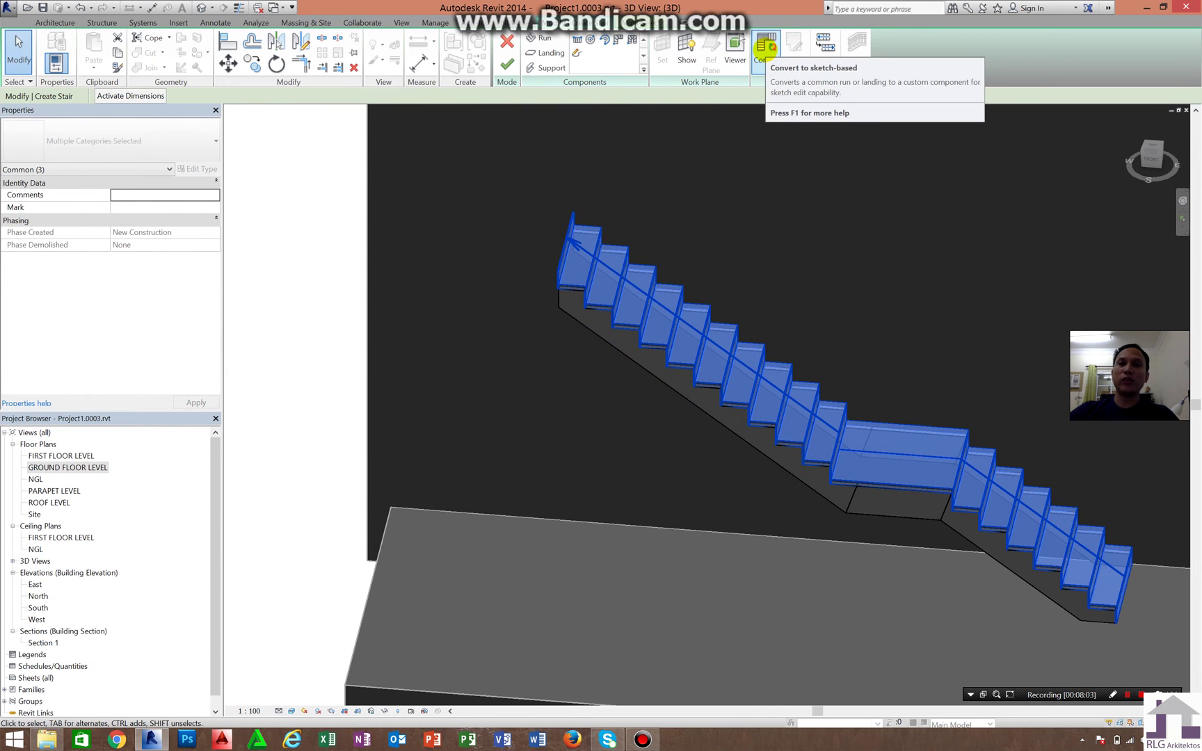
{"action": "left_click", "coordinate": [766, 44]}
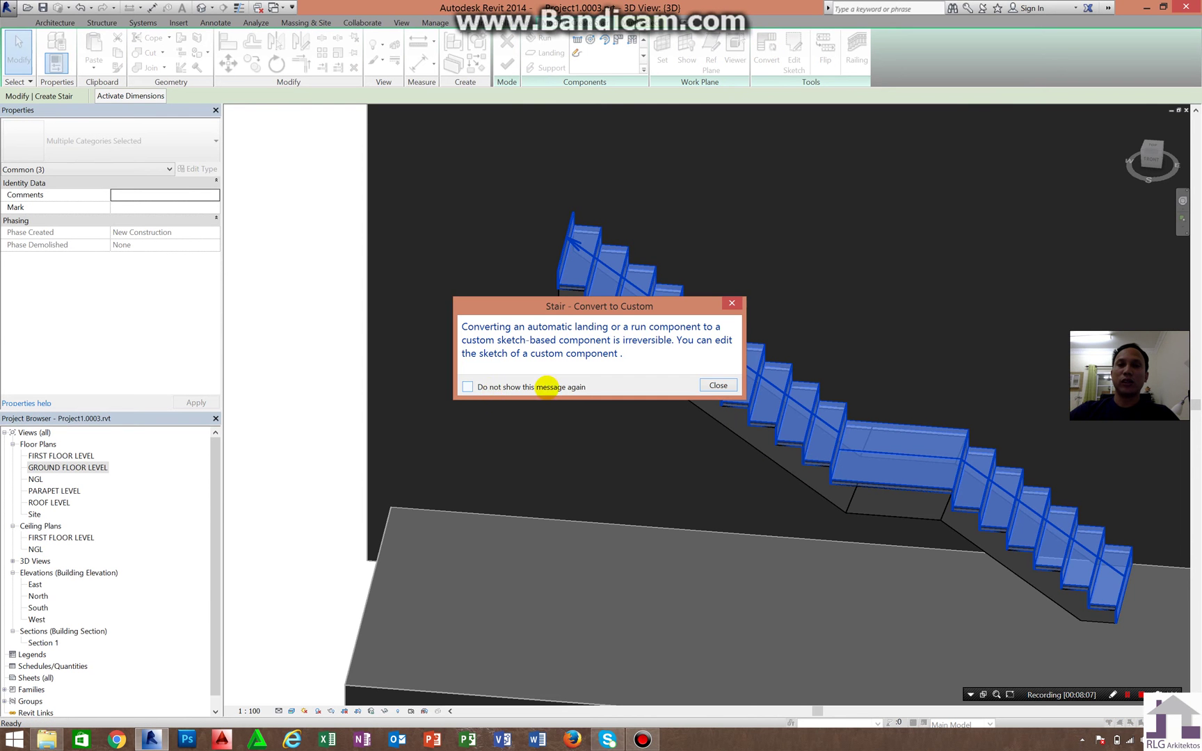
Step: Dismiss the conversion warning and open the lower run type's Tread Material browser
{"action": "left_click", "coordinate": [468, 385]}
{"action": "left_click", "coordinate": [717, 383]}
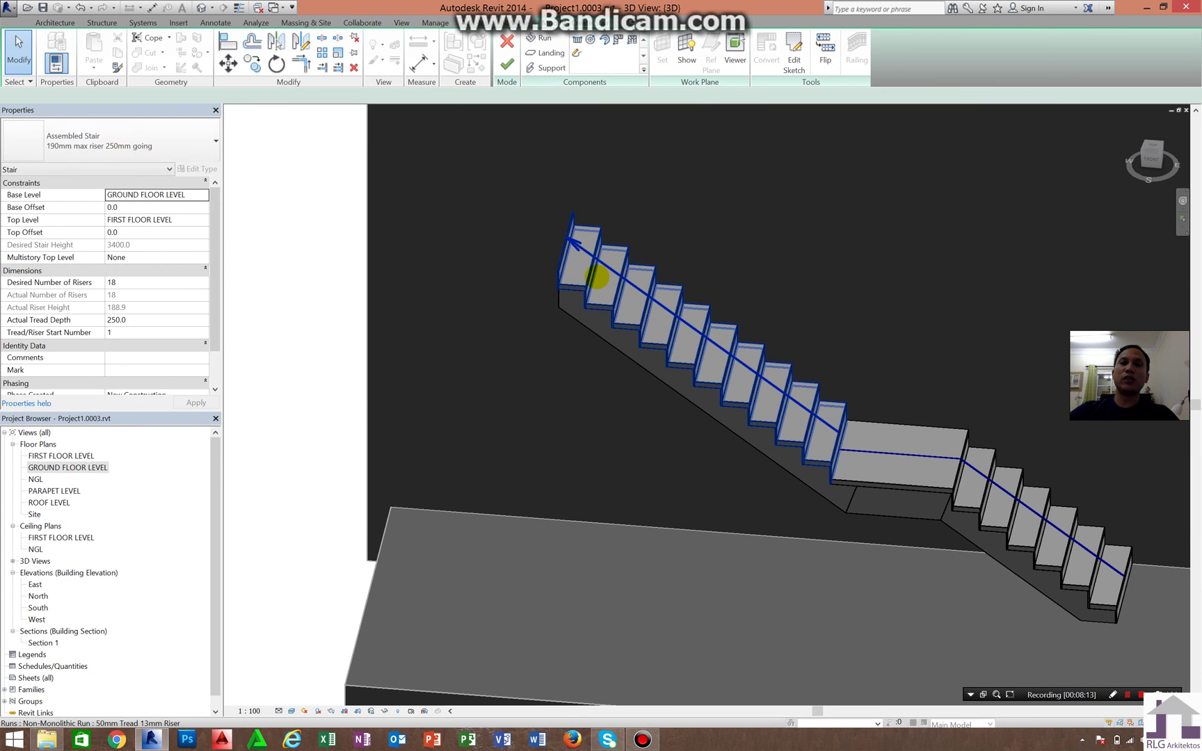
{"action": "left_click", "coordinate": [596, 277]}
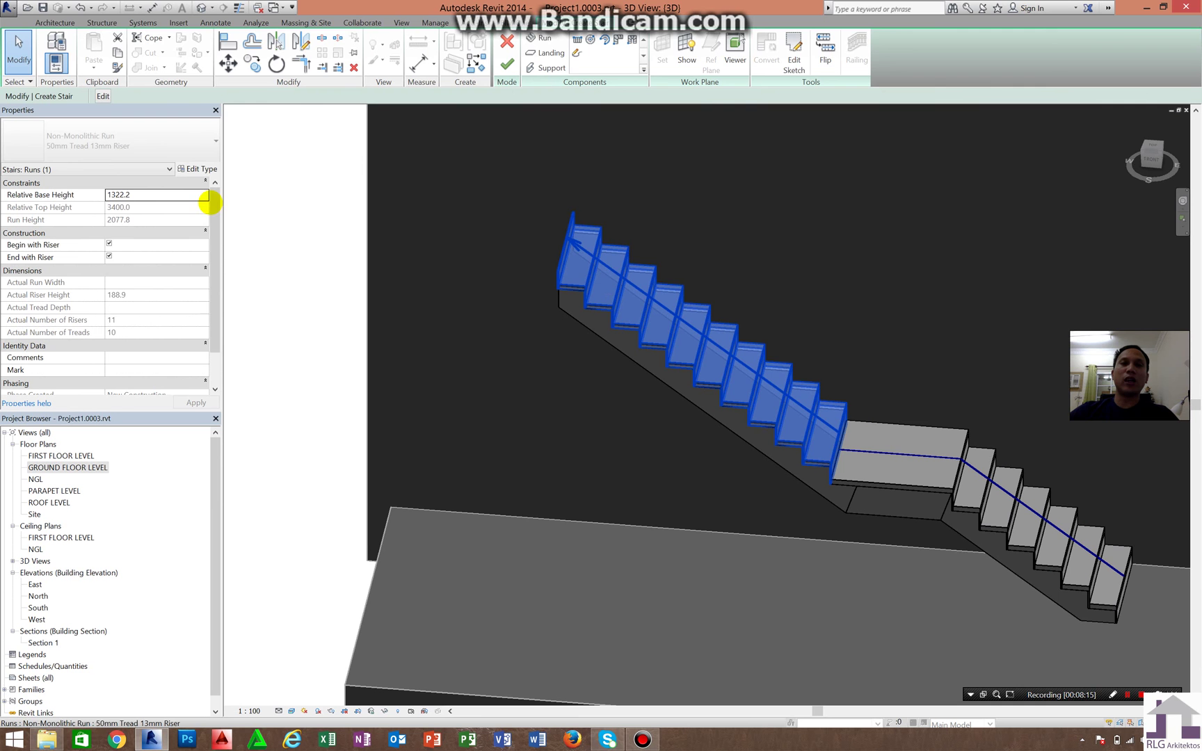
{"action": "left_click", "coordinate": [195, 169]}
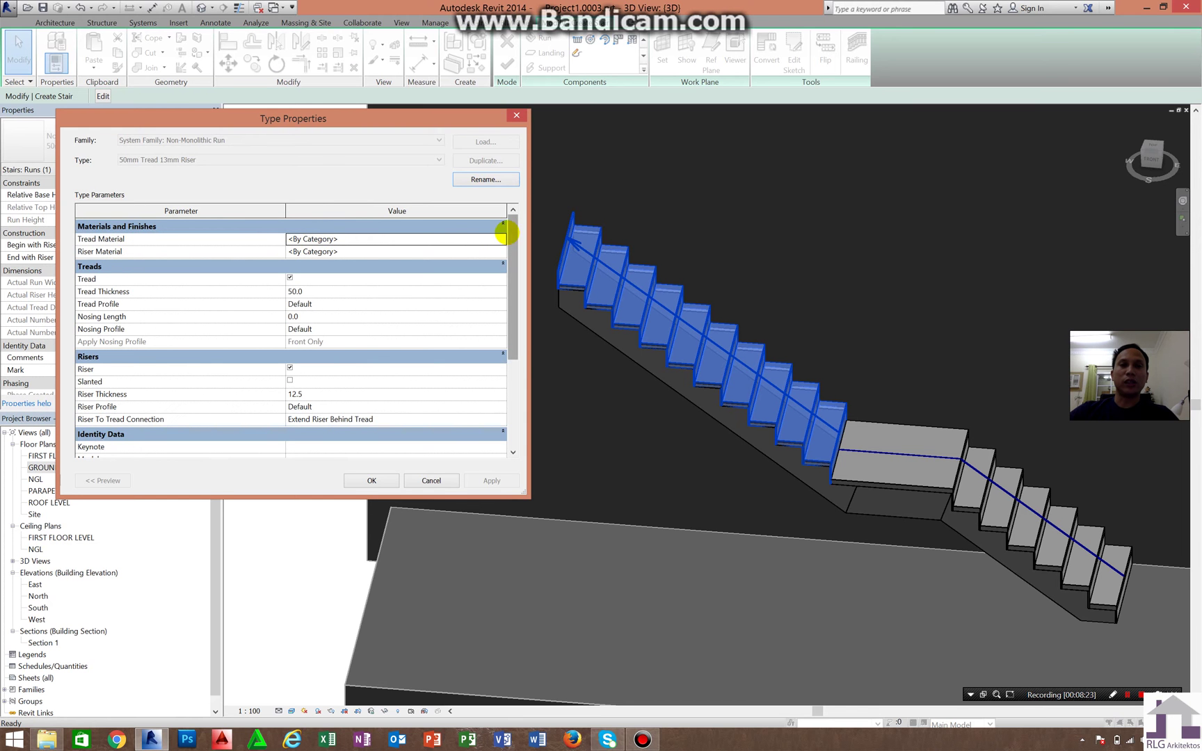
{"action": "left_click", "coordinate": [501, 237]}
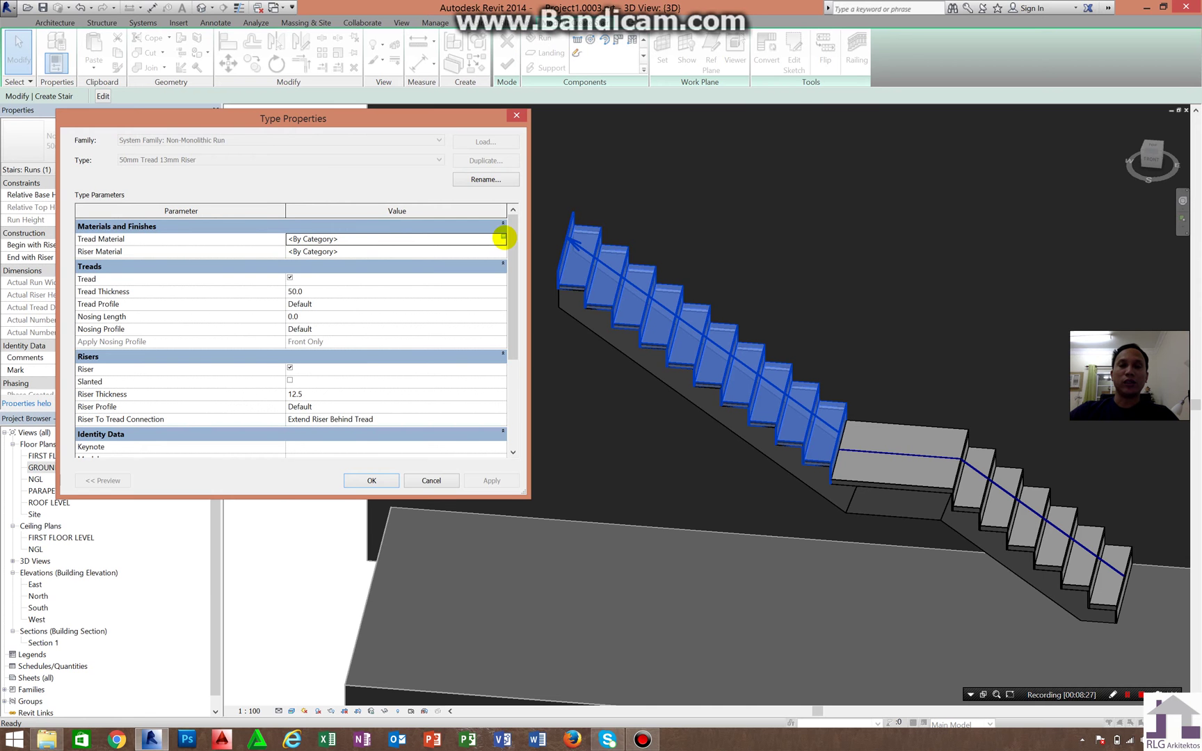
{"action": "left_click", "coordinate": [502, 238]}
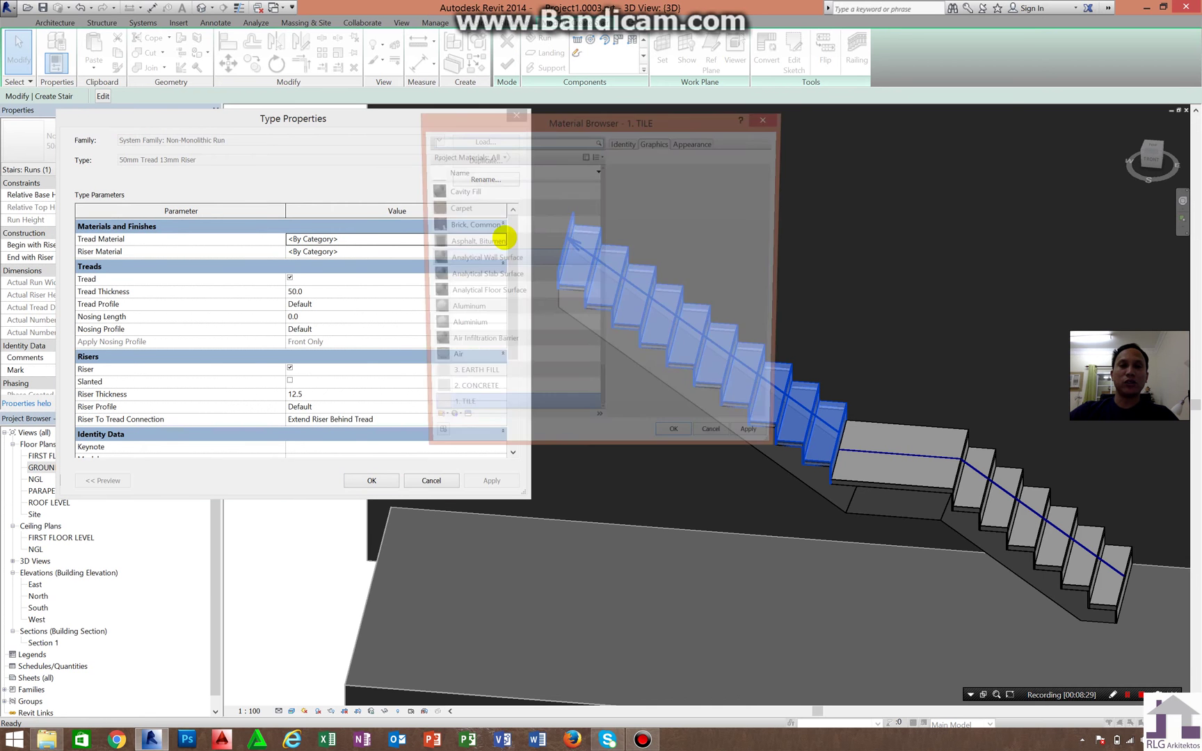
Step: Create Default New Material, colour it yellow, and assign it as the tread material
{"action": "left_click", "coordinate": [443, 427]}
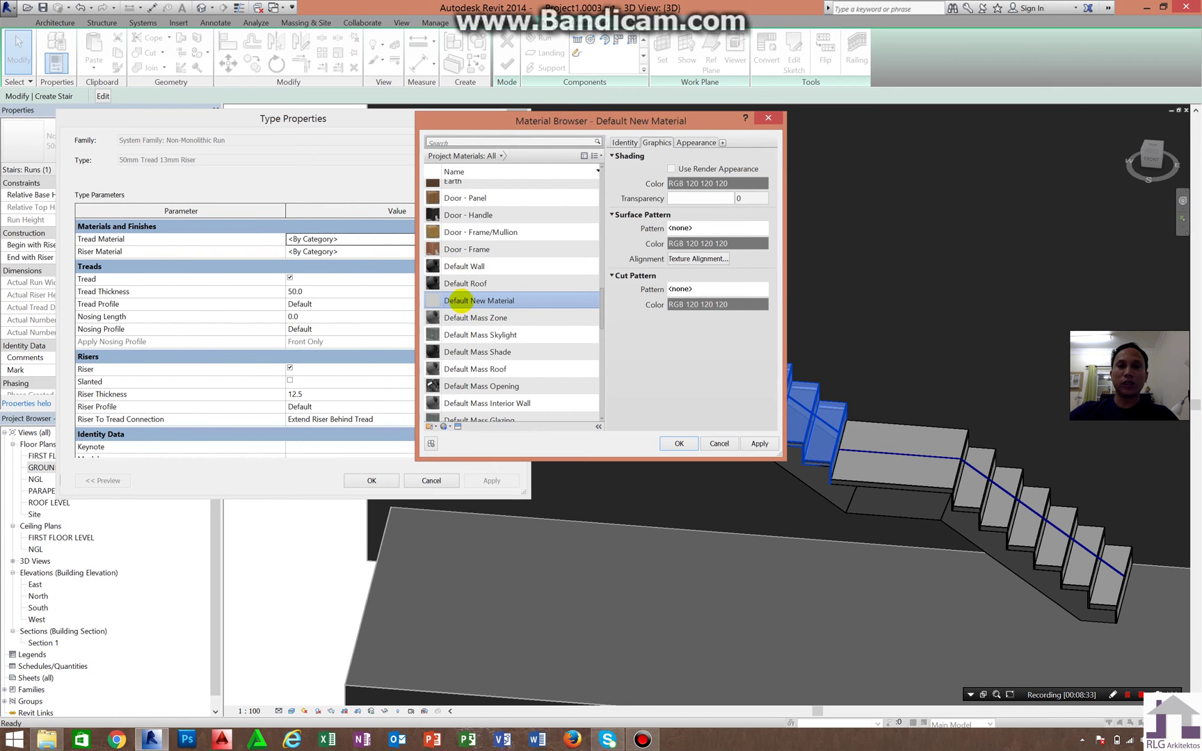
{"action": "right_click", "coordinate": [460, 300]}
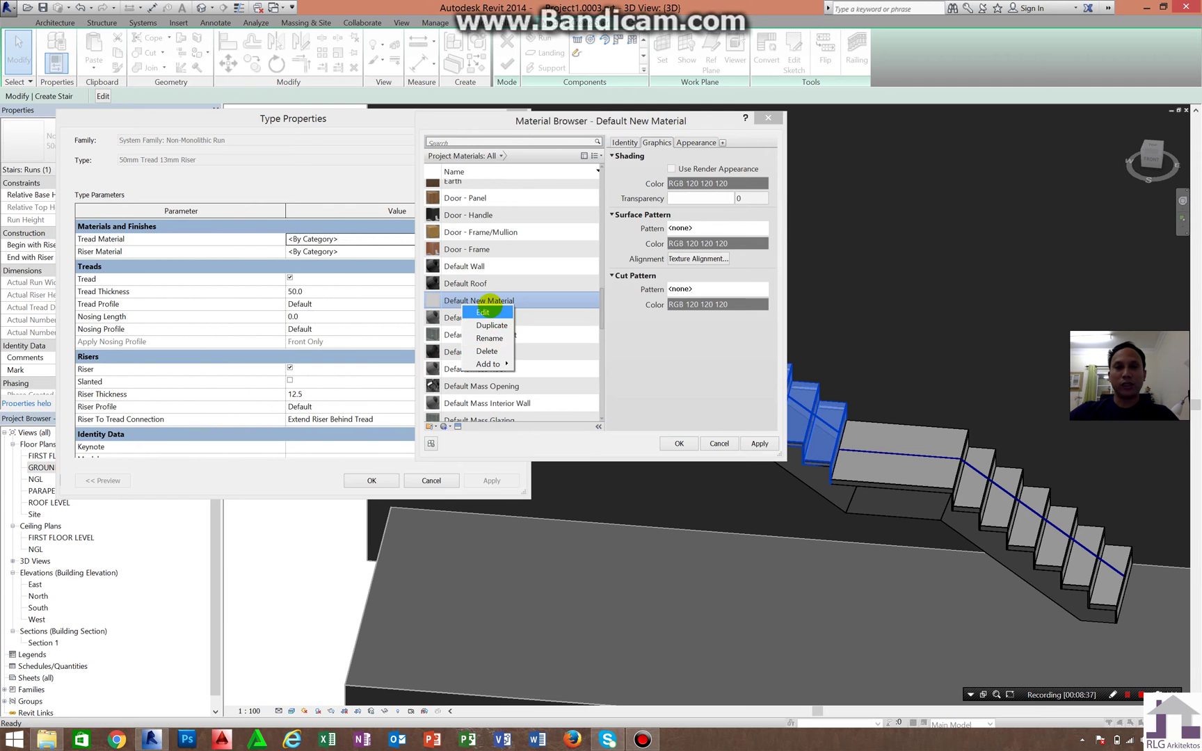
{"action": "left_click", "coordinate": [482, 311]}
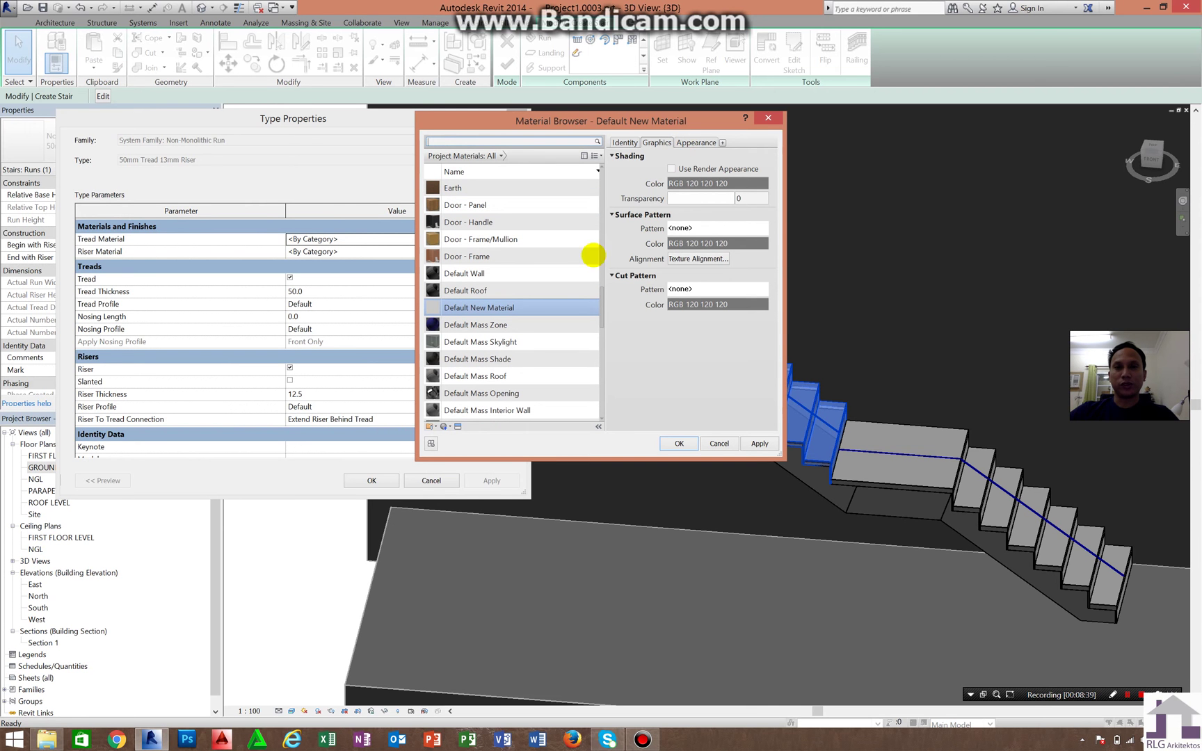
{"action": "left_click", "coordinate": [696, 142]}
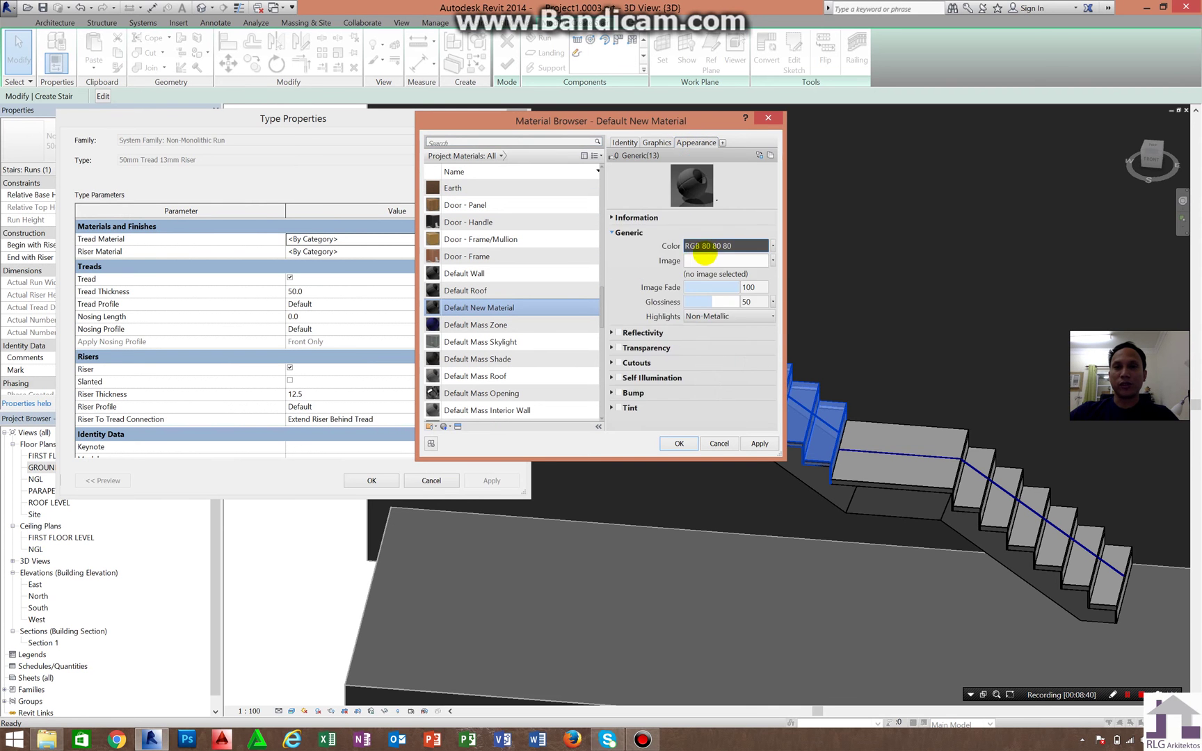
{"action": "left_click", "coordinate": [702, 244]}
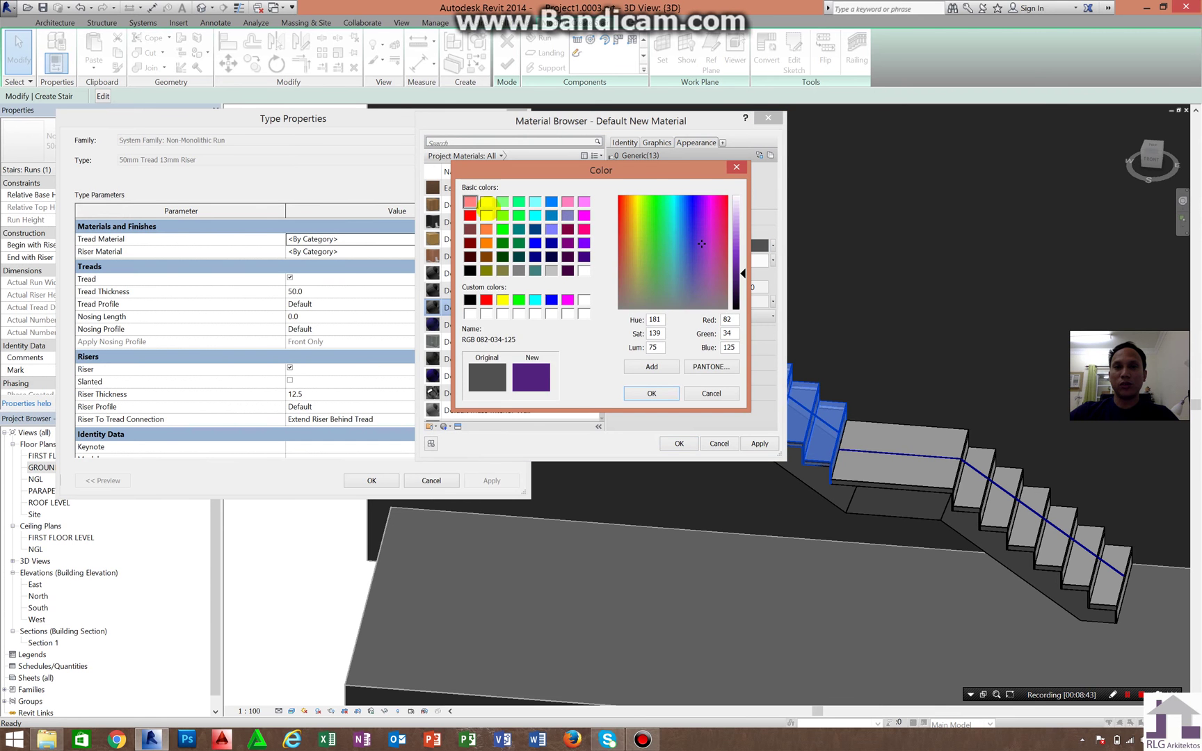
{"action": "left_click", "coordinate": [486, 215]}
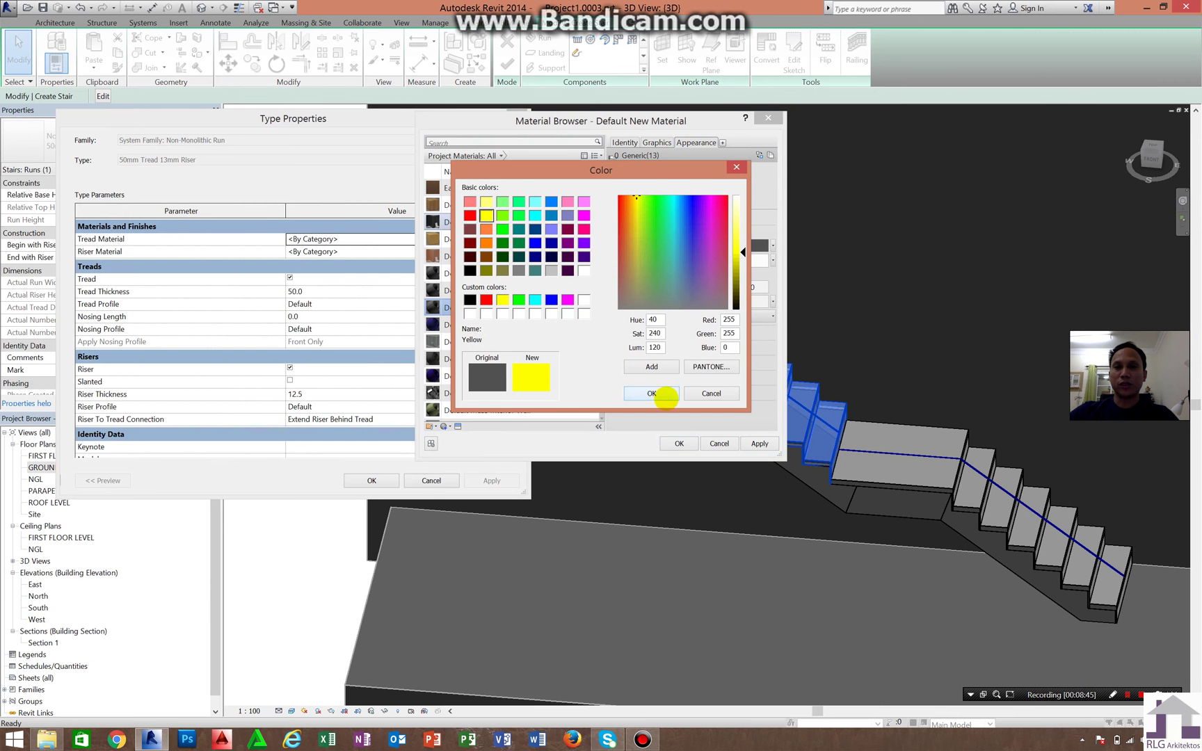
{"action": "left_click", "coordinate": [650, 392]}
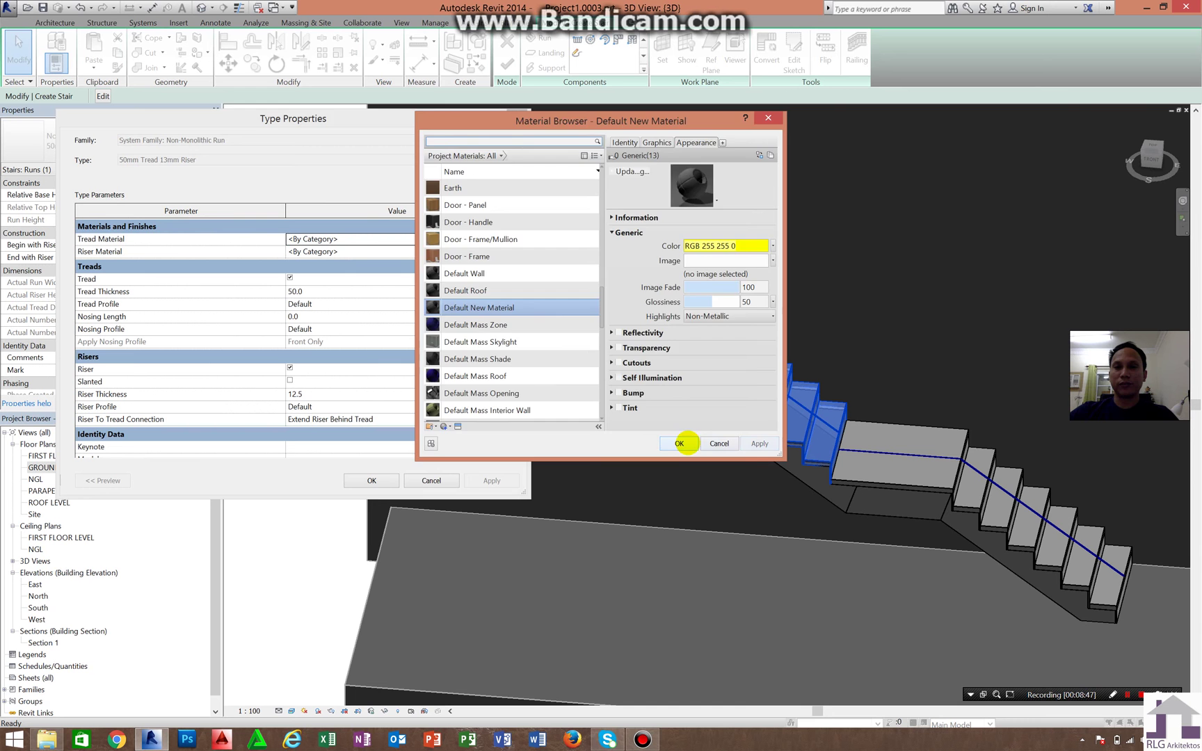
{"action": "left_click", "coordinate": [679, 443]}
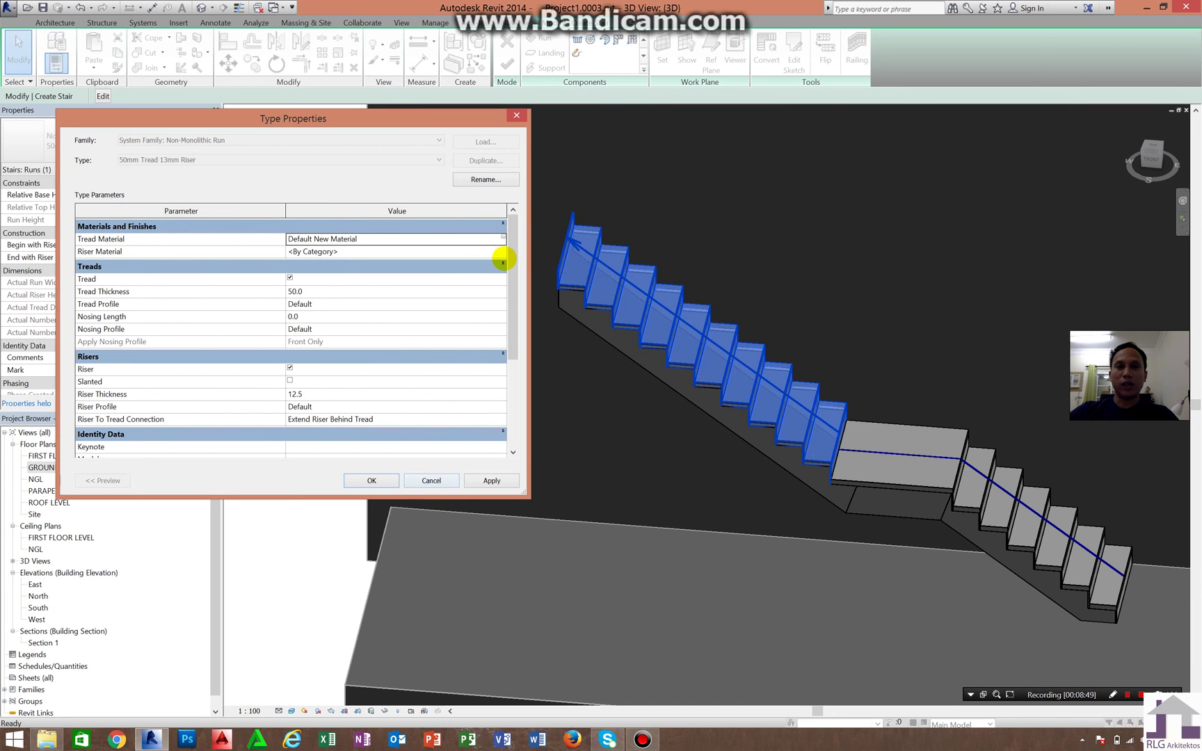
Step: Create a new material from the Riser Material browser and rename it 1
{"action": "left_click", "coordinate": [498, 251]}
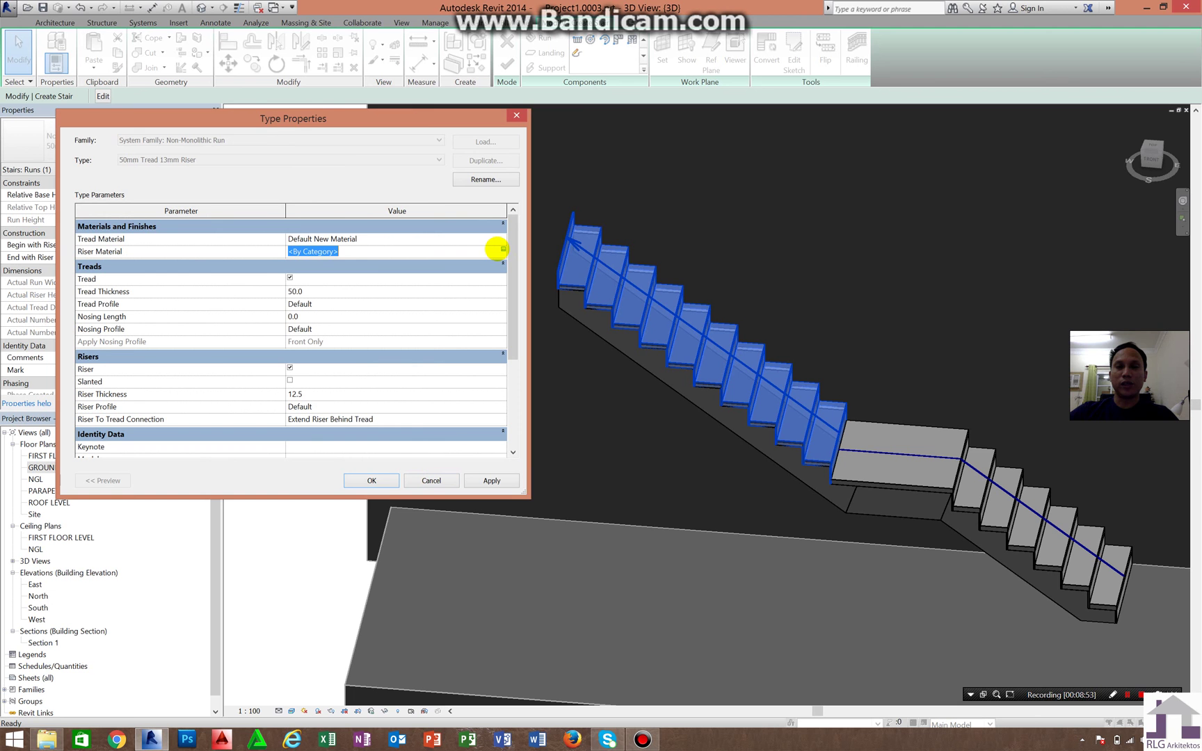
{"action": "left_click", "coordinate": [503, 251]}
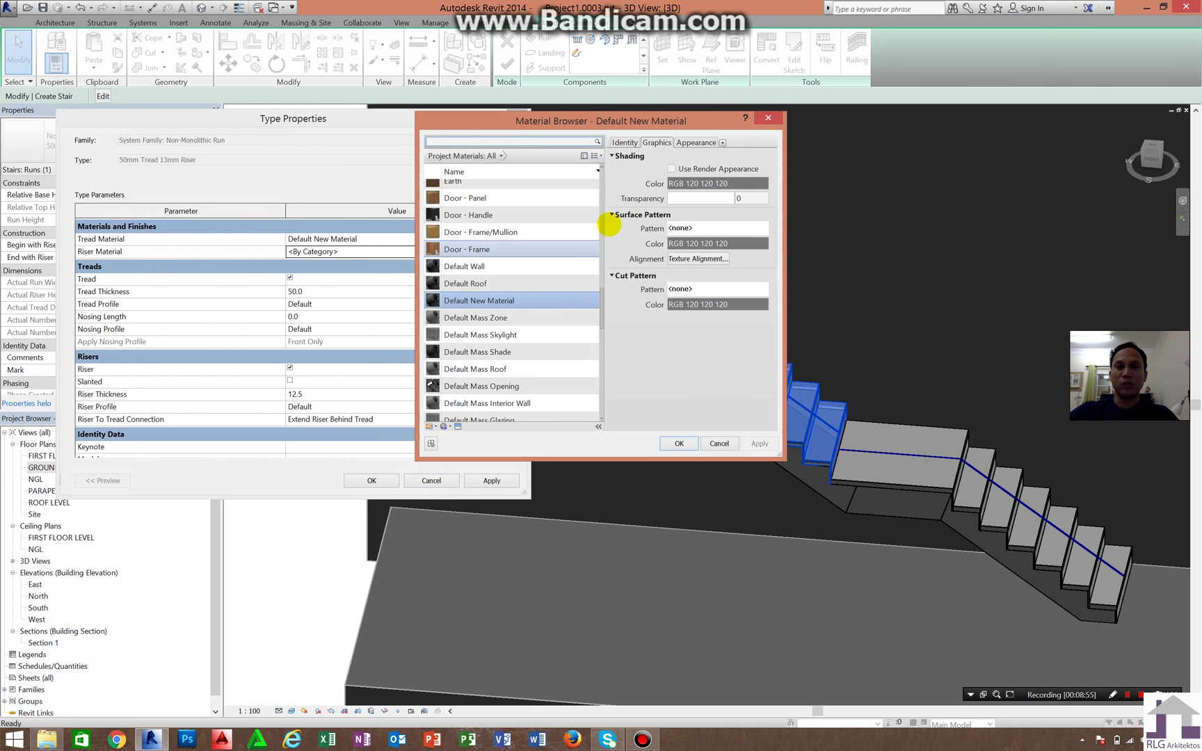
{"action": "scroll", "coordinate": [457, 416], "scroll_direction": "down", "scroll_amount": 1}
{"action": "left_click", "coordinate": [443, 427]}
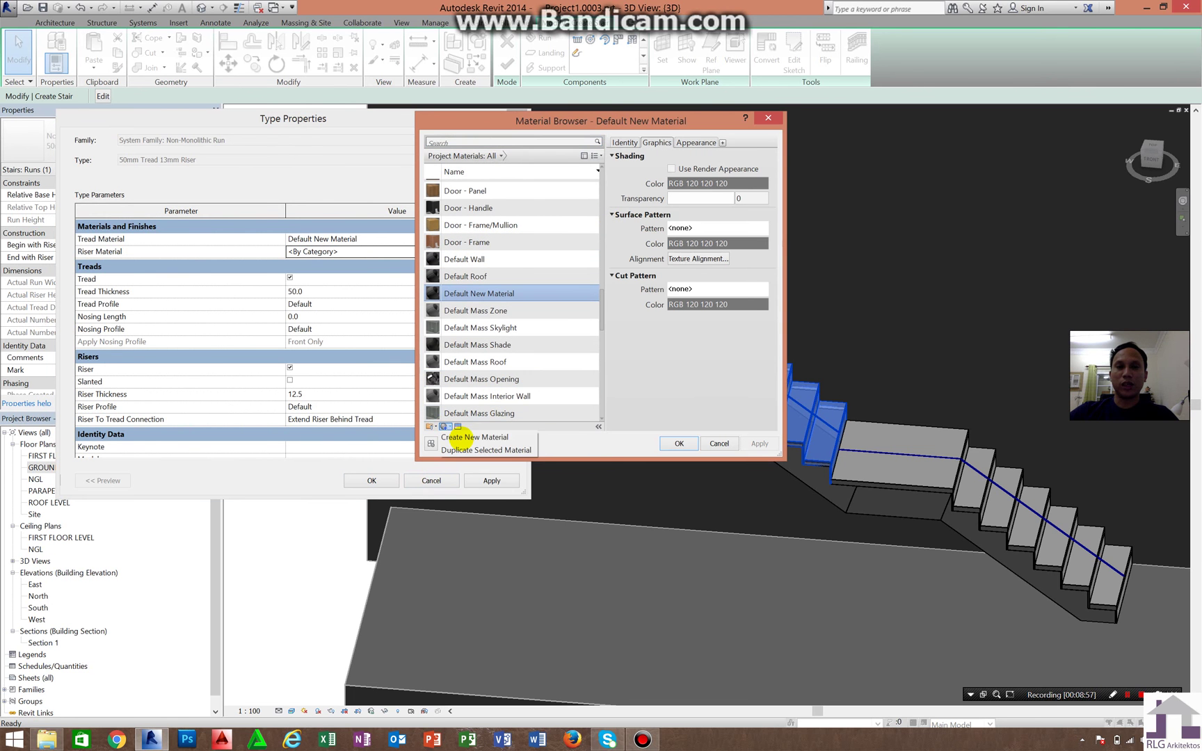
{"action": "left_click", "coordinate": [460, 438]}
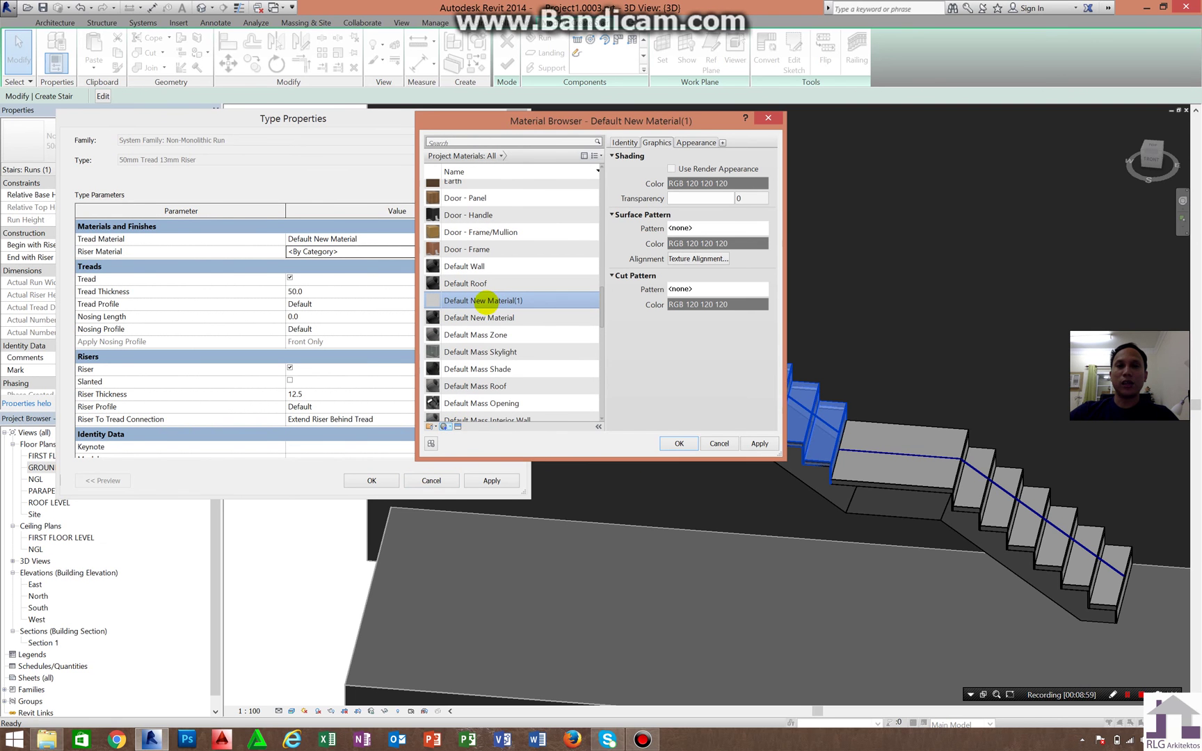
{"action": "right_click", "coordinate": [482, 301]}
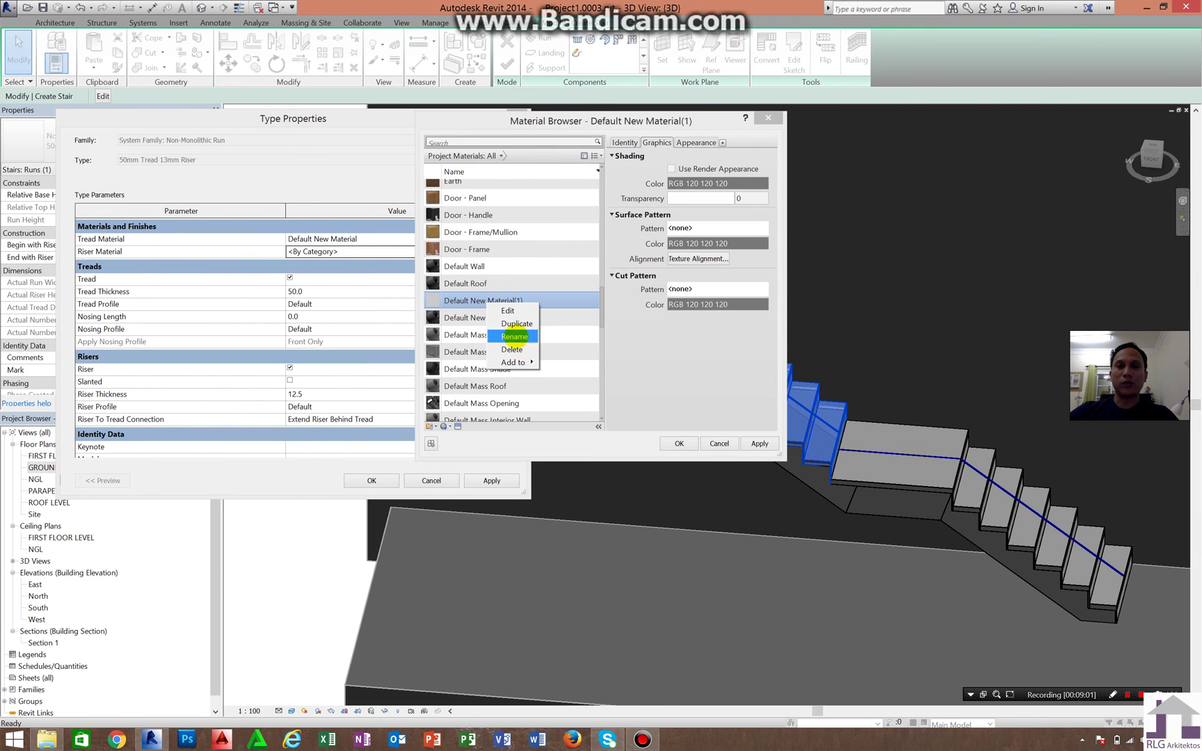
{"action": "left_click", "coordinate": [514, 337]}
{"action": "type", "text": "1"}
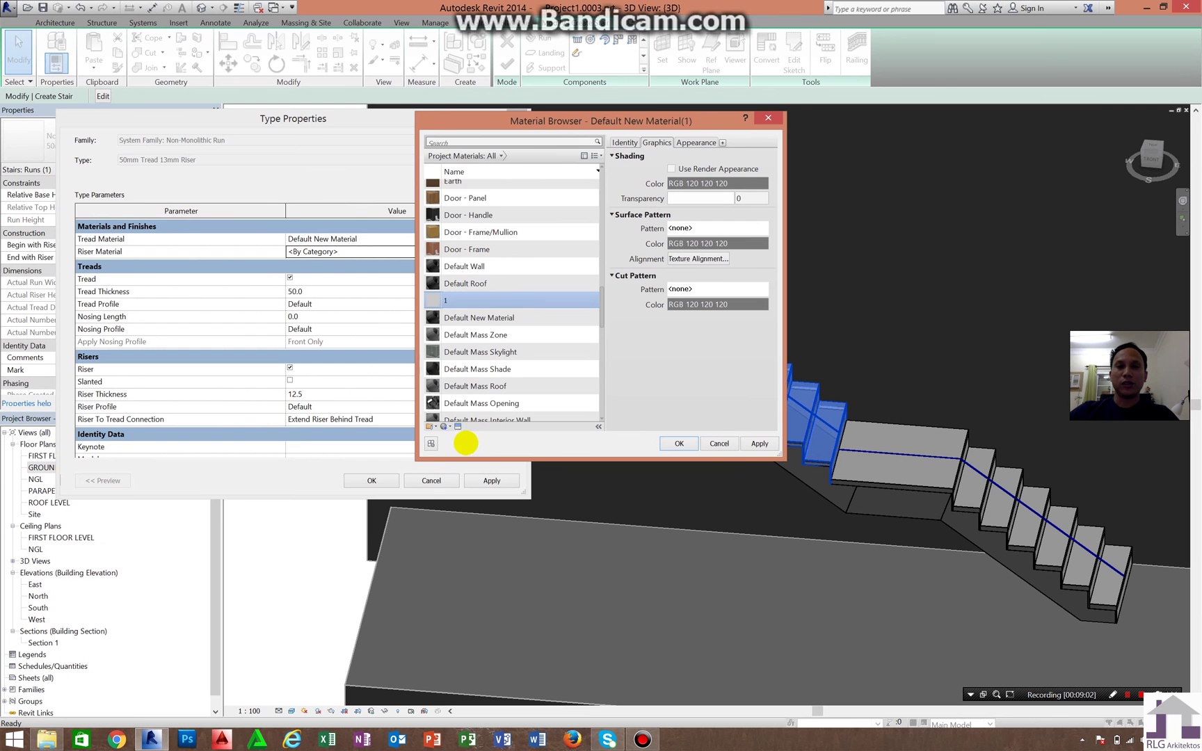
Step: Colour material 1 blue, assign it to the risers, and apply the run type properties
{"action": "left_click", "coordinate": [457, 426]}
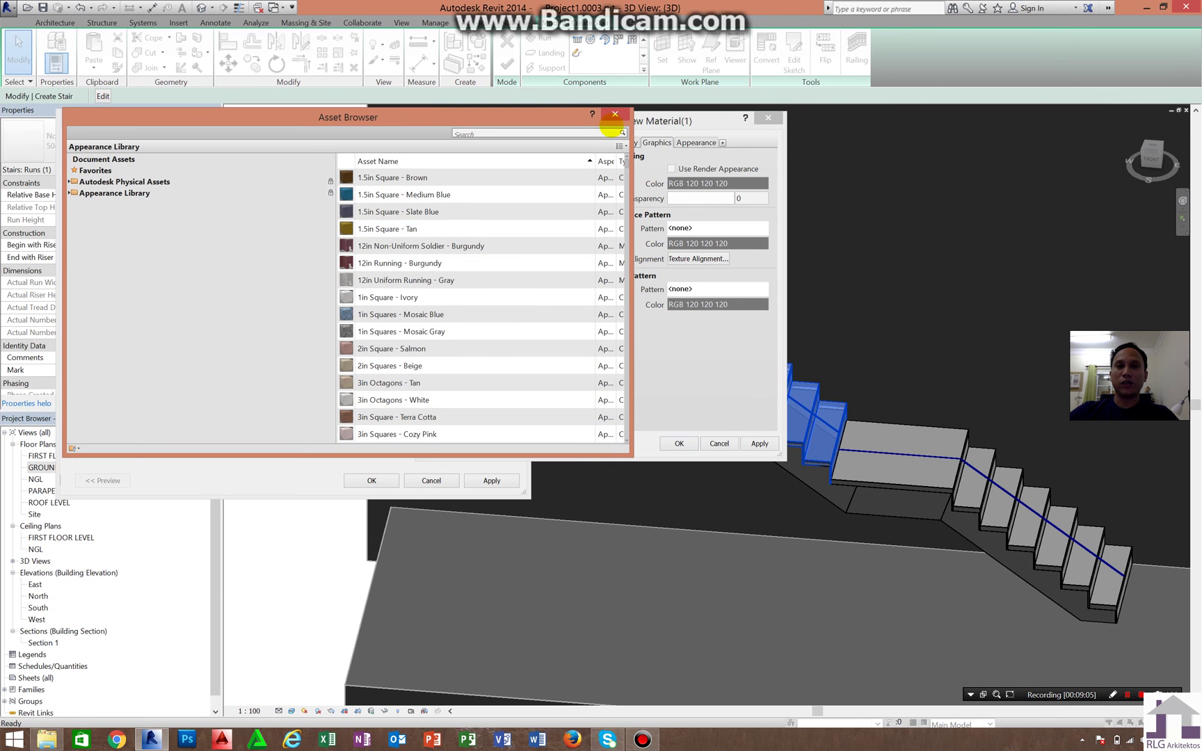
{"action": "left_click", "coordinate": [442, 194]}
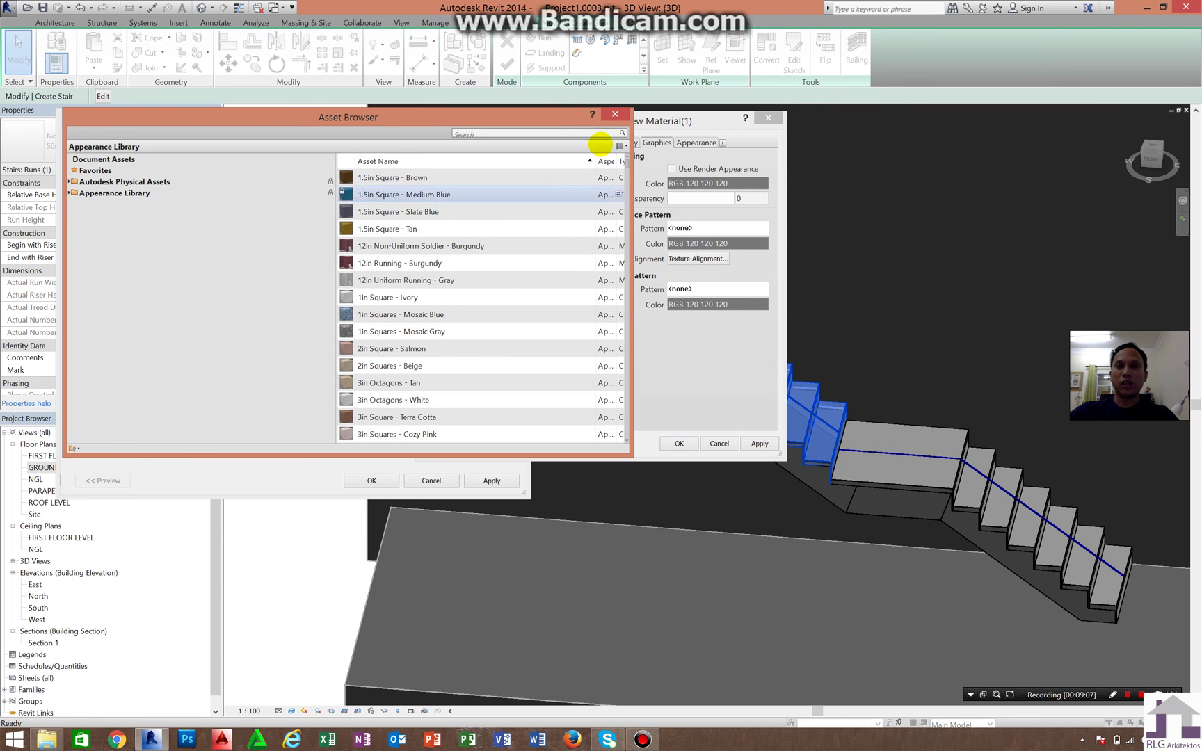
{"action": "left_click", "coordinate": [613, 113]}
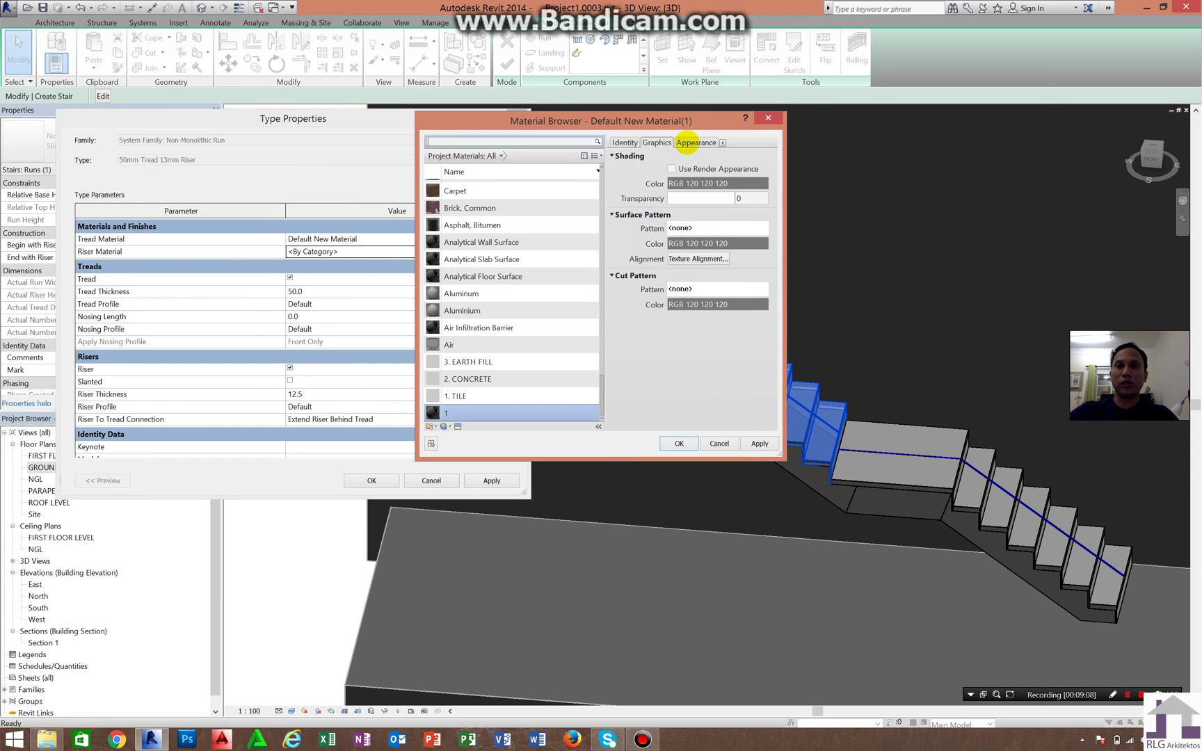
{"action": "left_click", "coordinate": [695, 142]}
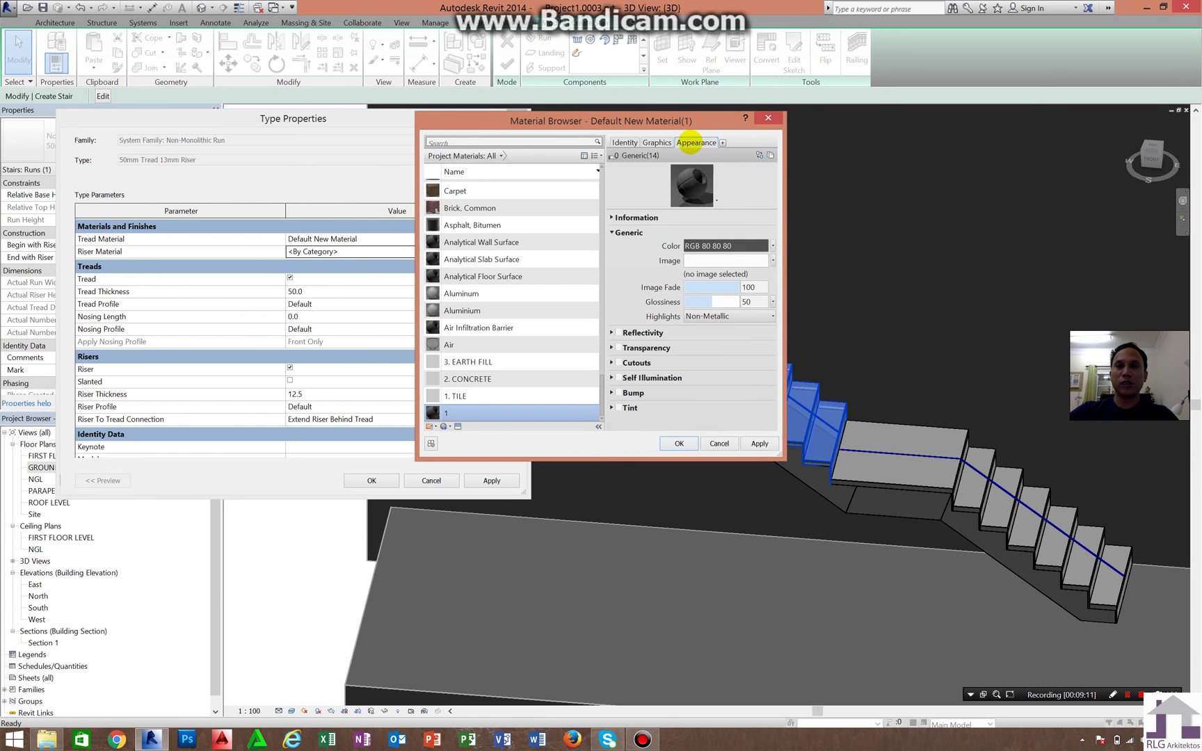
{"action": "left_click", "coordinate": [699, 245]}
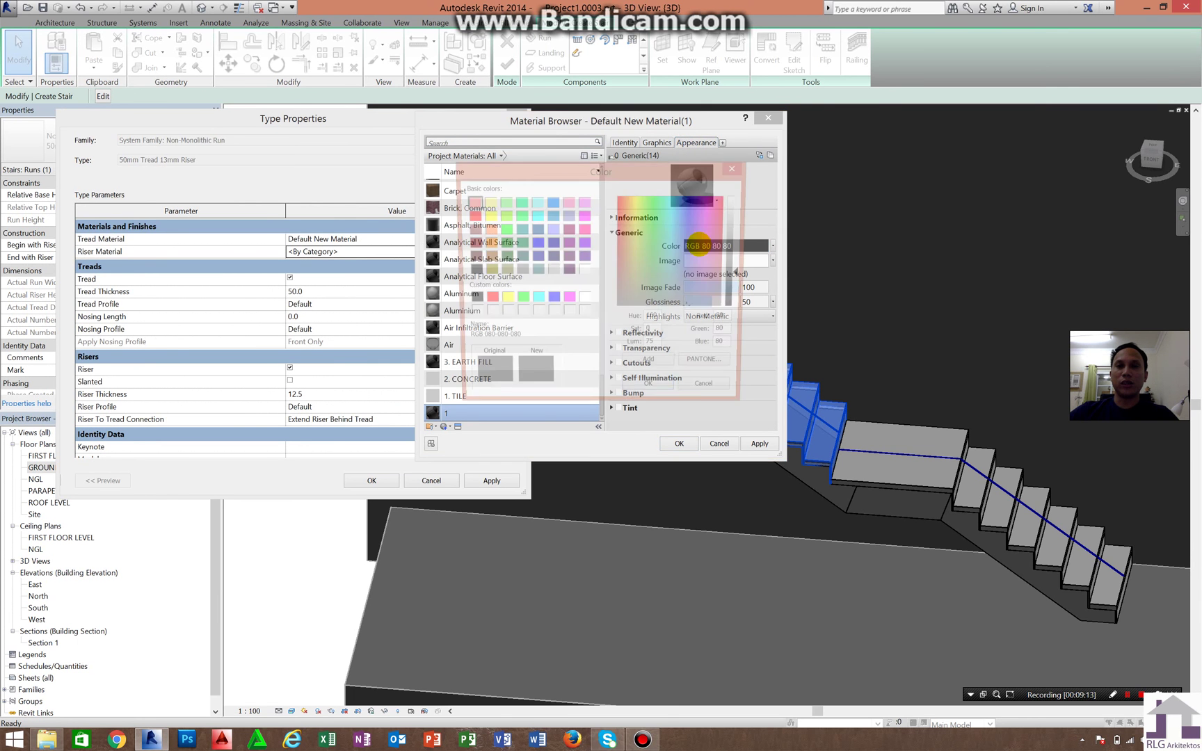
{"action": "left_click", "coordinate": [535, 243]}
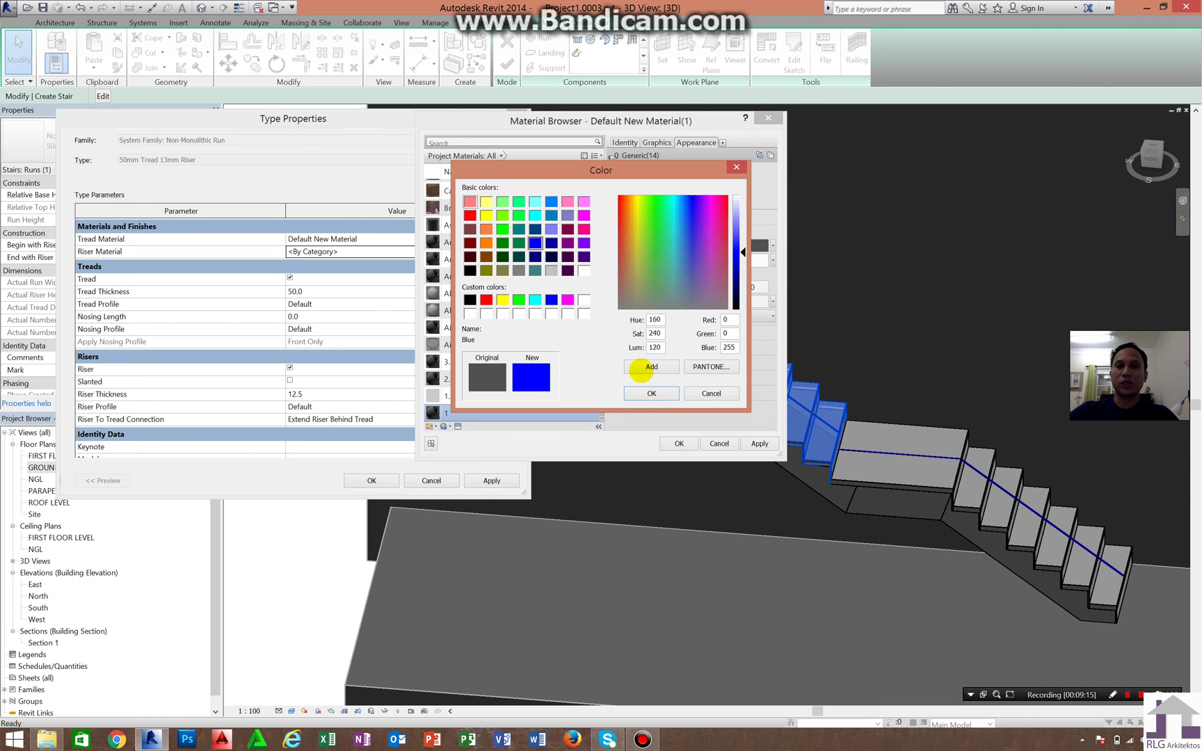
{"action": "left_click", "coordinate": [651, 393]}
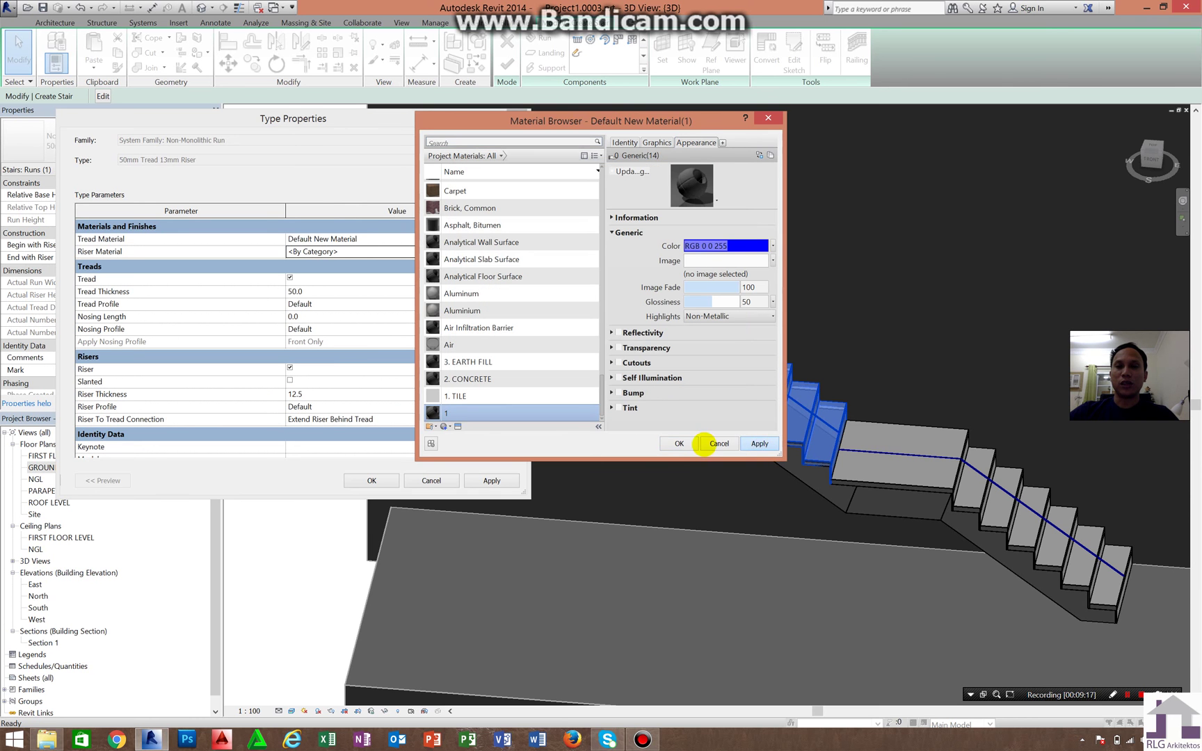
{"action": "left_click", "coordinate": [679, 443]}
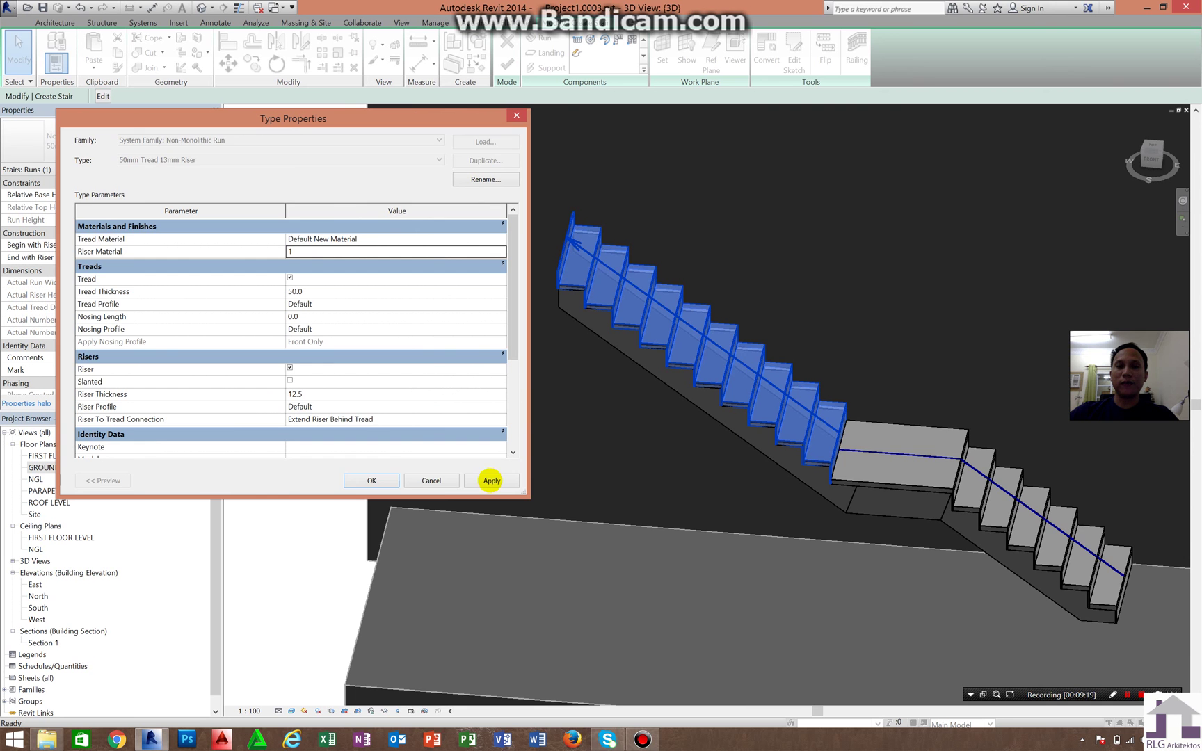
{"action": "left_click", "coordinate": [492, 480]}
{"action": "left_click", "coordinate": [371, 480]}
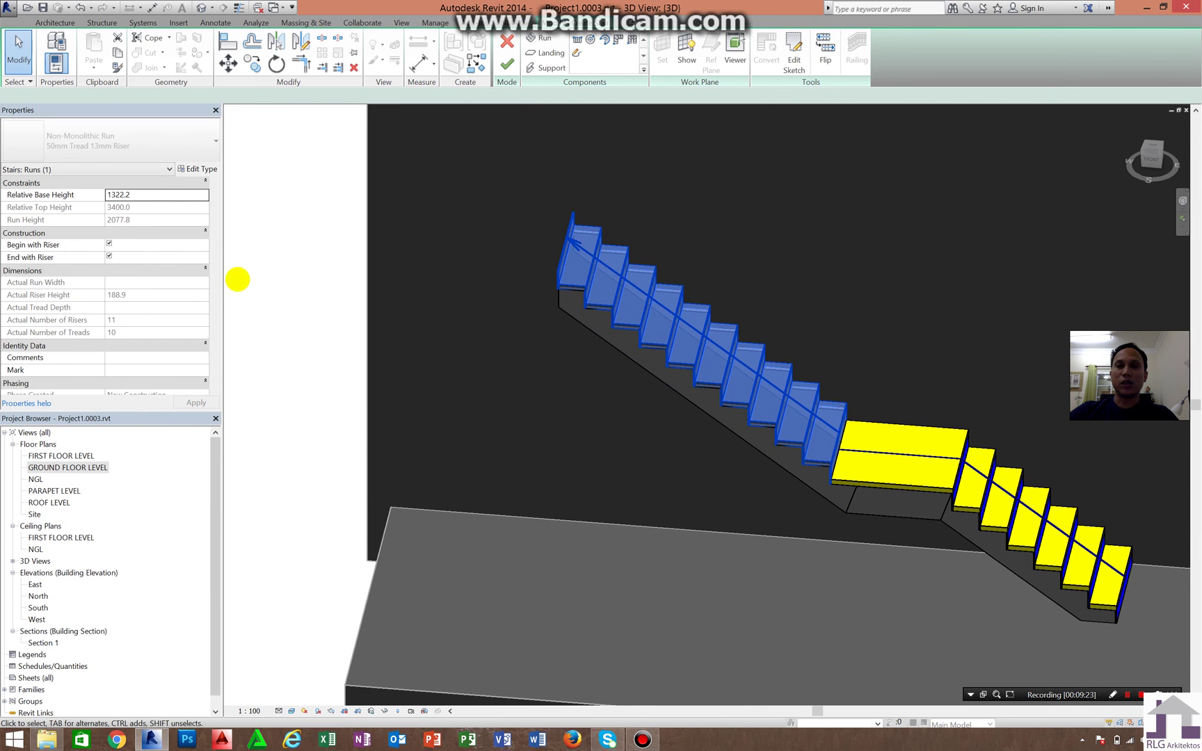
{"action": "scroll", "coordinate": [751, 380], "scroll_direction": "up", "scroll_amount": 2}
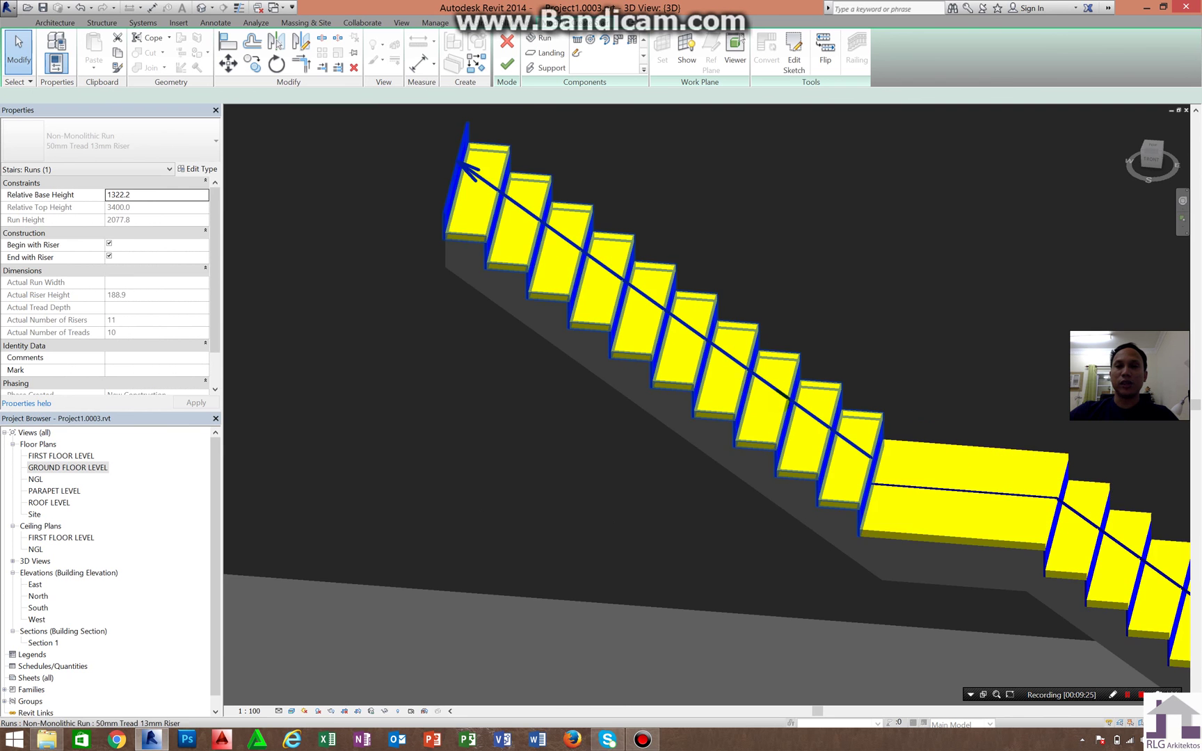
{"action": "scroll", "coordinate": [751, 380], "scroll_direction": "down", "scroll_amount": 1}
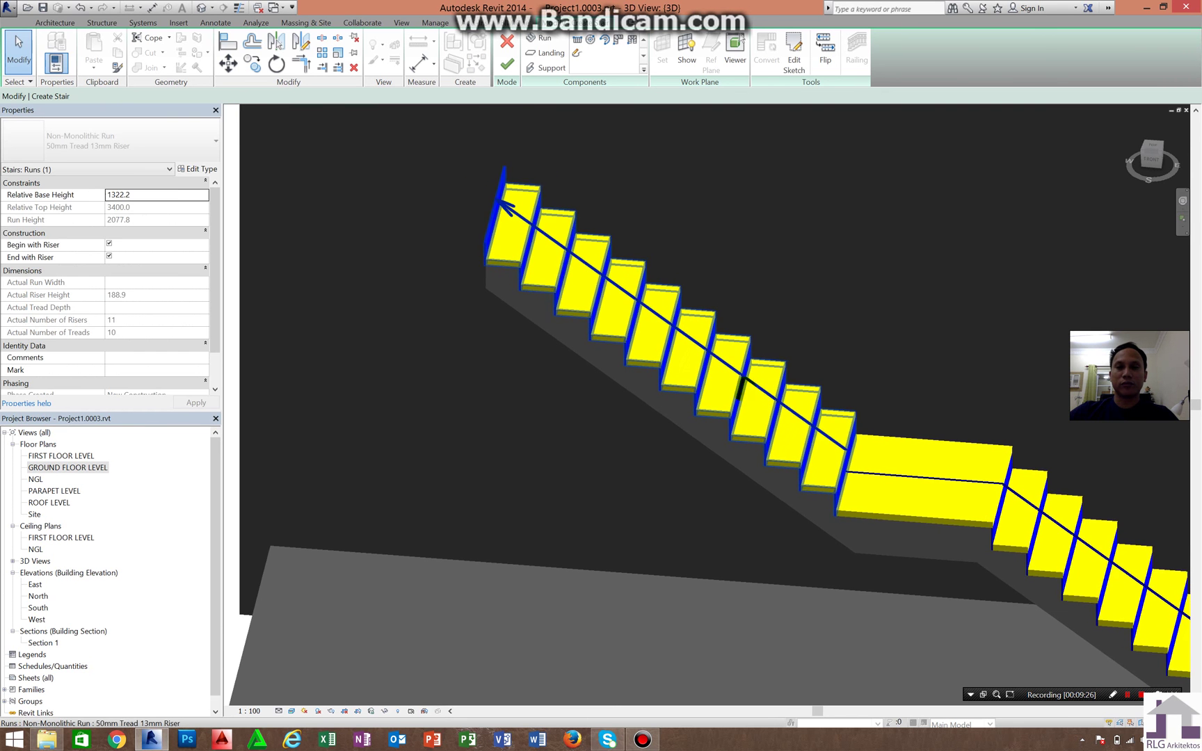
{"action": "middle_click_drag", "start_coordinate": [698, 348], "coordinate": [840, 404], "text": "shift"}
{"action": "scroll", "coordinate": [535, 287], "scroll_direction": "down", "scroll_amount": 3}
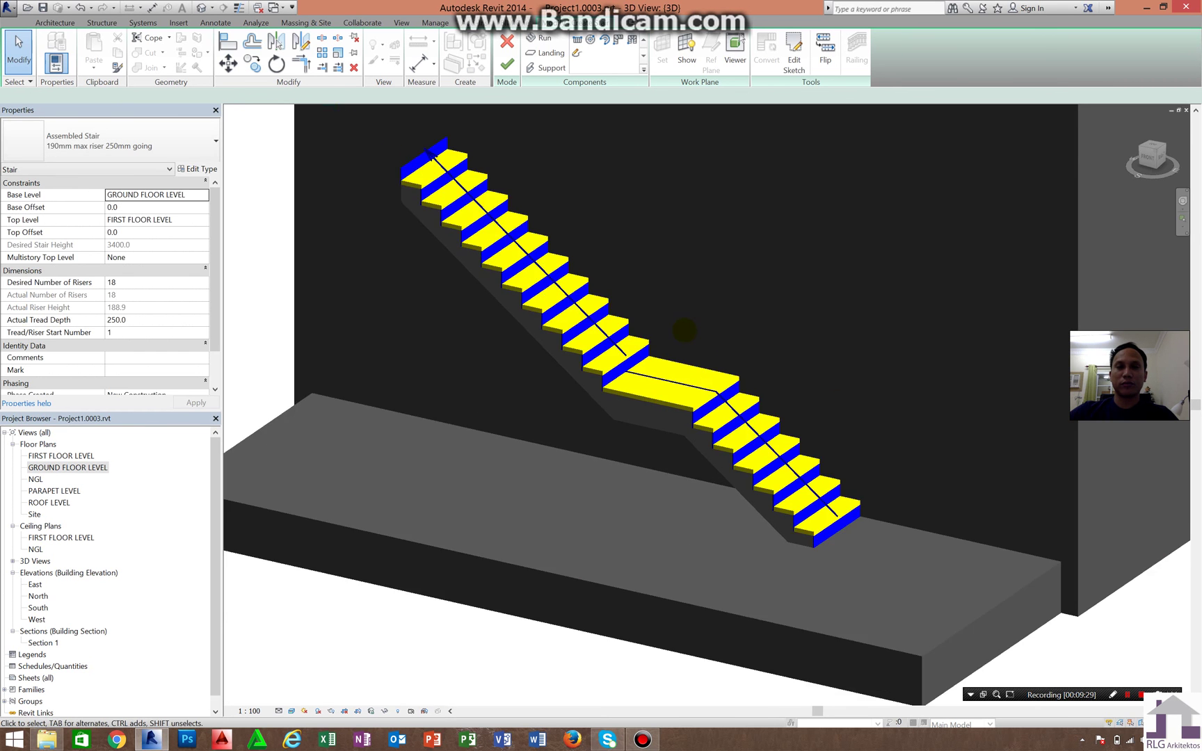
{"action": "scroll", "coordinate": [535, 286], "scroll_direction": "up", "scroll_amount": 2}
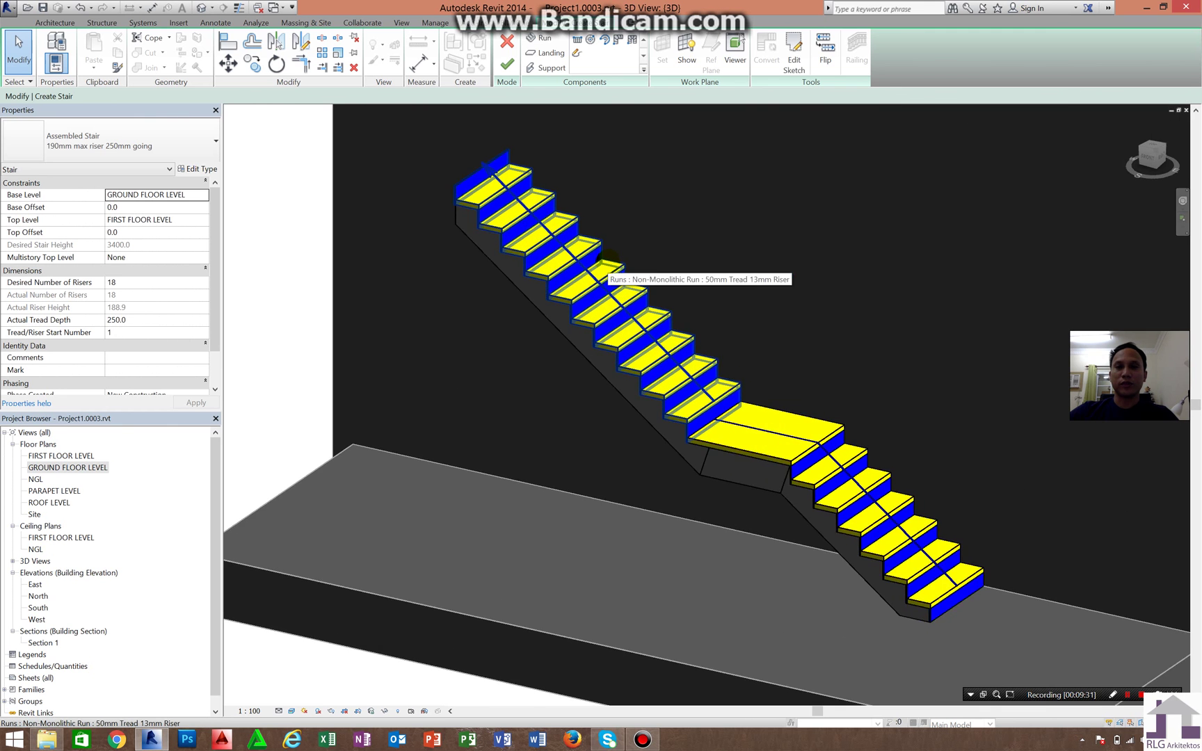
{"action": "scroll", "coordinate": [610, 258], "scroll_direction": "down", "scroll_amount": 2}
{"action": "scroll", "coordinate": [611, 259], "scroll_direction": "up", "scroll_amount": 2}
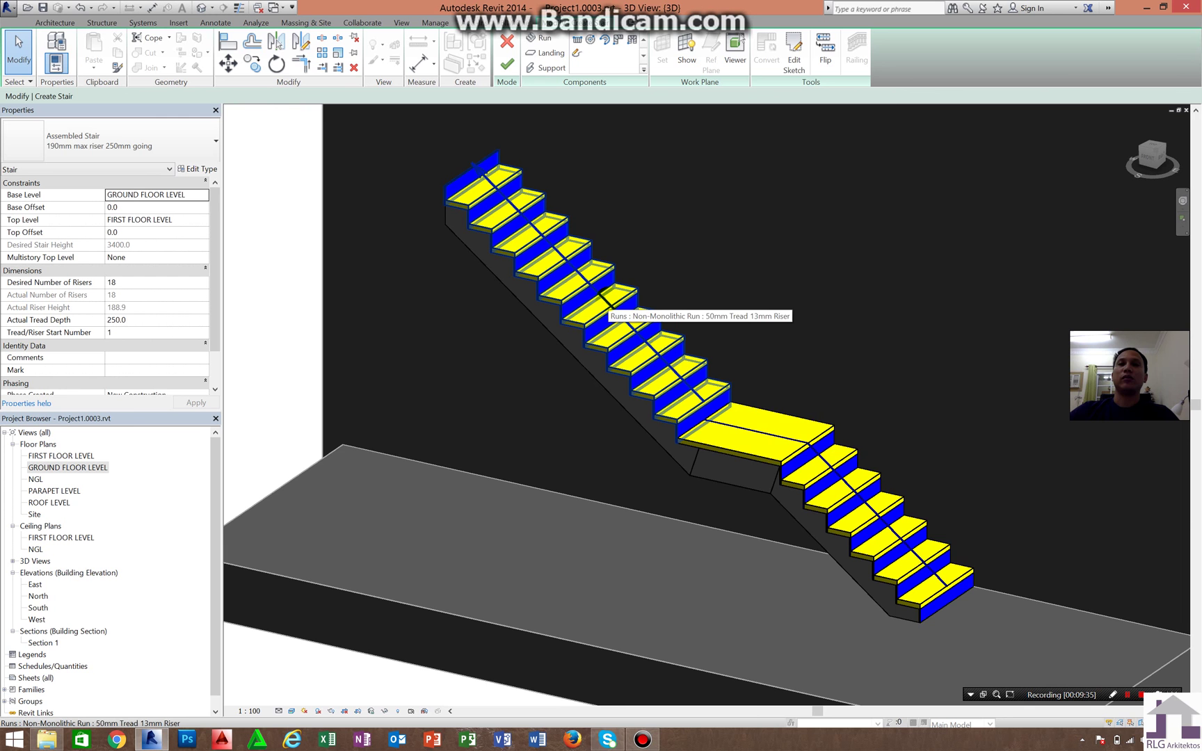
{"action": "scroll", "coordinate": [563, 254], "scroll_direction": "up", "scroll_amount": 1}
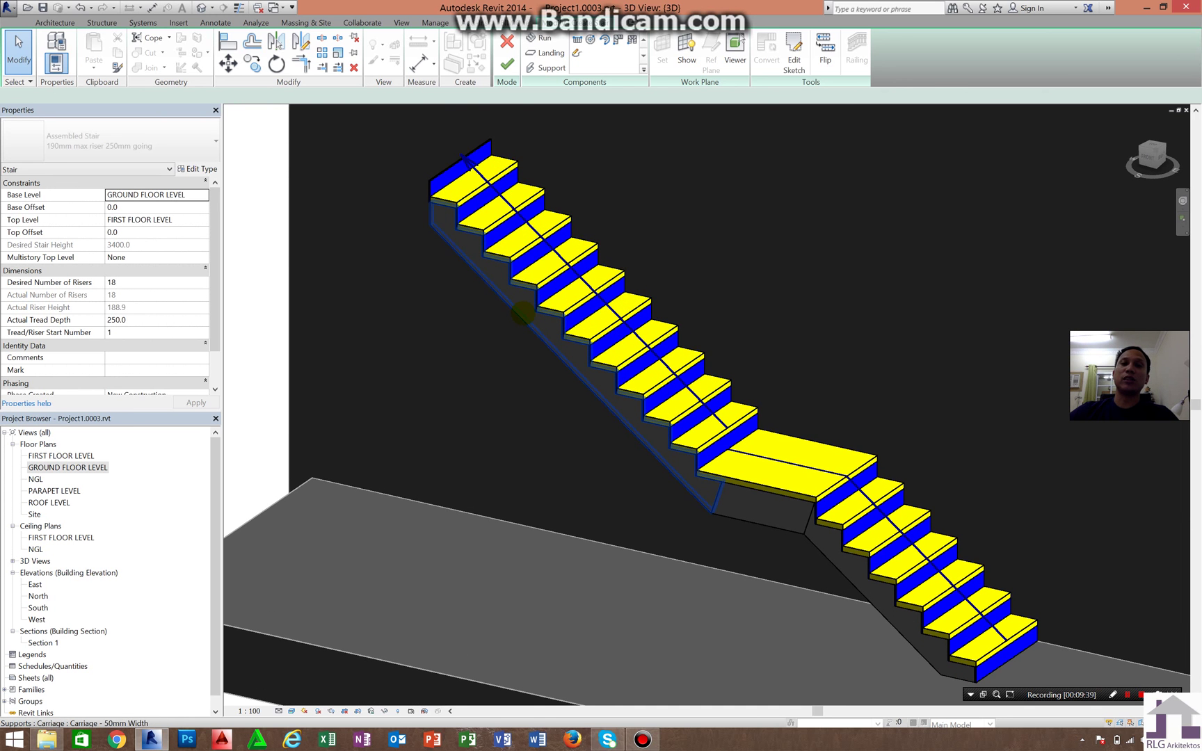
Step: Set the carriage support type's material to the blue material 1
{"action": "left_click", "coordinate": [521, 313]}
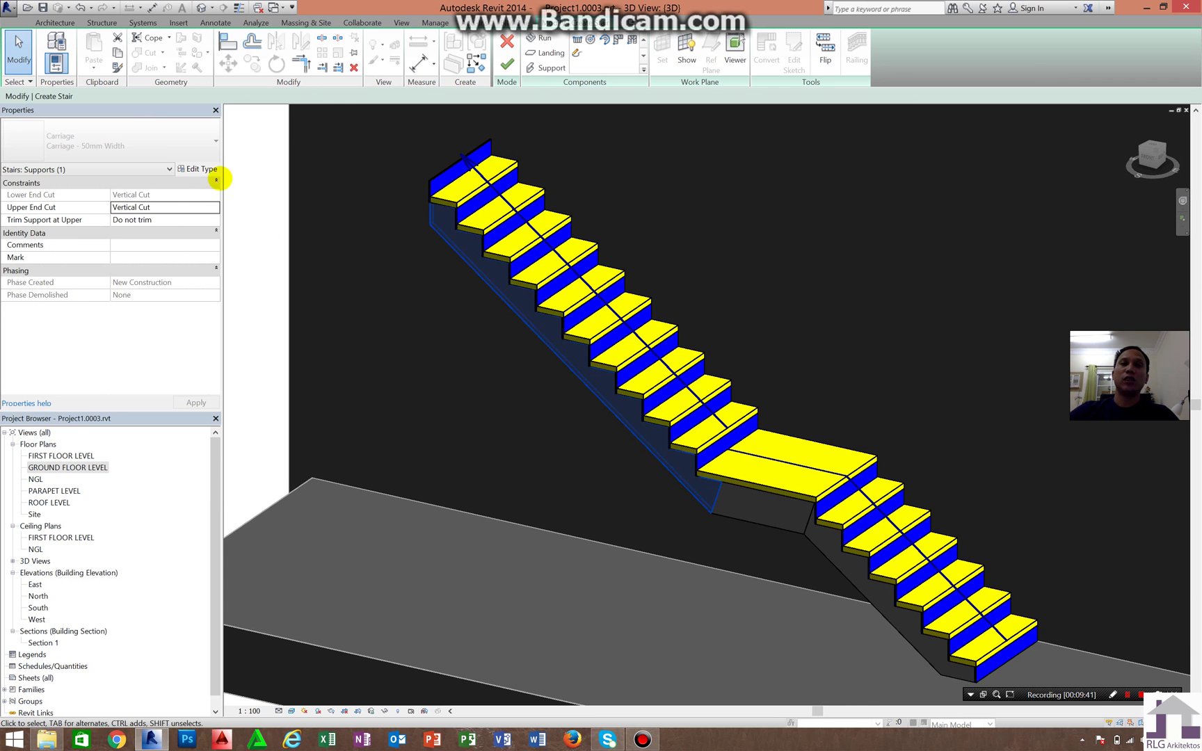
{"action": "left_click", "coordinate": [203, 169]}
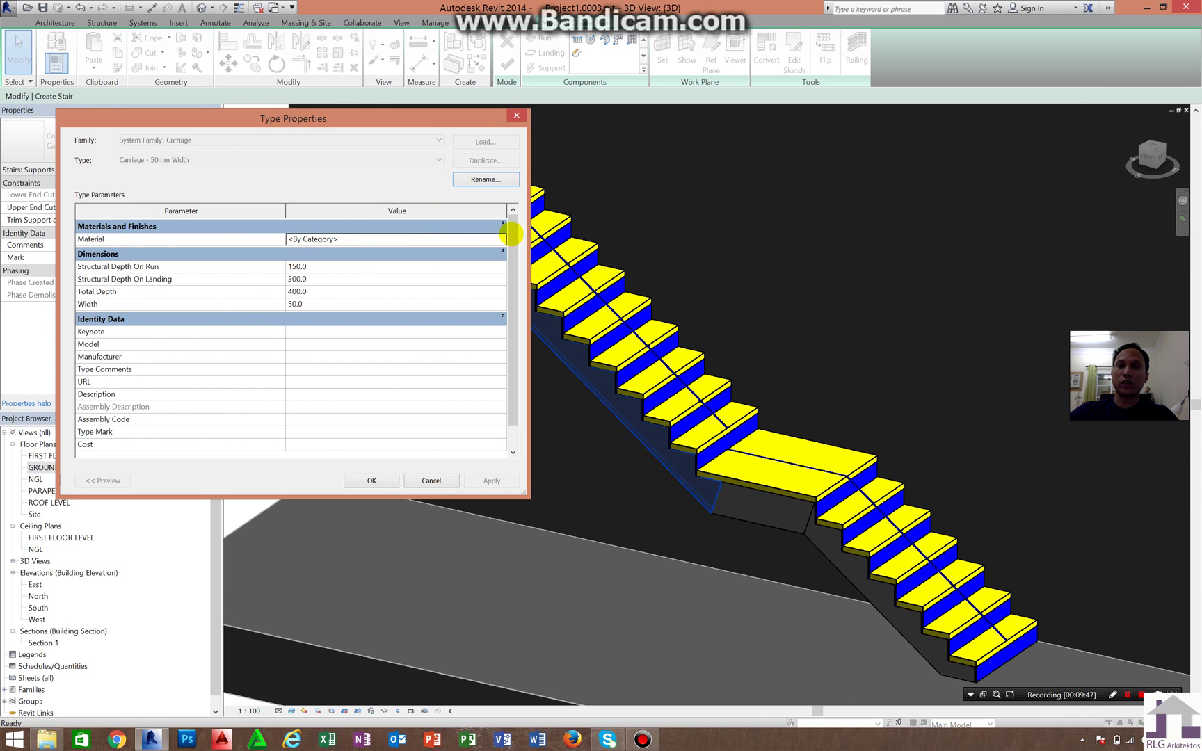
{"action": "left_click", "coordinate": [498, 241]}
{"action": "left_click", "coordinate": [501, 239]}
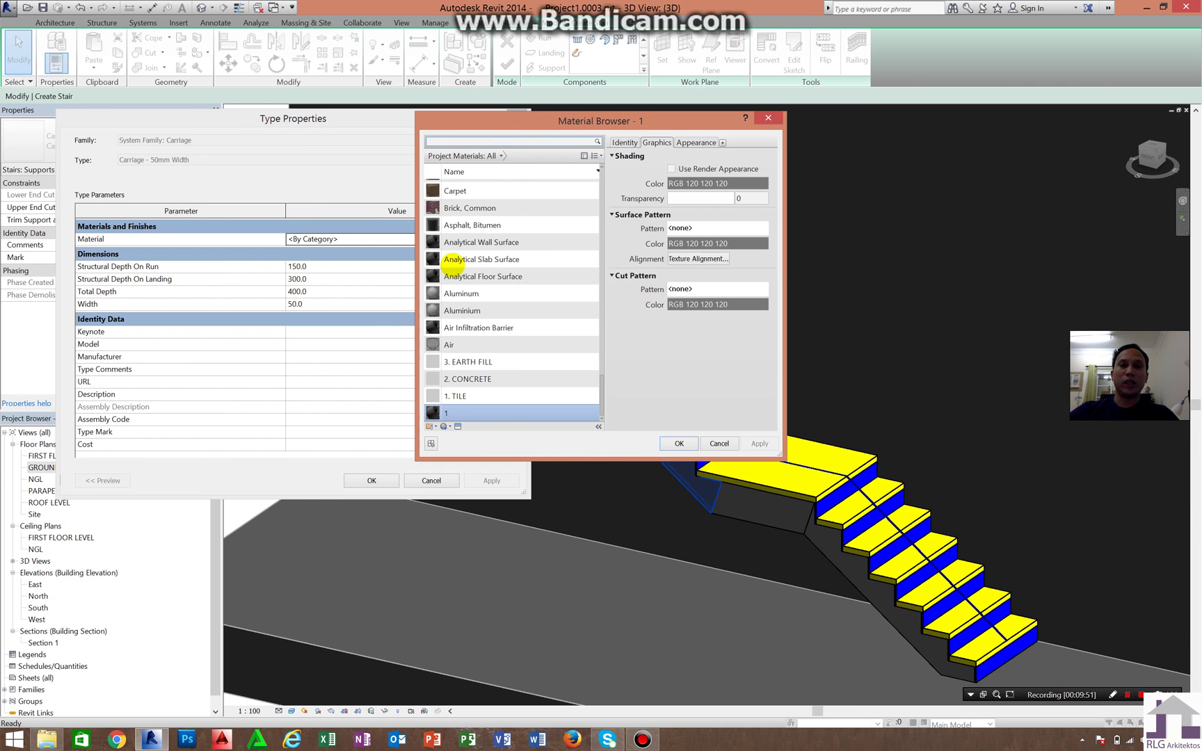
{"action": "left_click", "coordinate": [679, 443]}
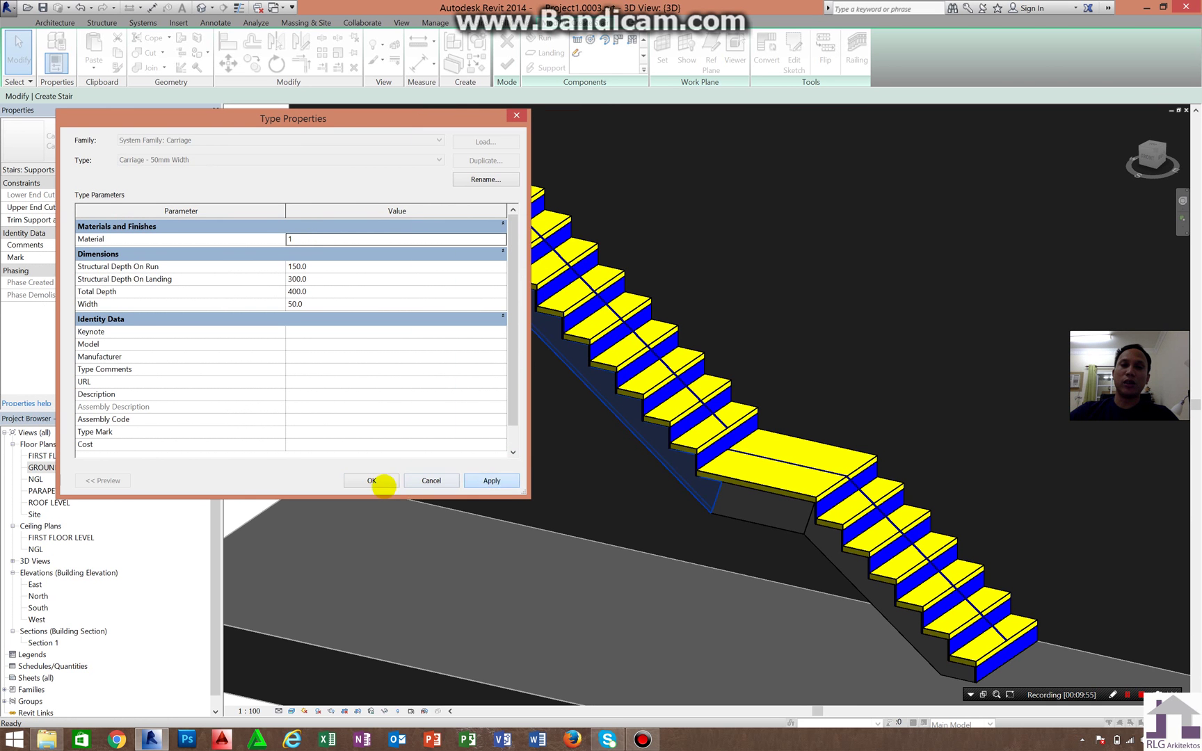
{"action": "left_click", "coordinate": [377, 482]}
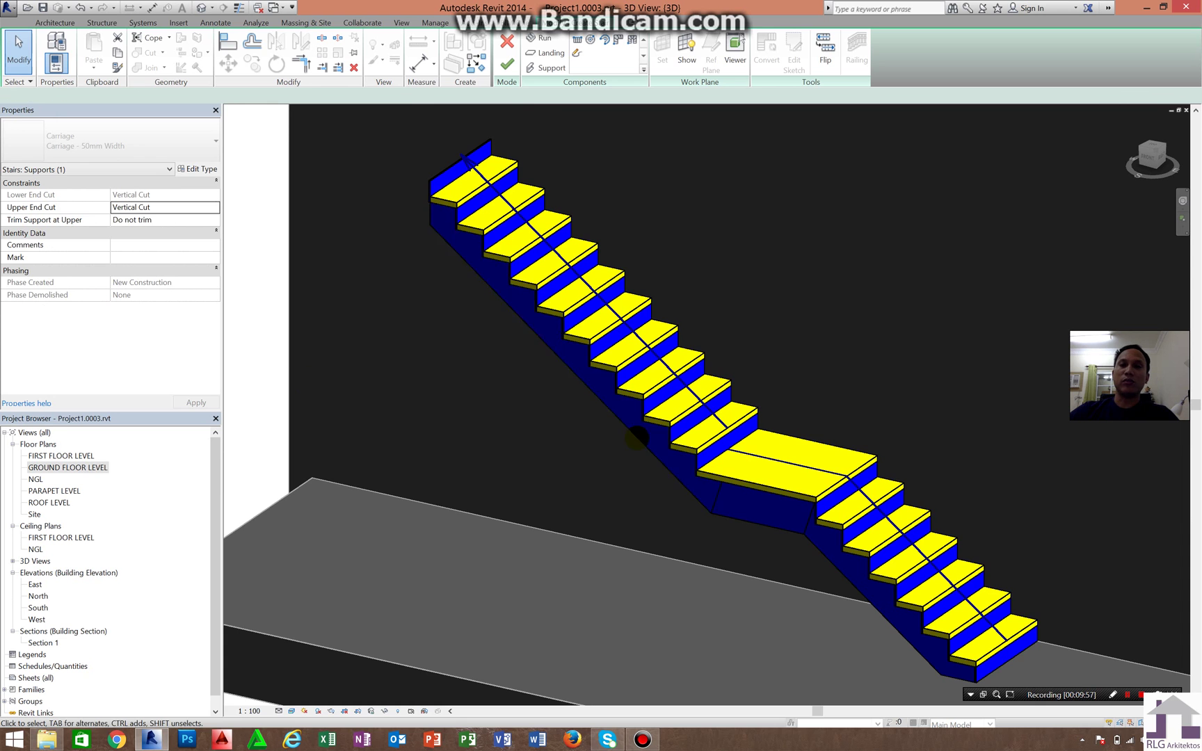